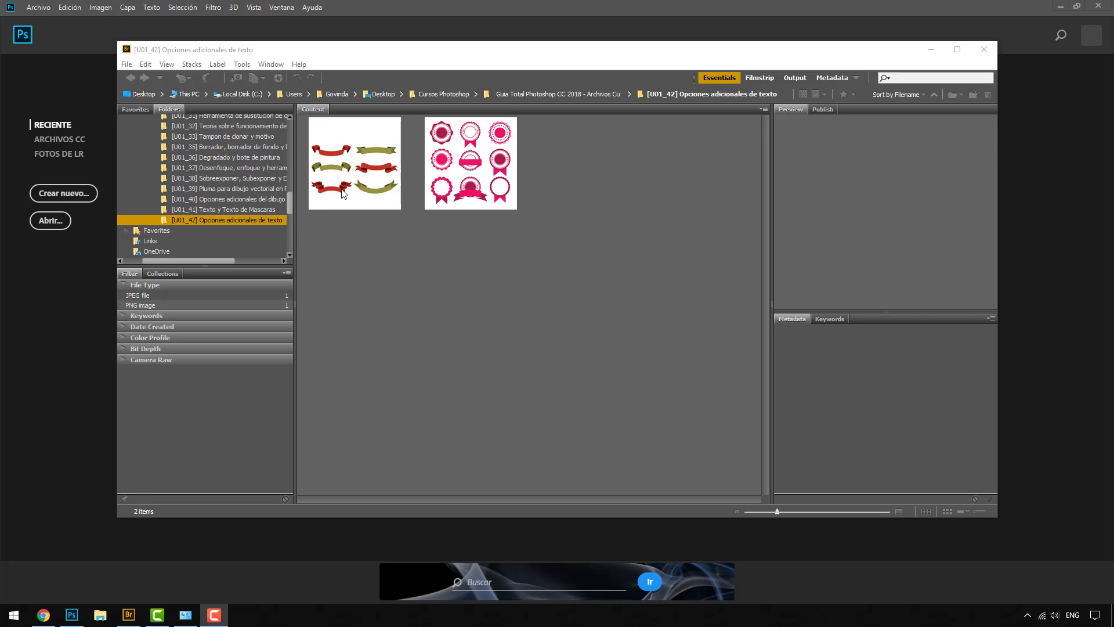
# Select the ribbons and badges thumbnails in Bridge and open both in Photoshop
pyautogui.click(394, 186)
pyautogui.keyDown('ctrl'); pyautogui.click(455, 191); pyautogui.keyUp('ctrl')
pyautogui.doubleClick(455, 190)
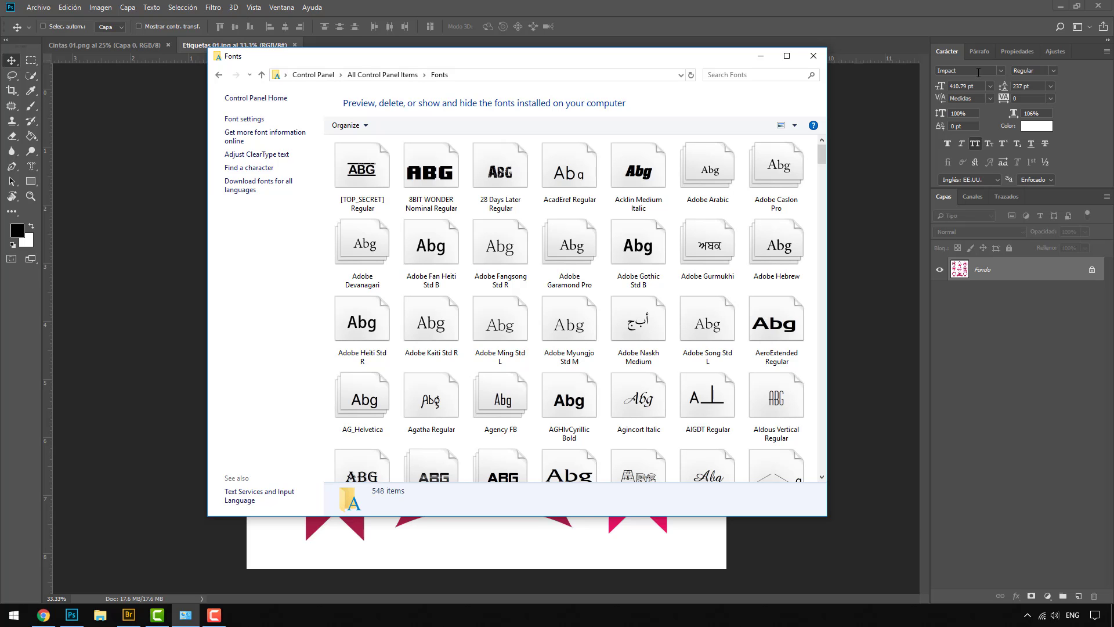
# Scroll through the list of 548 installed fonts in the Windows Fonts folder
pyautogui.moveTo(822, 154)
pyautogui.mouseDown()
pyautogui.moveTo(820, 462)
pyautogui.moveTo(820, 141)
pyautogui.mouseUp()
# Move the Fonts window aside, reopen it from All Control Panel Items, then drag it off-screen
pyautogui.moveTo(543, 64); pyautogui.dragTo(1111, 129)
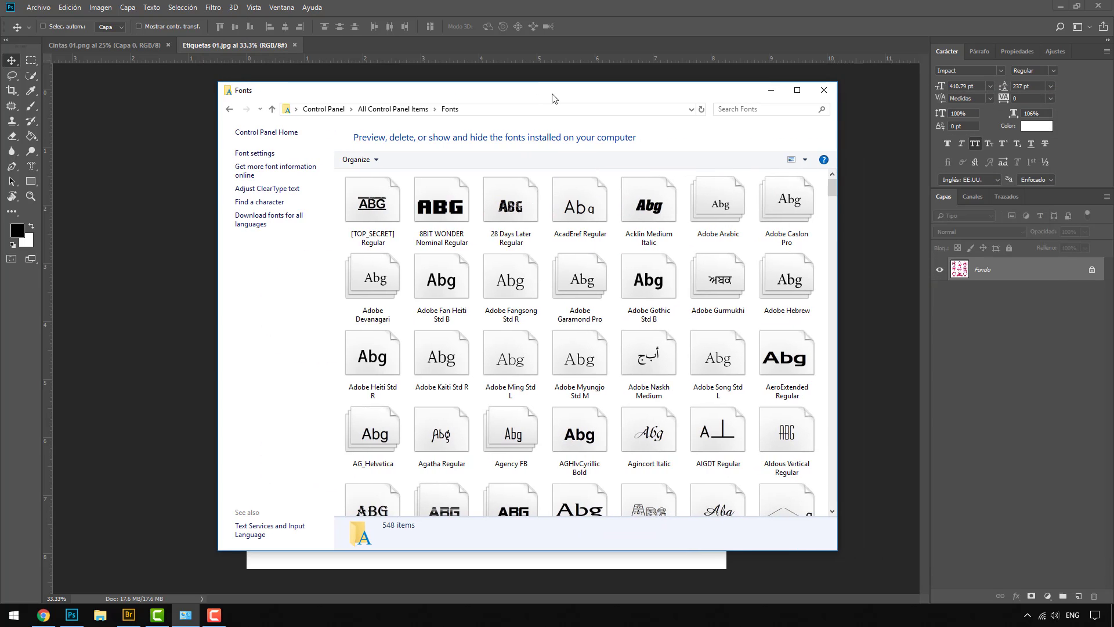
pyautogui.click(392, 108)
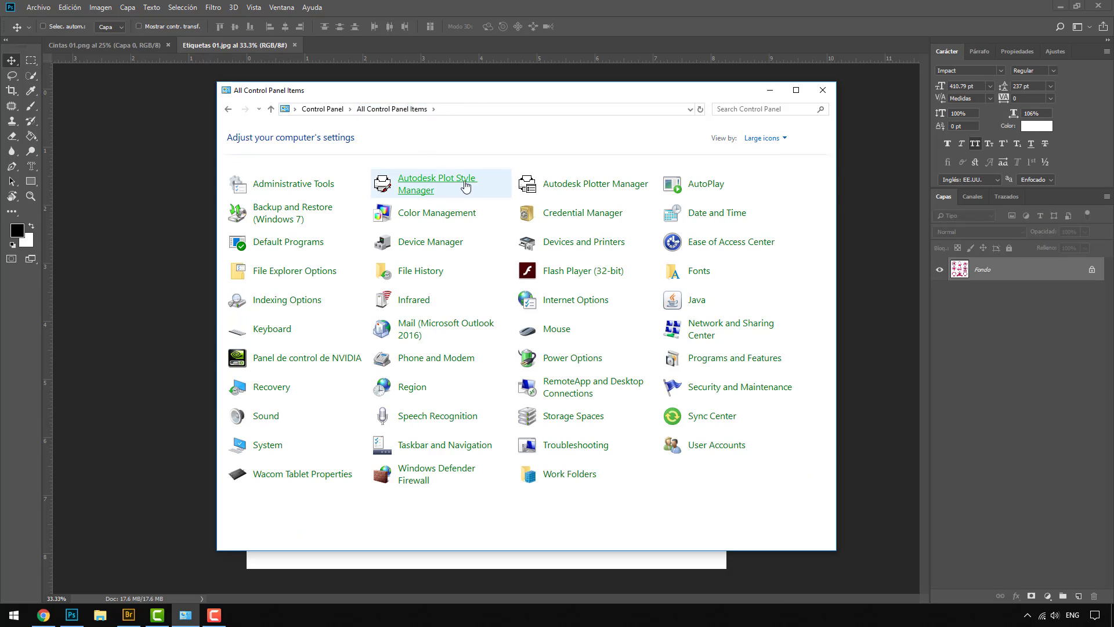
pyautogui.click(704, 275)
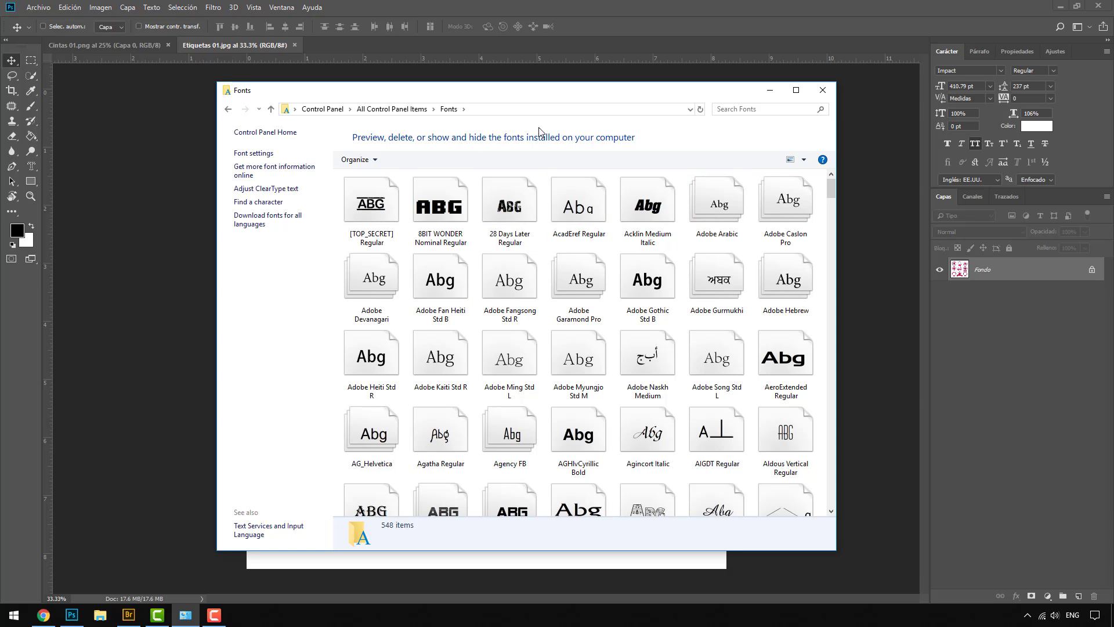
pyautogui.moveTo(543, 93); pyautogui.dragTo(1113, 100)
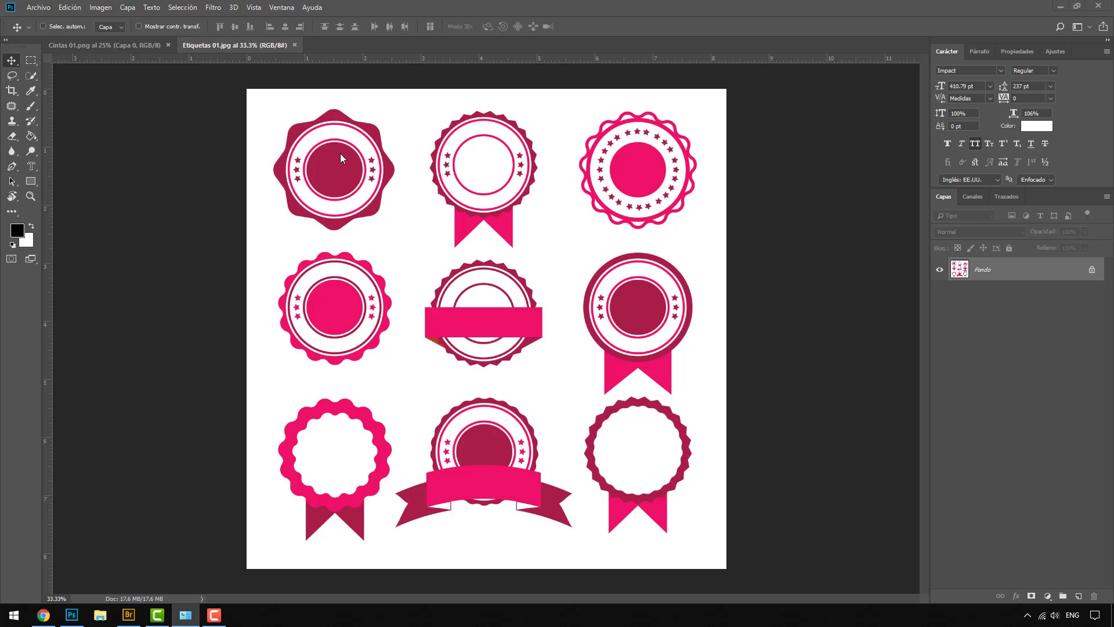
# In Cintas 01.png, add a white-filled Capa 1 layer placed beneath Capa 0
pyautogui.click(142, 44)
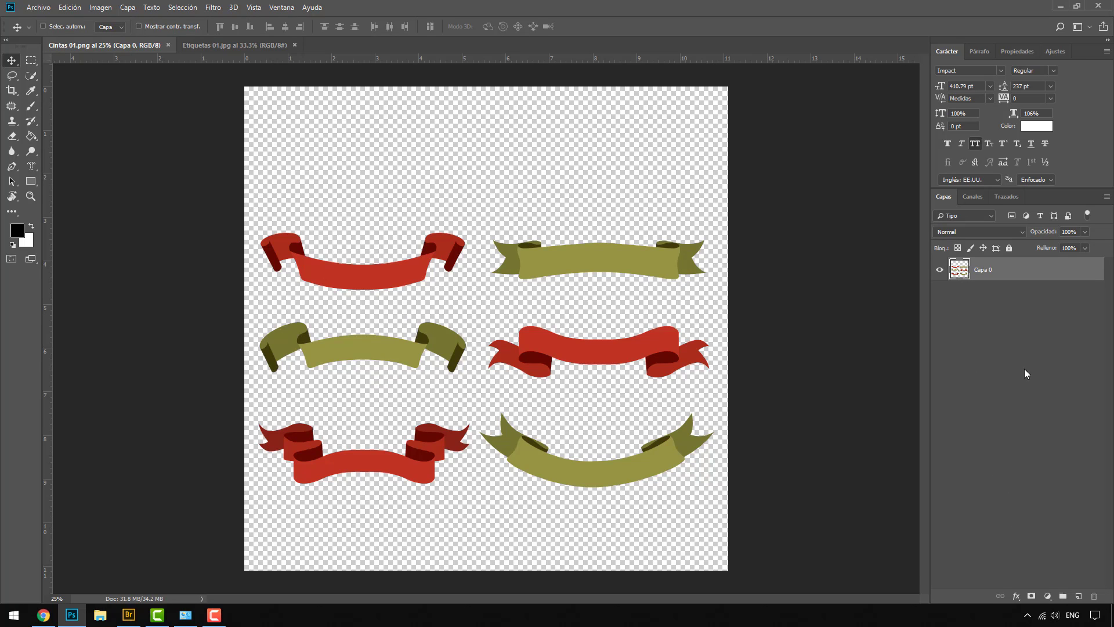
pyautogui.click(1078, 595)
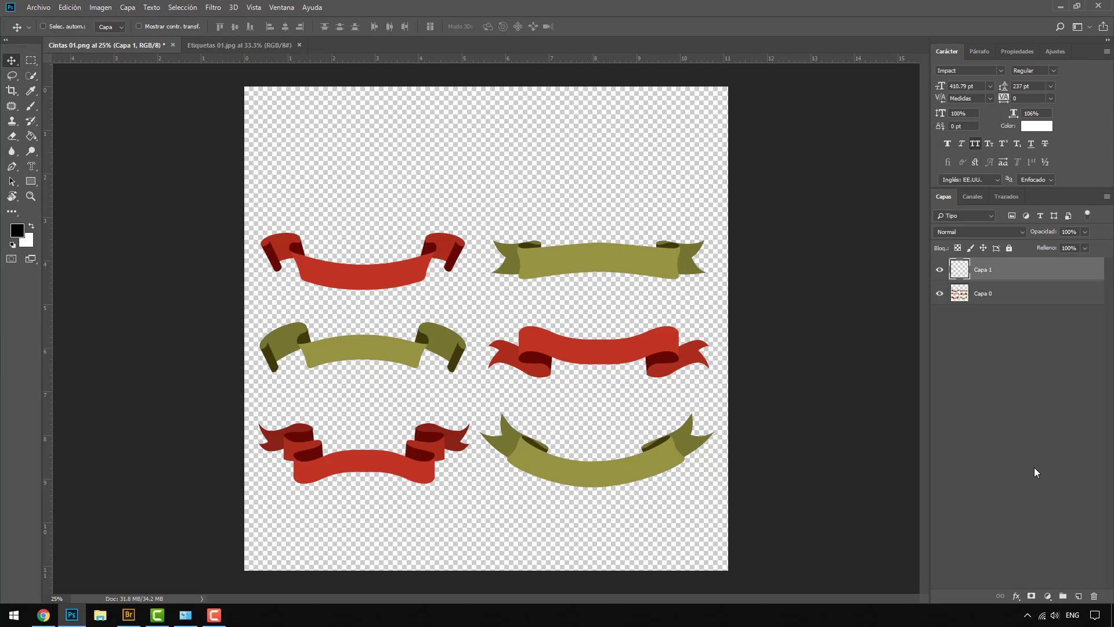
pyautogui.hotkey('ctrl', 'BackSpace')
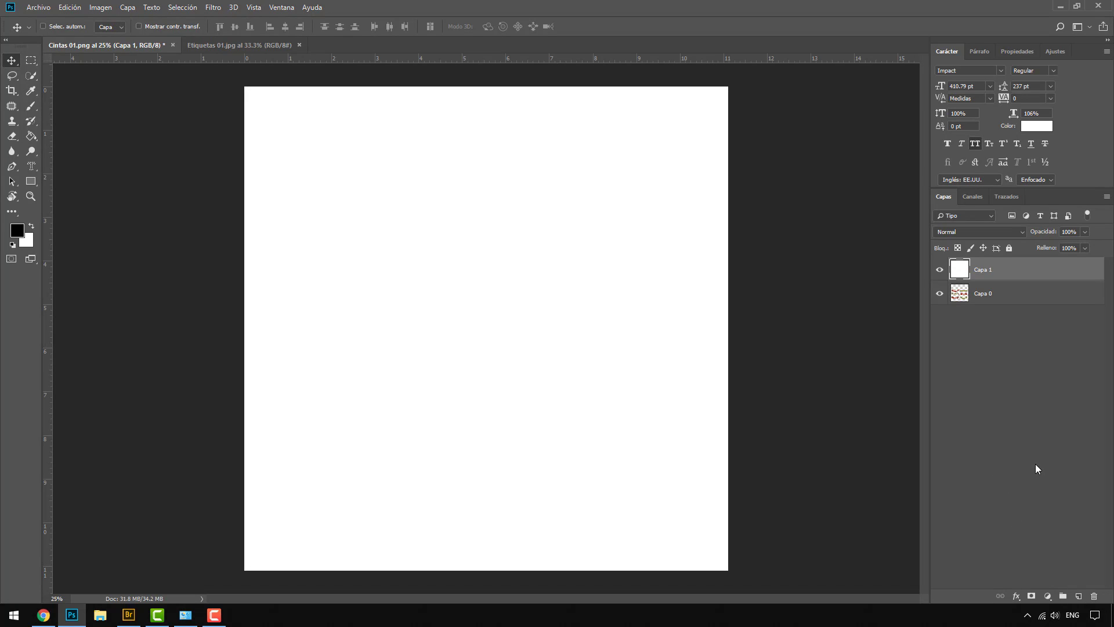
pyautogui.moveTo(963, 280); pyautogui.dragTo(970, 311)
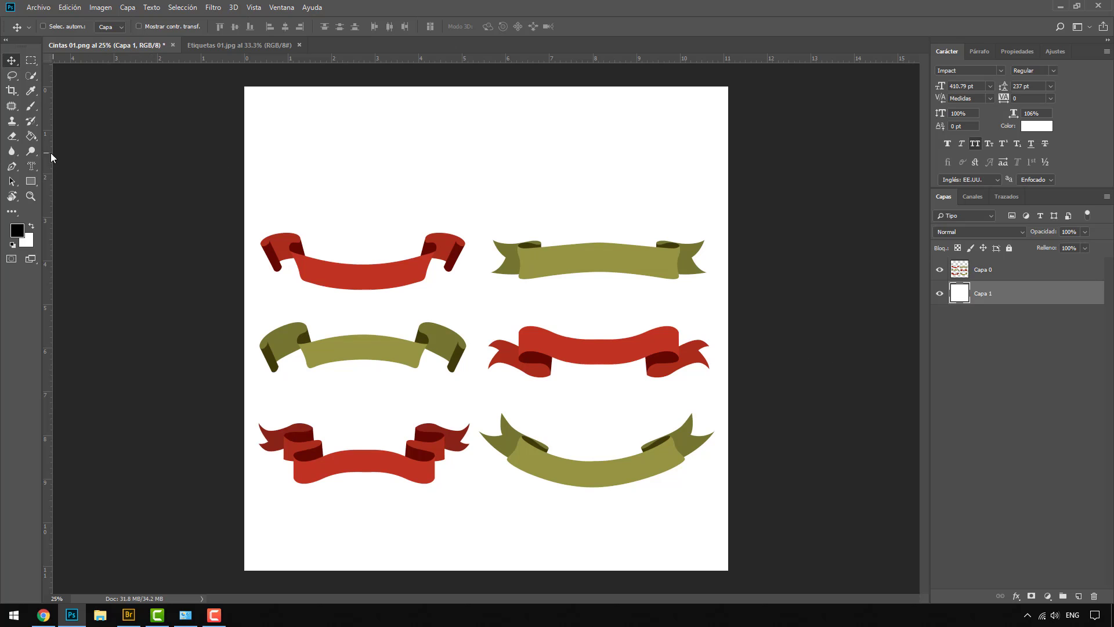
pyautogui.click(31, 168)
# Start a horizontal text line above the ribbons and type 'venezuela'
pyautogui.click(81, 167)
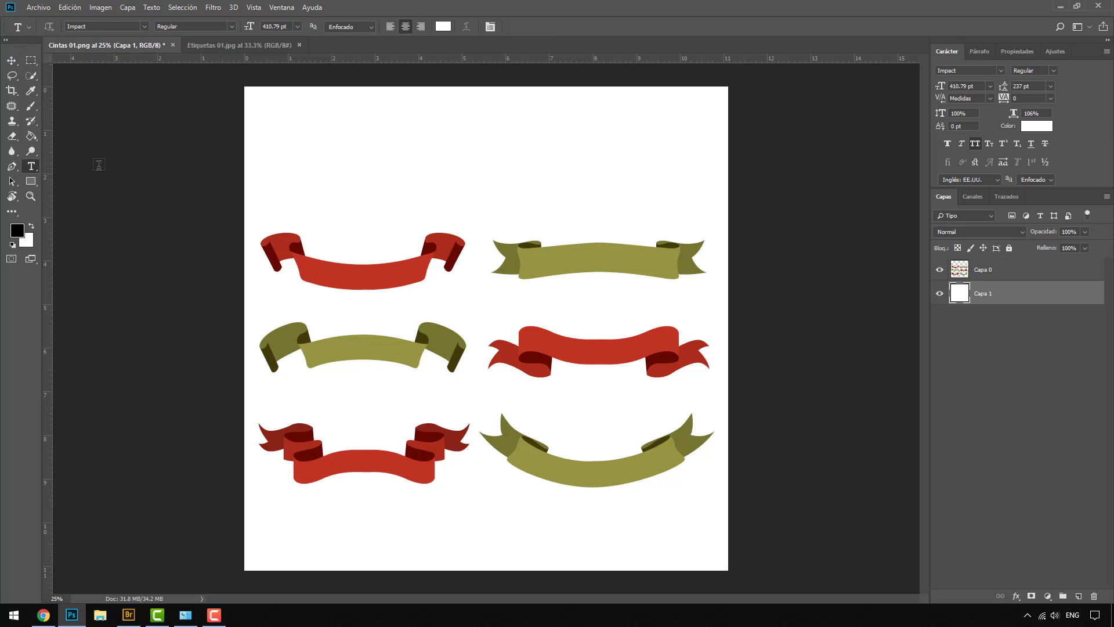
pyautogui.moveTo(306, 168); pyautogui.dragTo(645, 386)
pyautogui.press('Escape')
pyautogui.click(381, 201)
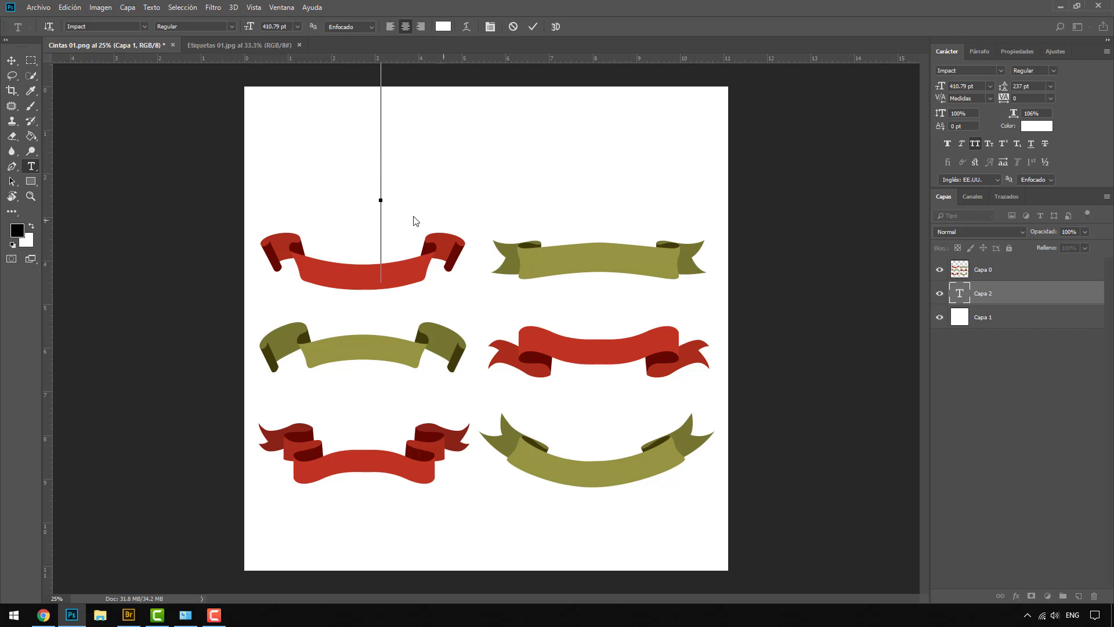
pyautogui.scroll(-1, 420, 224)
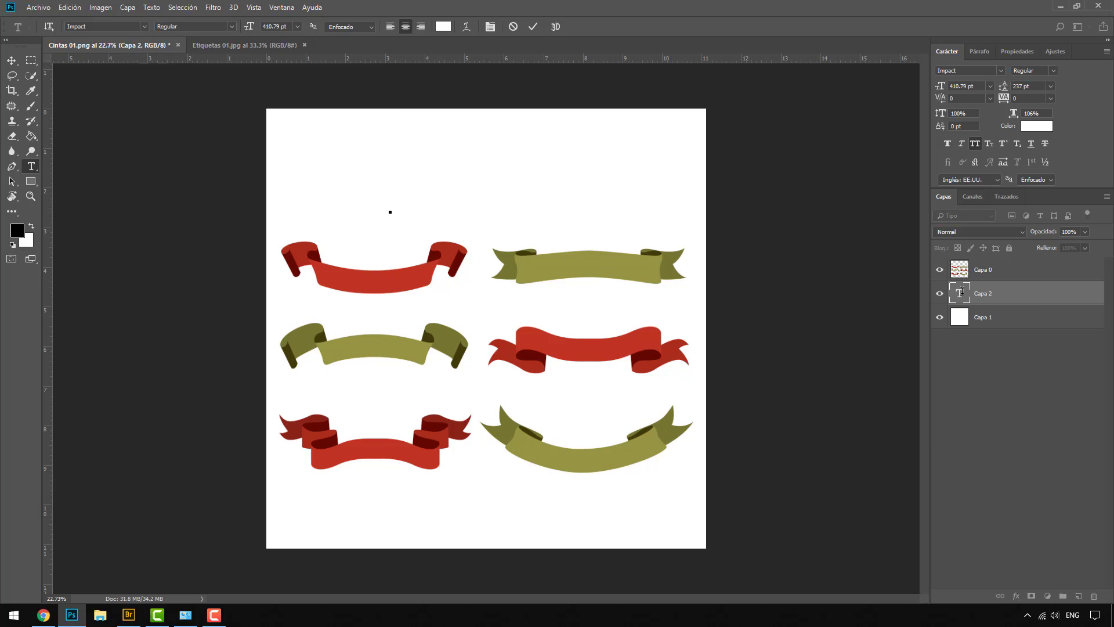
pyautogui.write('venezuela')
# Size the text to 159.79 pt, colour it fc1e1e red, and move it onto the first ribbon row
pyautogui.doubleClick(960, 293)
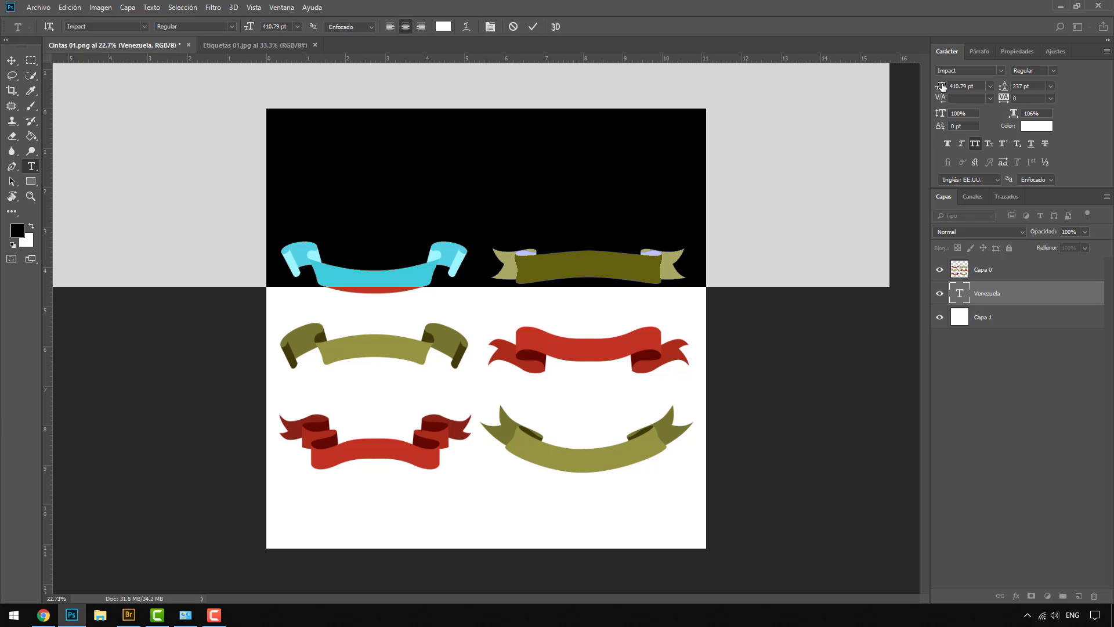
pyautogui.moveTo(940, 86); pyautogui.dragTo(799, 89)
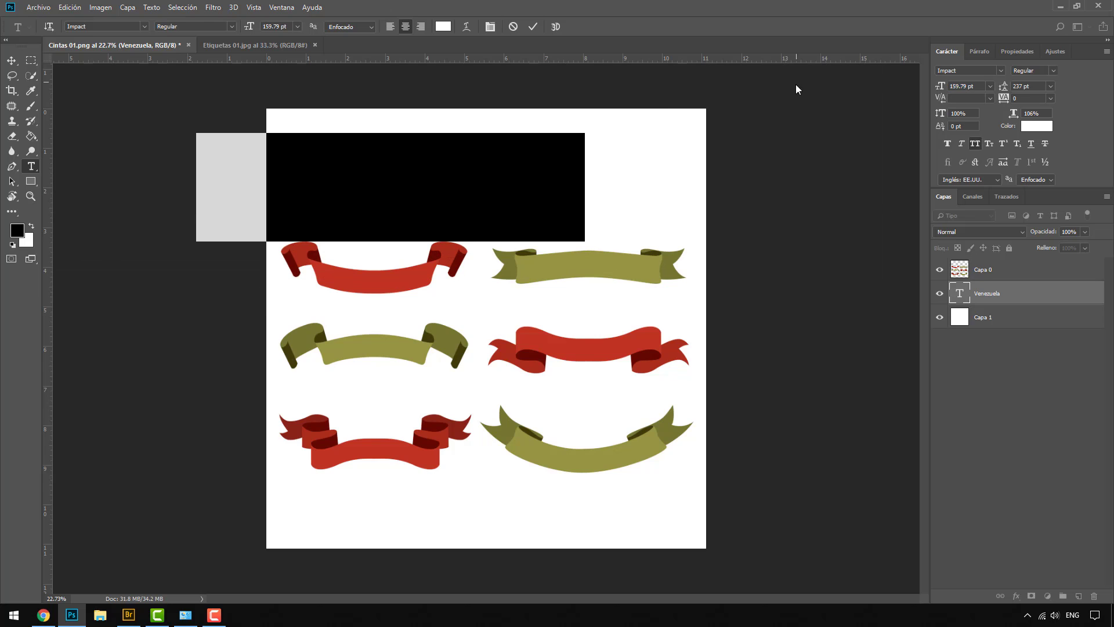
pyautogui.click(1038, 128)
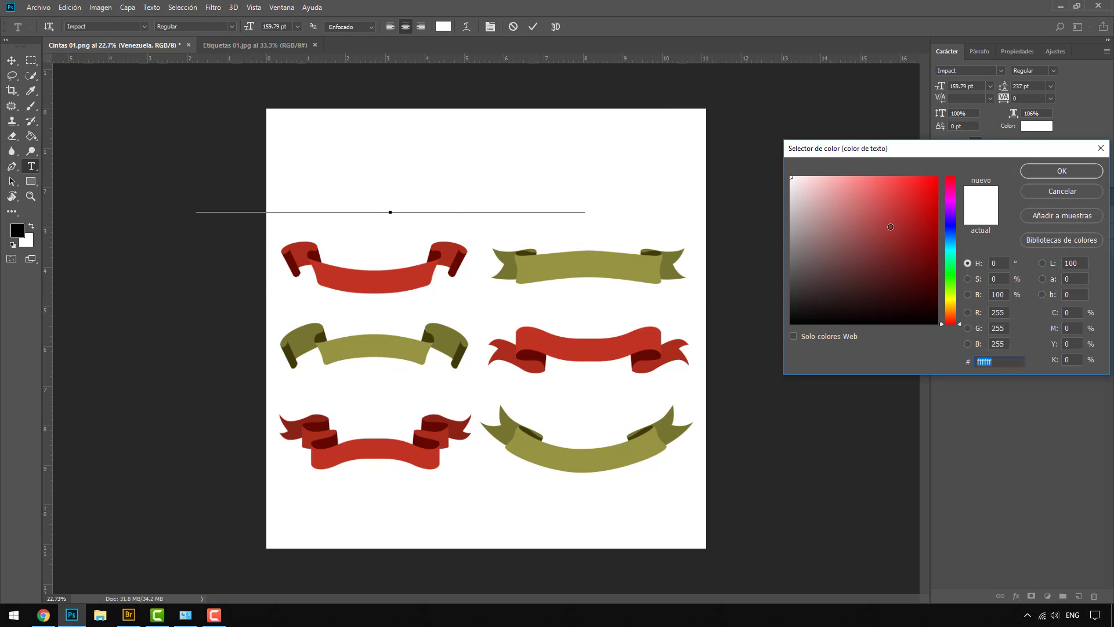
pyautogui.write('fc1e1e')
pyautogui.click(1042, 175)
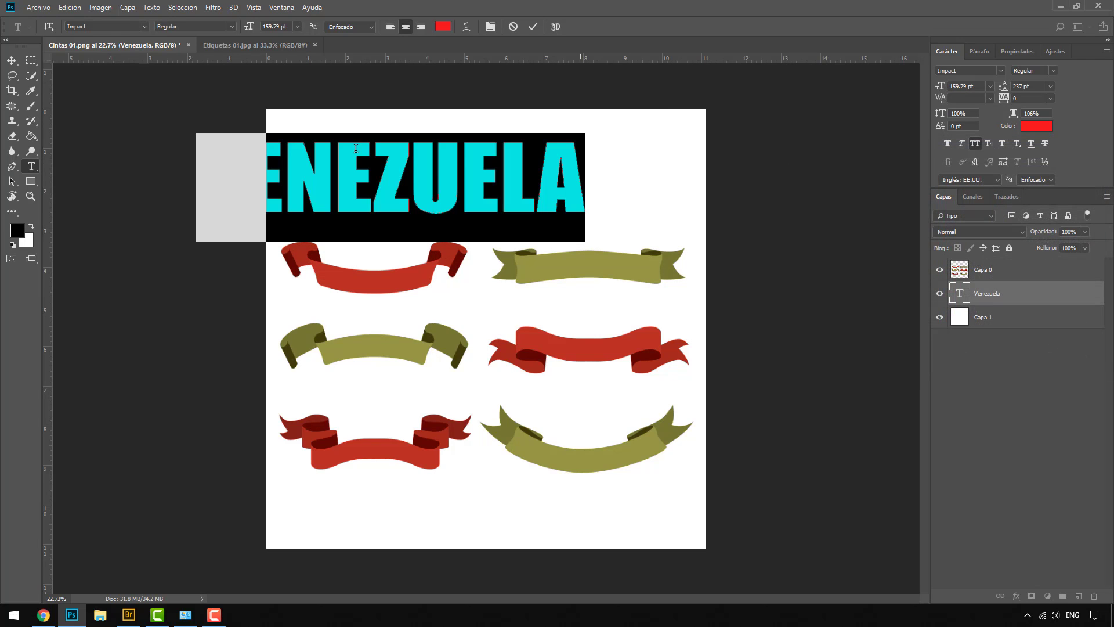
pyautogui.click(12, 61)
pyautogui.moveTo(424, 183); pyautogui.dragTo(505, 268)
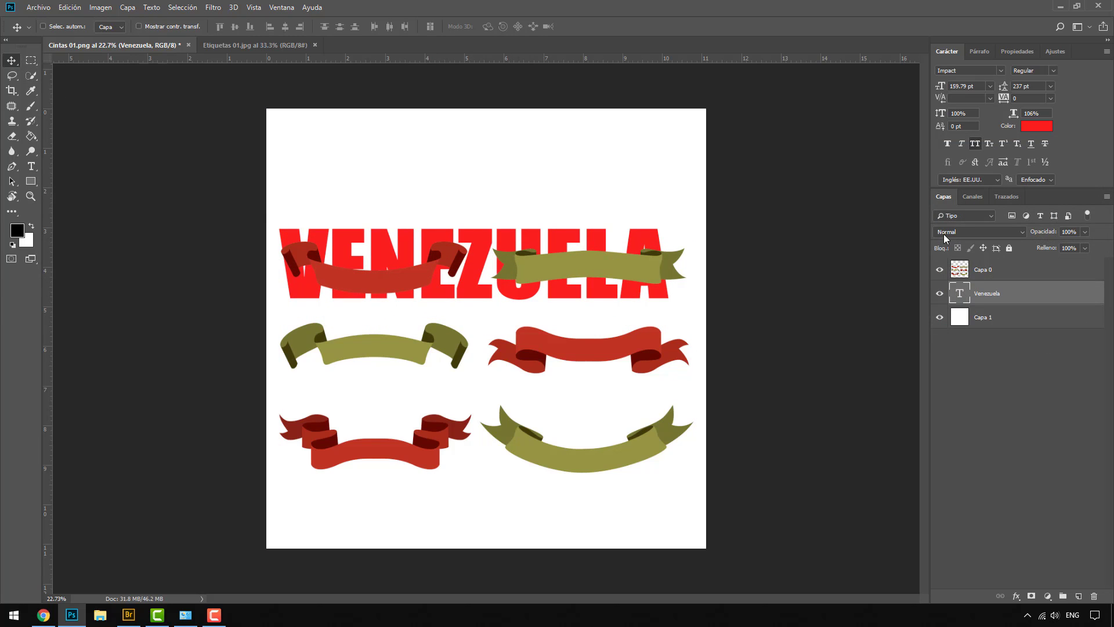
# Restyle VENEZUELA as green 1efc2d Century Gothic at 77.79 pt
pyautogui.doubleClick(960, 296)
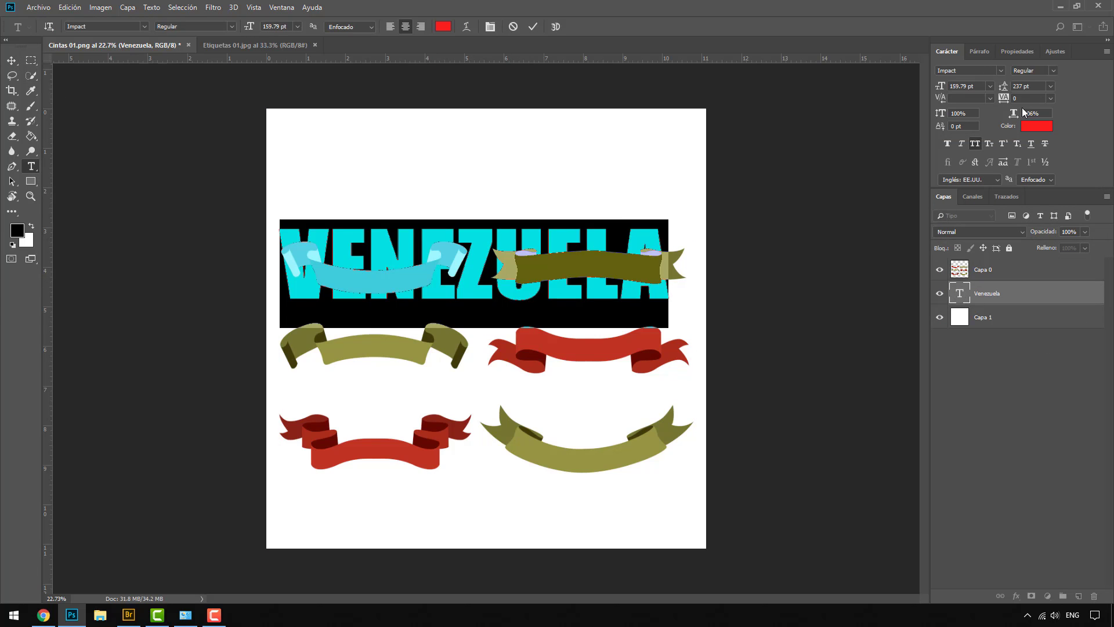
pyautogui.click(1030, 127)
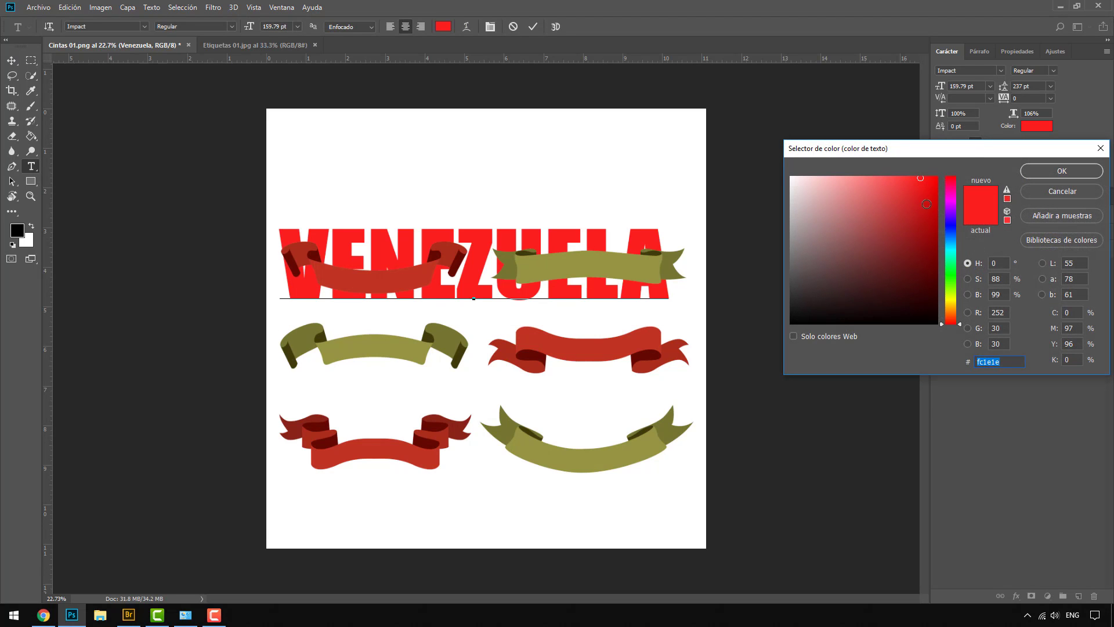
pyautogui.click(950, 273)
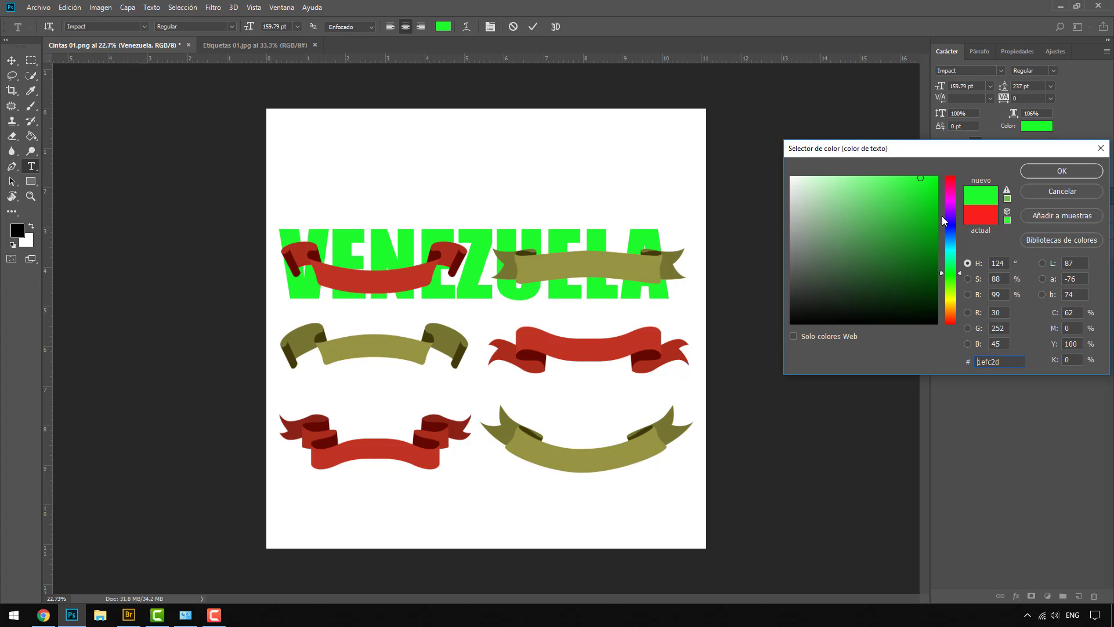
pyautogui.click(1048, 174)
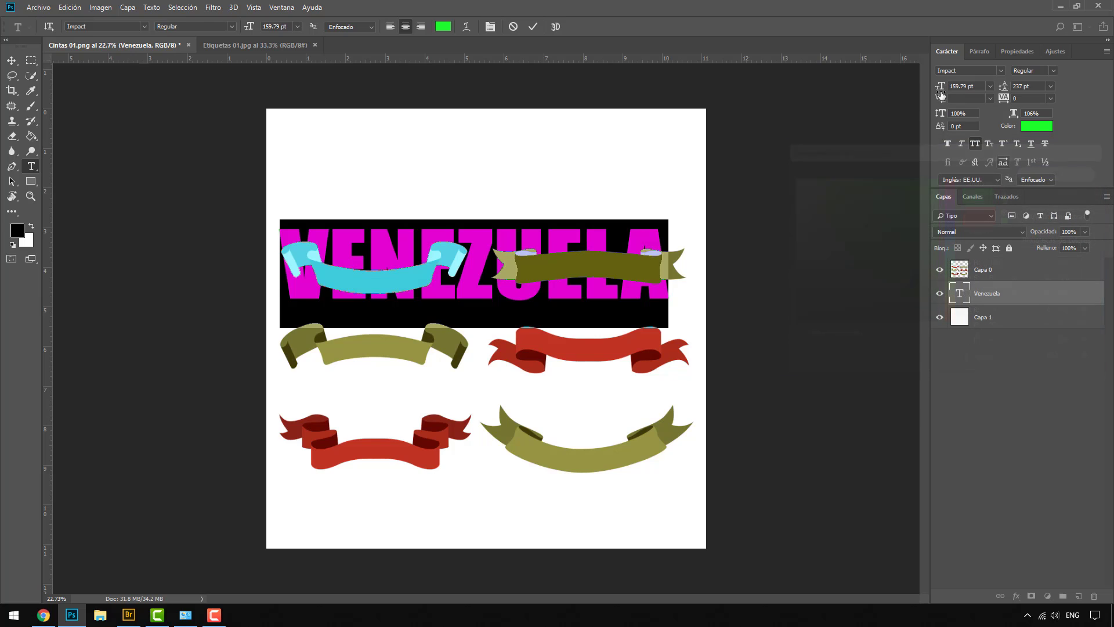
pyautogui.moveTo(940, 90); pyautogui.dragTo(891, 87)
pyautogui.click(1000, 71)
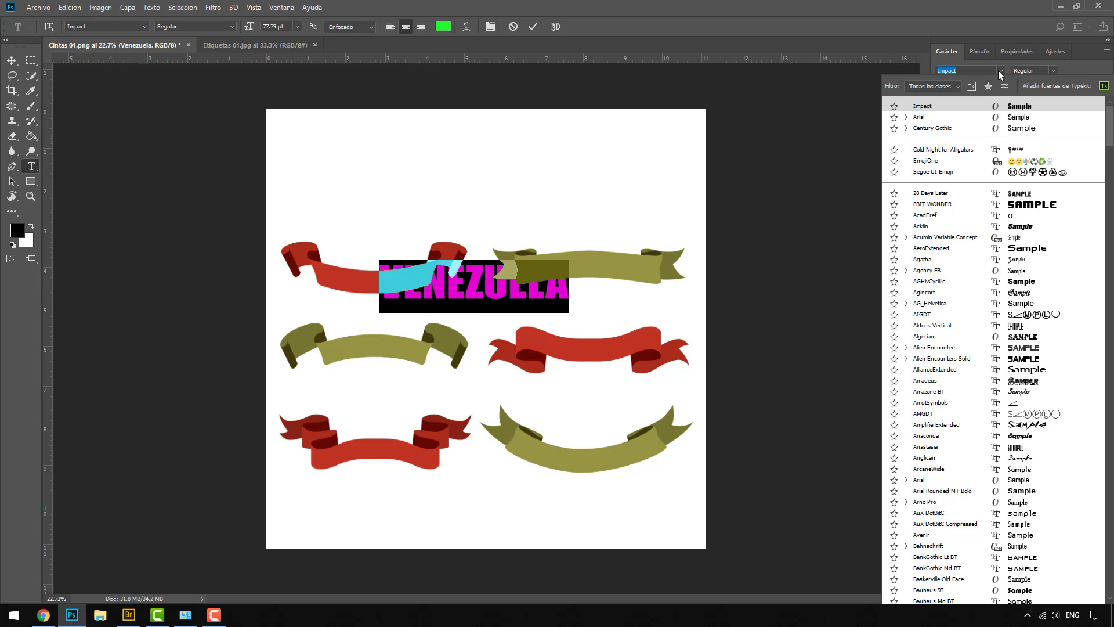
pyautogui.click(952, 128)
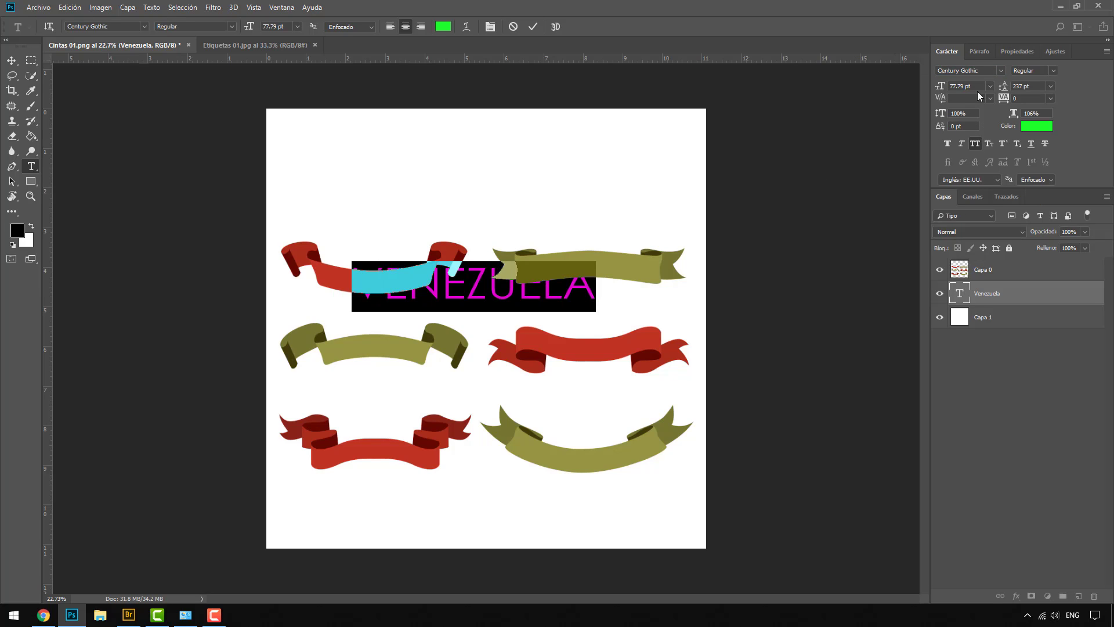
pyautogui.click(14, 66)
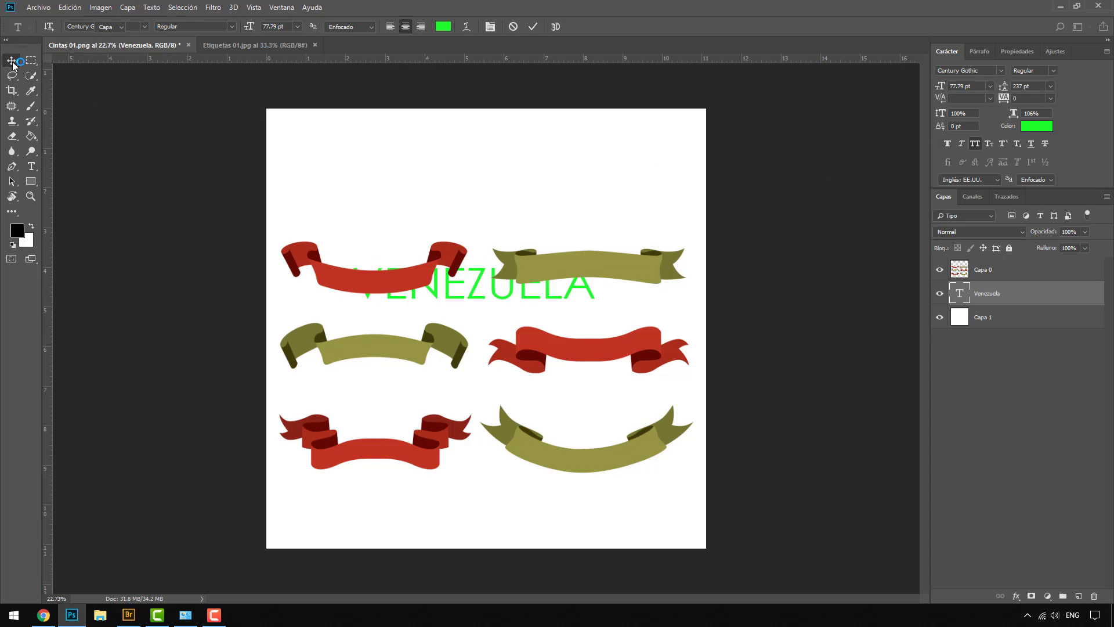
# Move the text layer above Capa 0 and position it over the top-left red ribbon
pyautogui.moveTo(464, 278); pyautogui.dragTo(381, 284)
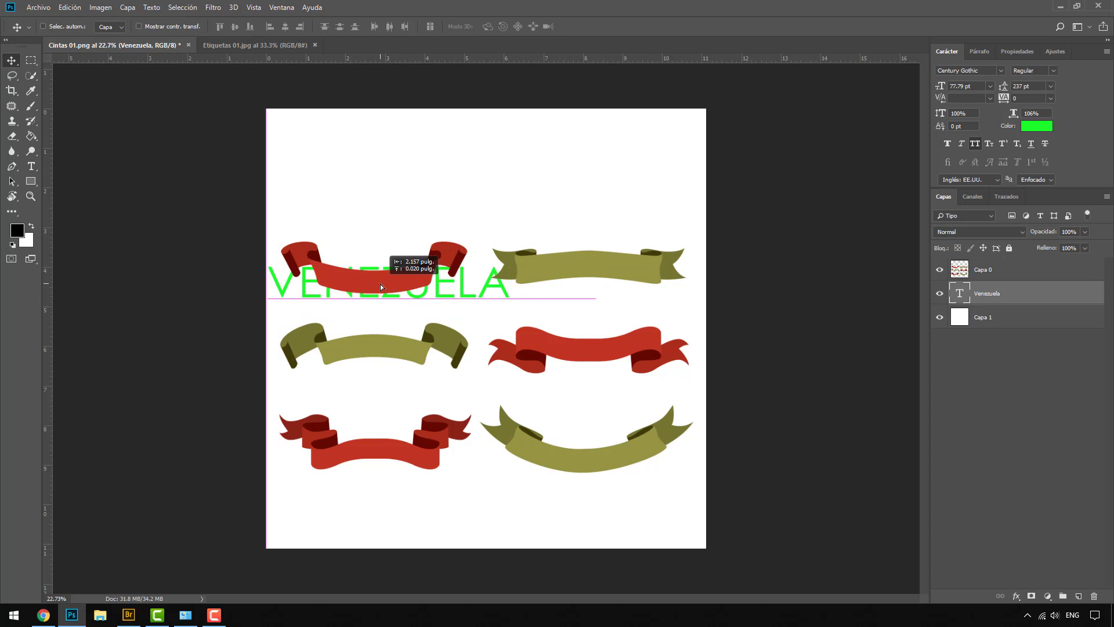
pyautogui.scroll(3, 337, 291)
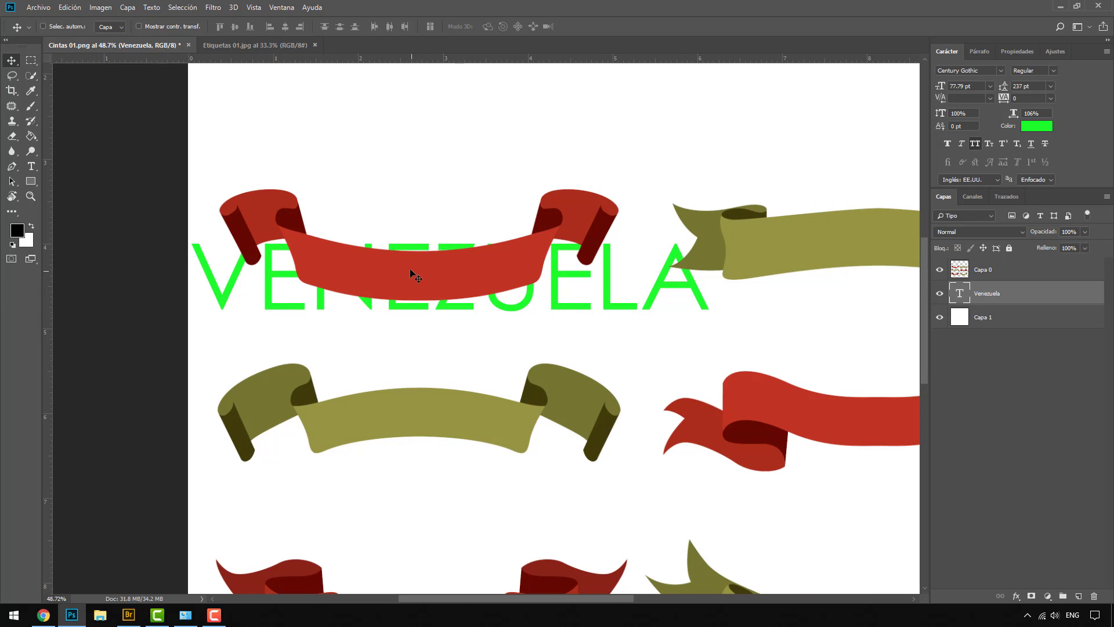
pyautogui.moveTo(980, 300); pyautogui.dragTo(981, 266)
pyautogui.moveTo(502, 301)
pyautogui.mouseDown()
pyautogui.moveTo(499, 273)
pyautogui.moveTo(506, 293)
pyautogui.mouseUp()
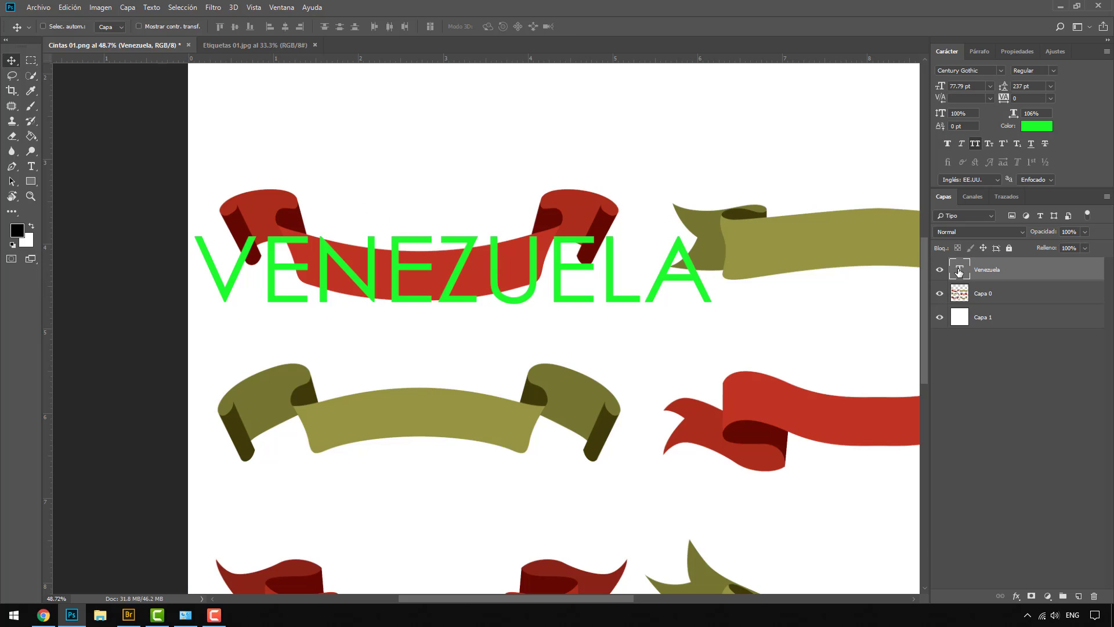
# Set VENEZUELA to Century Gothic Bold 27.79 pt and drag it inside the top-left red ribbon
pyautogui.doubleClick(957, 269)
pyautogui.click(1048, 71)
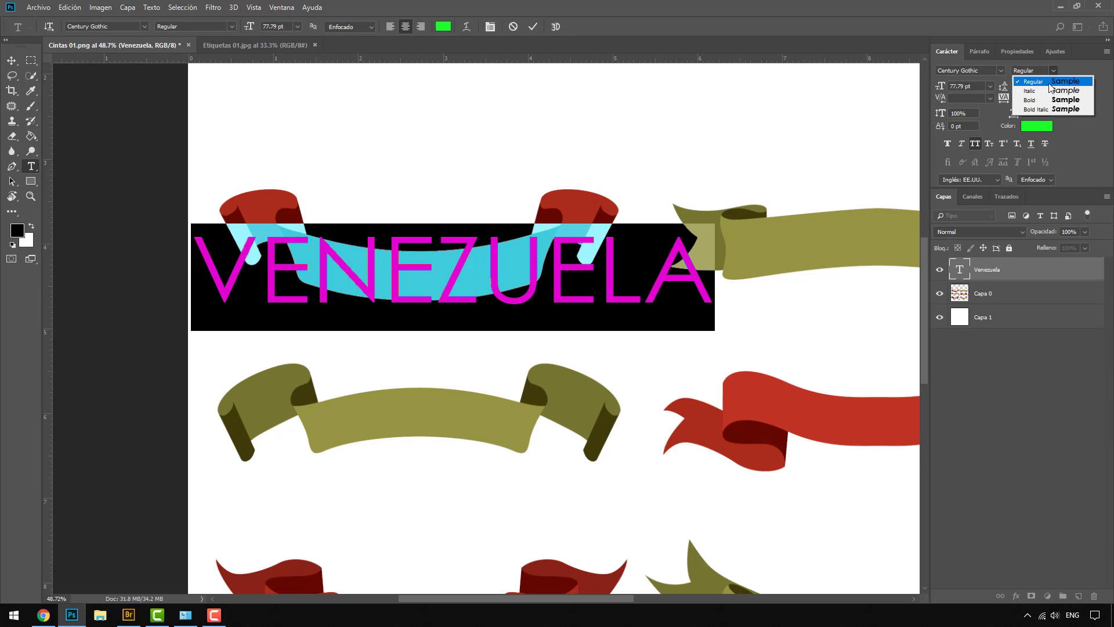
pyautogui.click(1036, 96)
pyautogui.moveTo(942, 90); pyautogui.dragTo(908, 88)
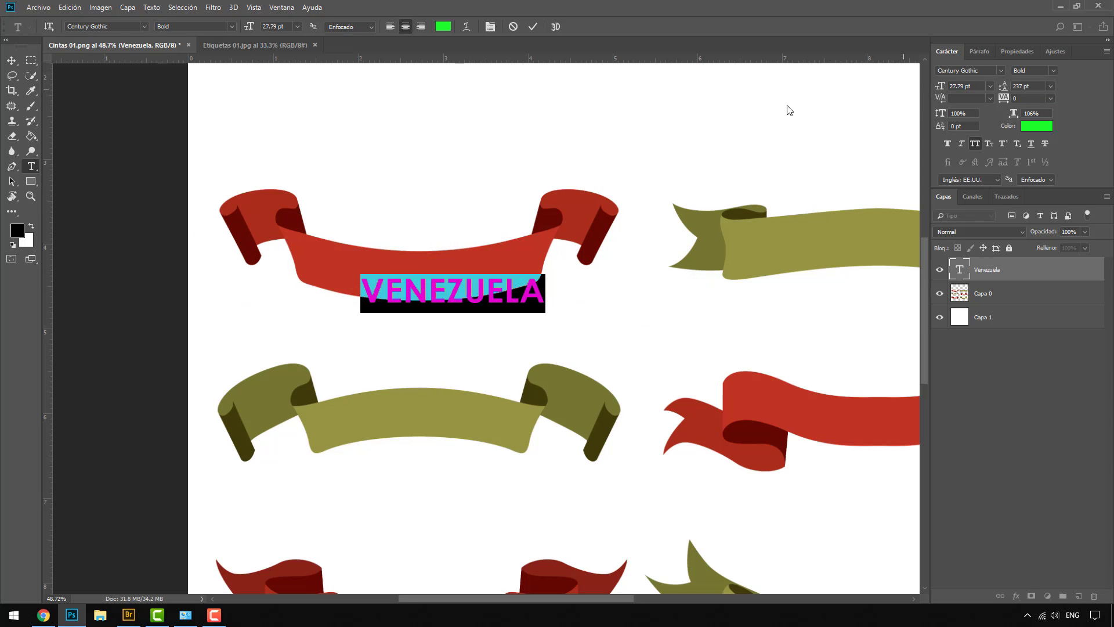
pyautogui.click(19, 61)
pyautogui.moveTo(446, 294); pyautogui.dragTo(408, 277)
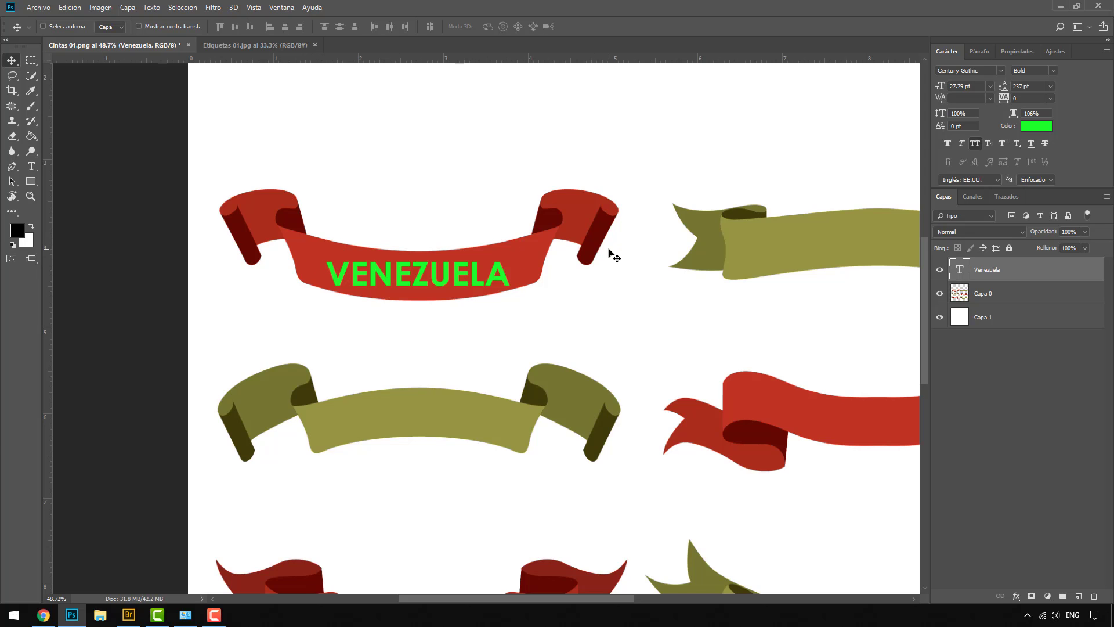
pyautogui.doubleClick(960, 269)
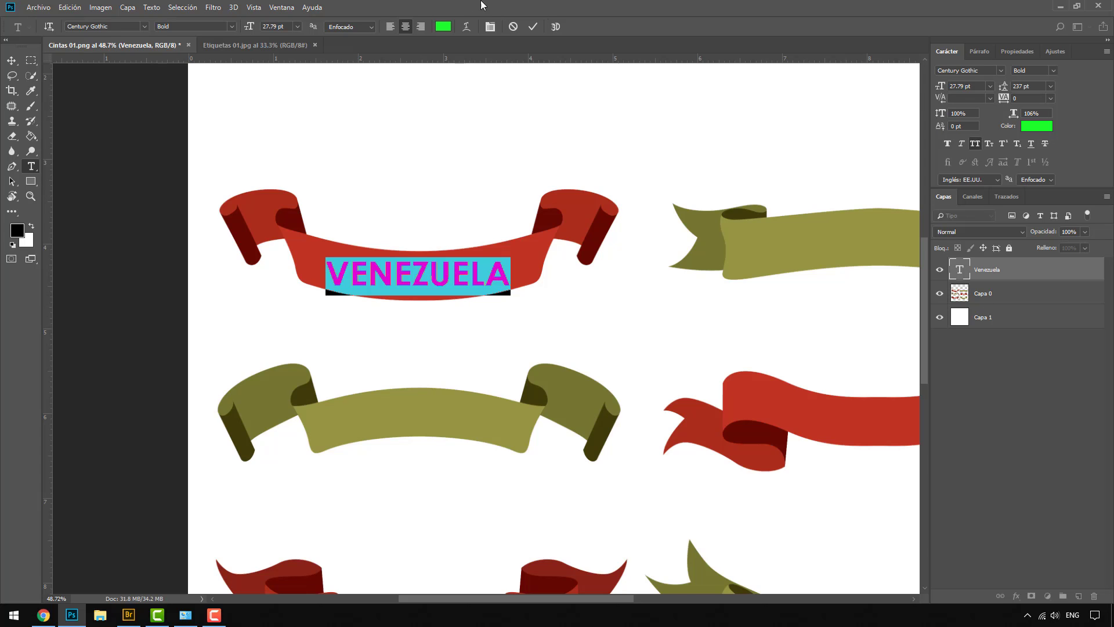
# Apply a Bóveda (Arc) warp to VENEZUELA with a downward bend, trying the distortion sliders
pyautogui.click(467, 27)
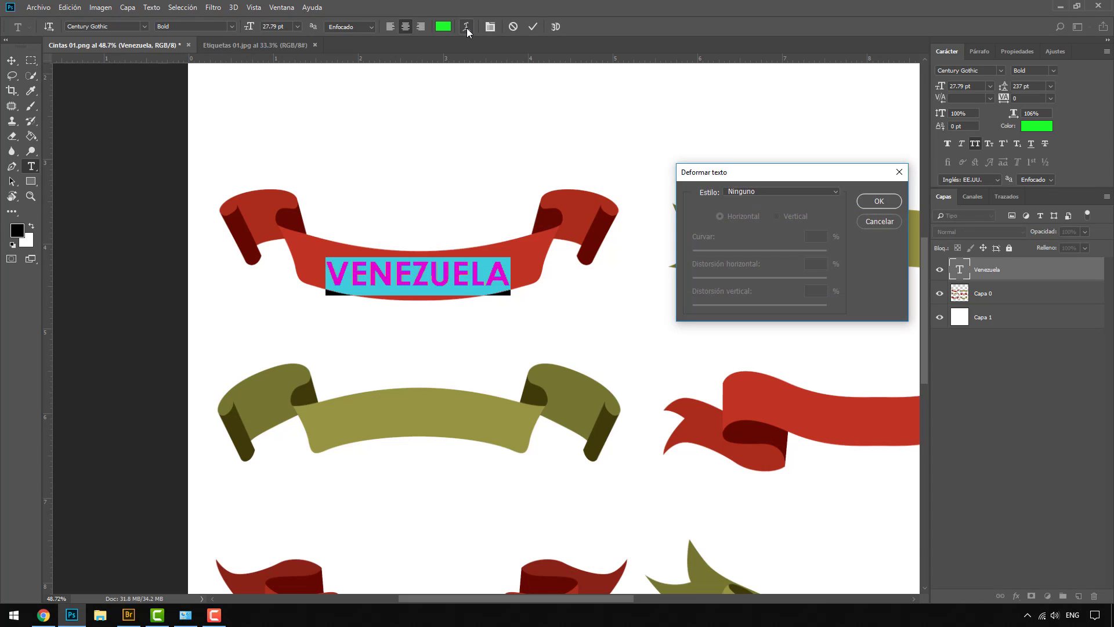
pyautogui.click(760, 192)
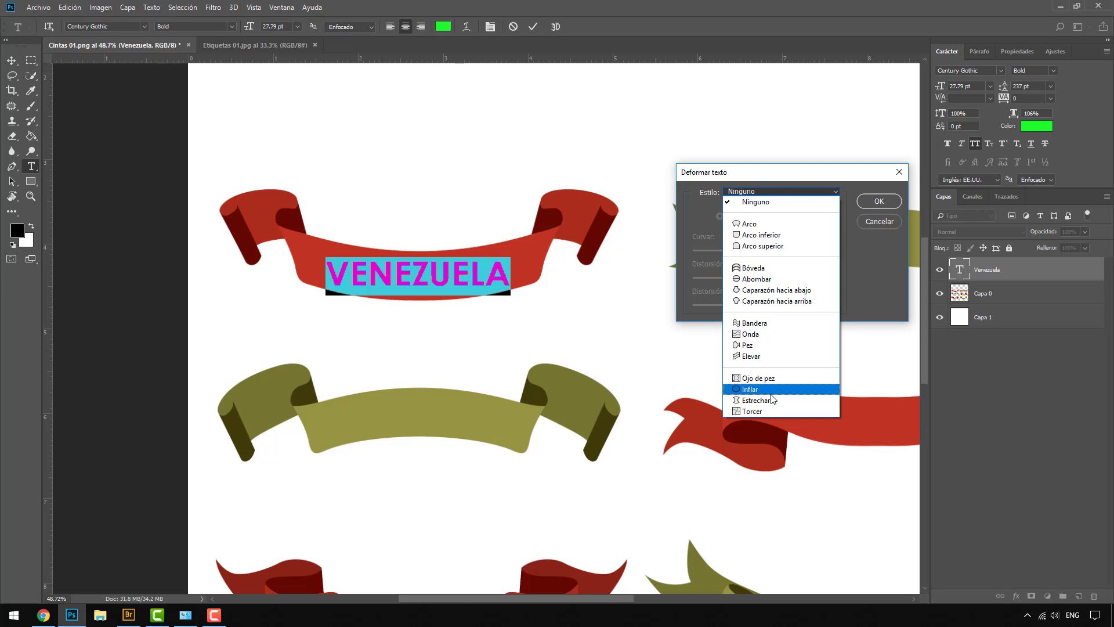
pyautogui.click(766, 268)
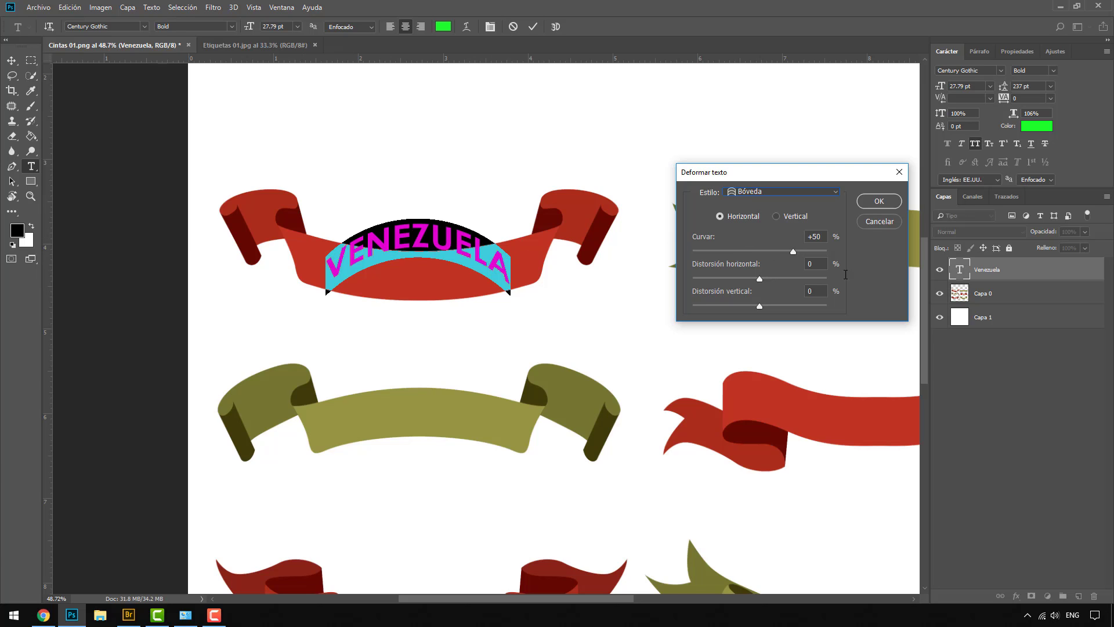
pyautogui.click(792, 252)
pyautogui.moveTo(792, 252); pyautogui.dragTo(740, 253)
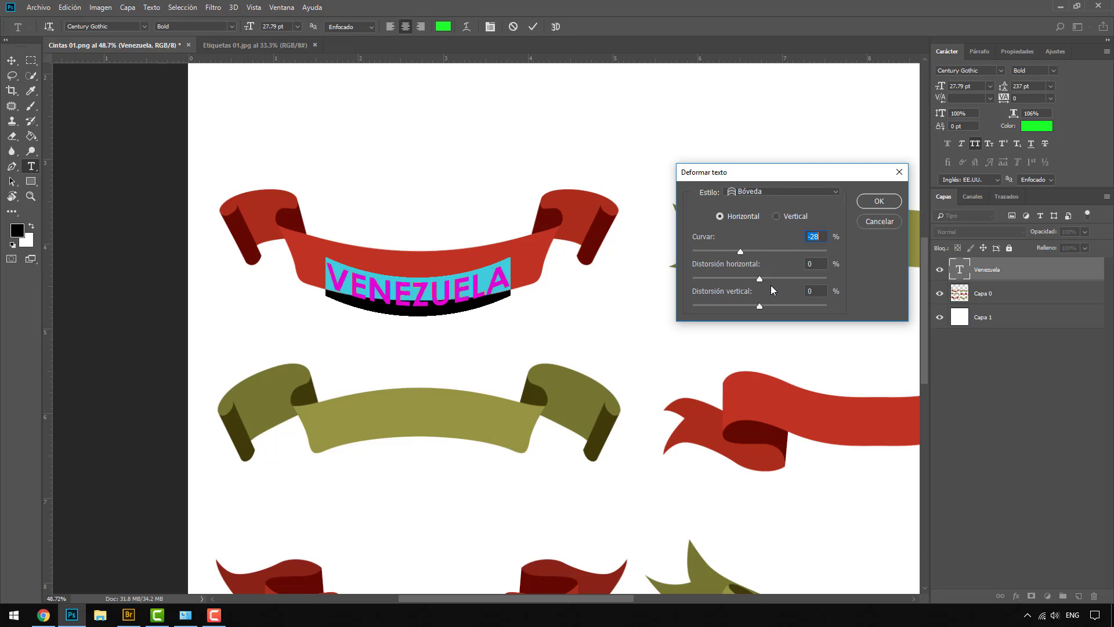
pyautogui.moveTo(760, 280); pyautogui.dragTo(805, 284)
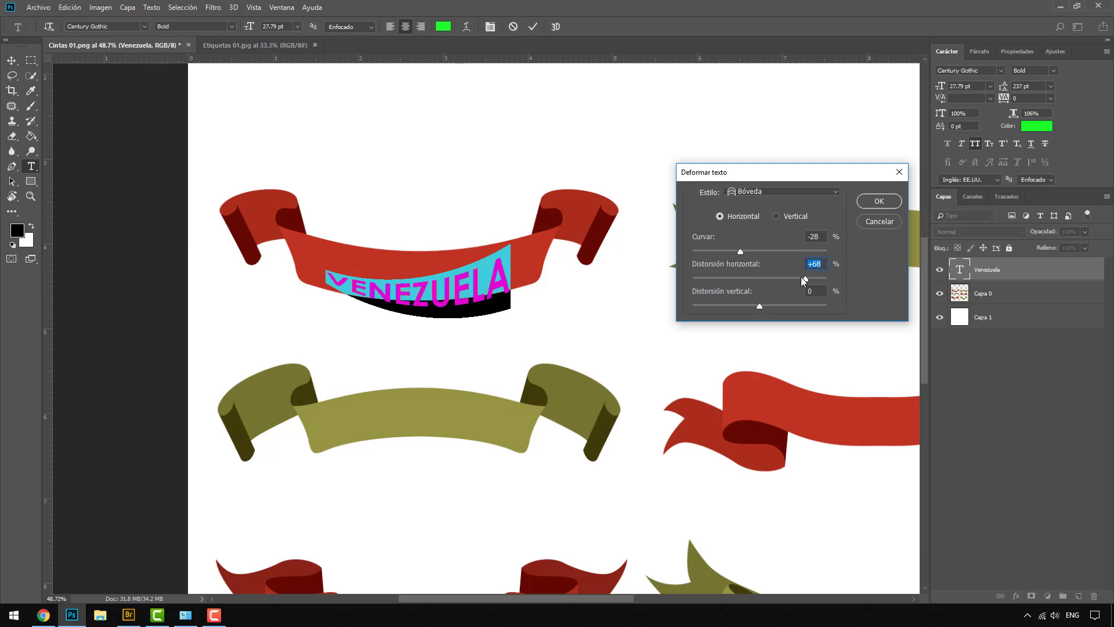
pyautogui.moveTo(803, 279); pyautogui.dragTo(775, 305)
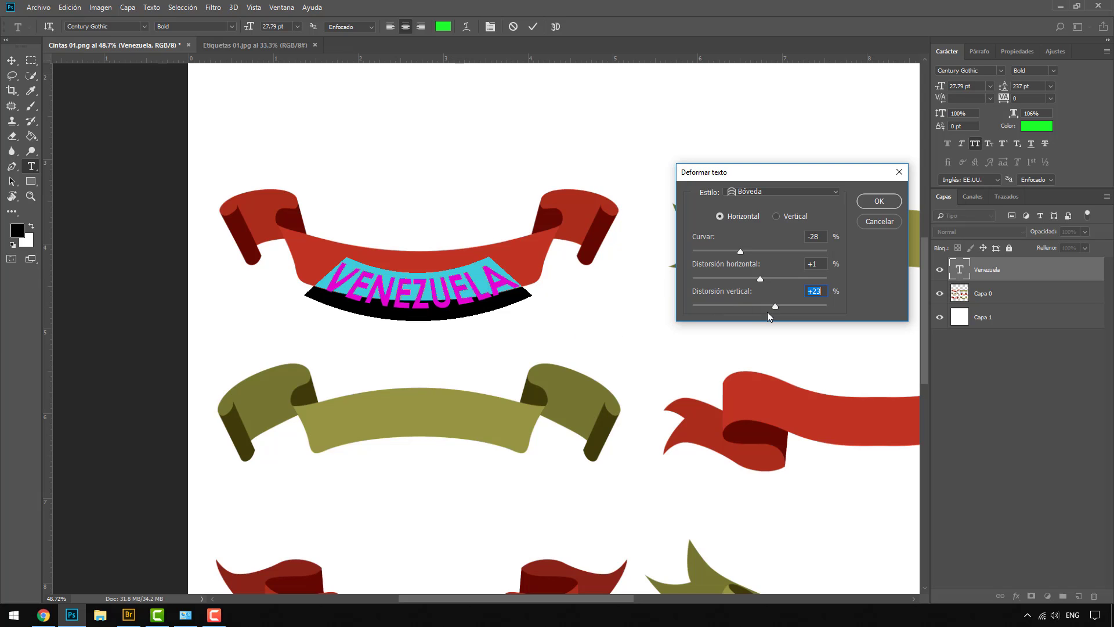
pyautogui.moveTo(775, 307); pyautogui.dragTo(747, 306)
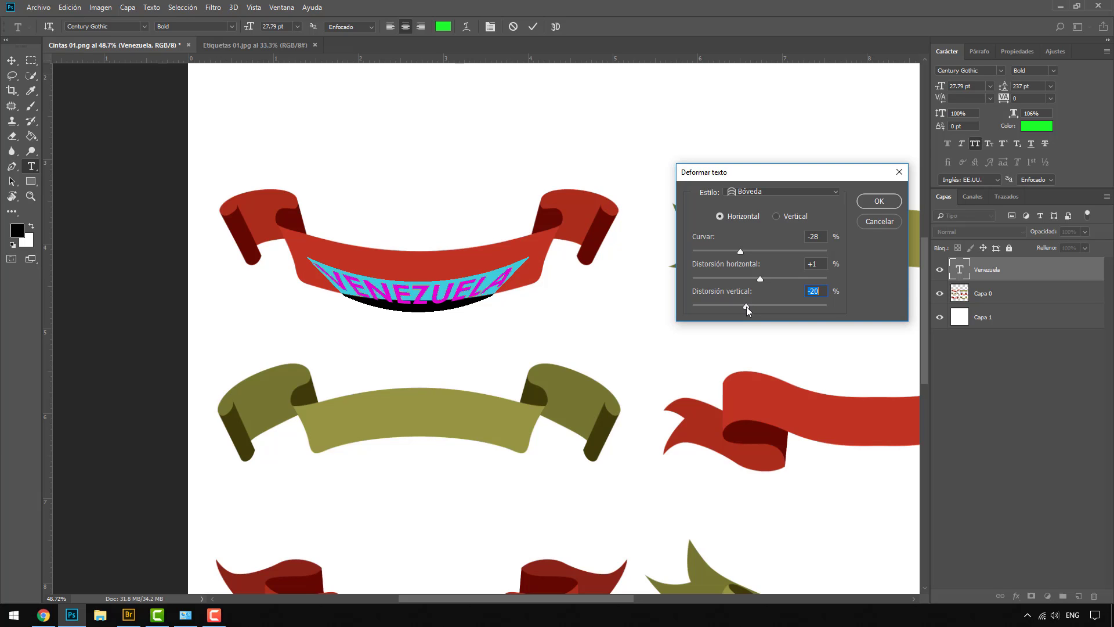
# Reset both distortions to 0 and apply the warp with a -14 bend
pyautogui.write('0')
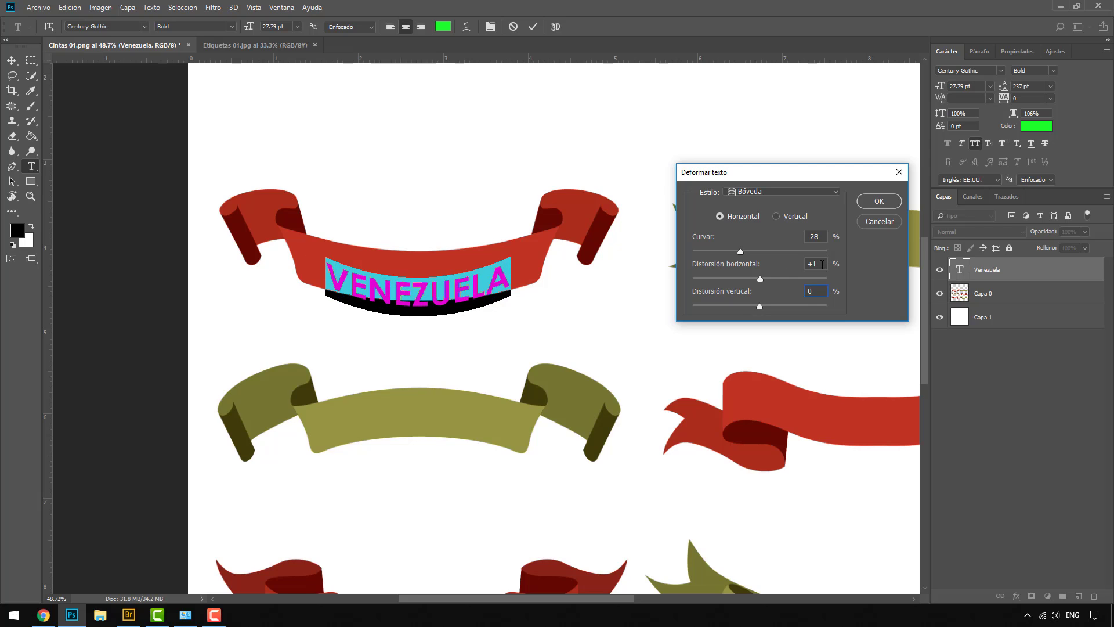
pyautogui.hotkey('shift', 'Tab')
pyautogui.write('0')
pyautogui.click(815, 290)
pyautogui.moveTo(741, 252); pyautogui.dragTo(750, 252)
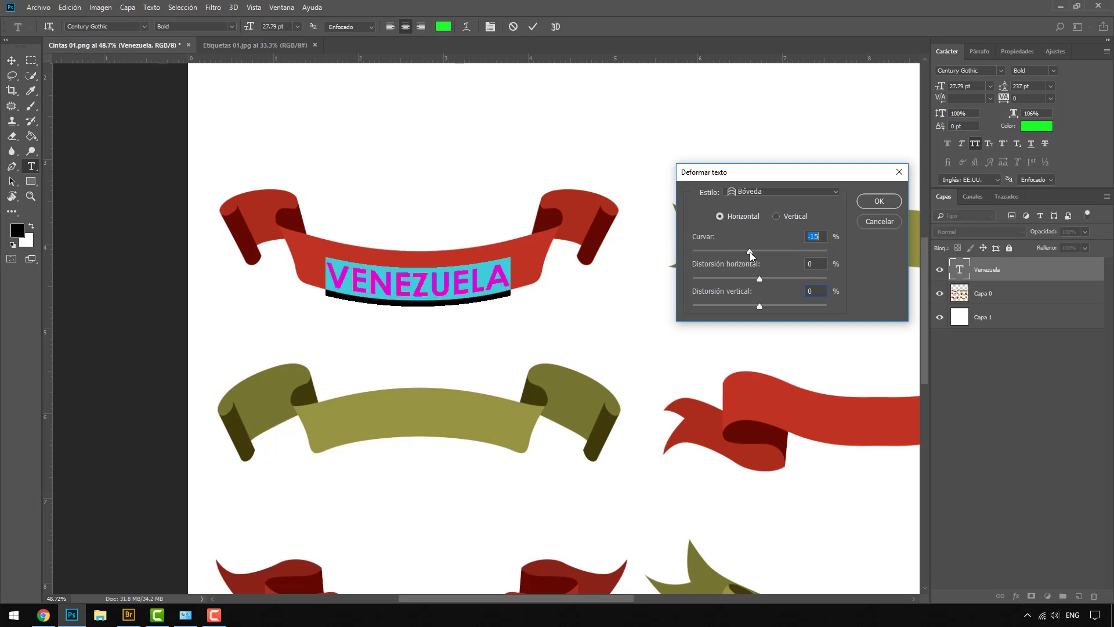
pyautogui.moveTo(749, 252); pyautogui.dragTo(750, 251)
pyautogui.click(892, 203)
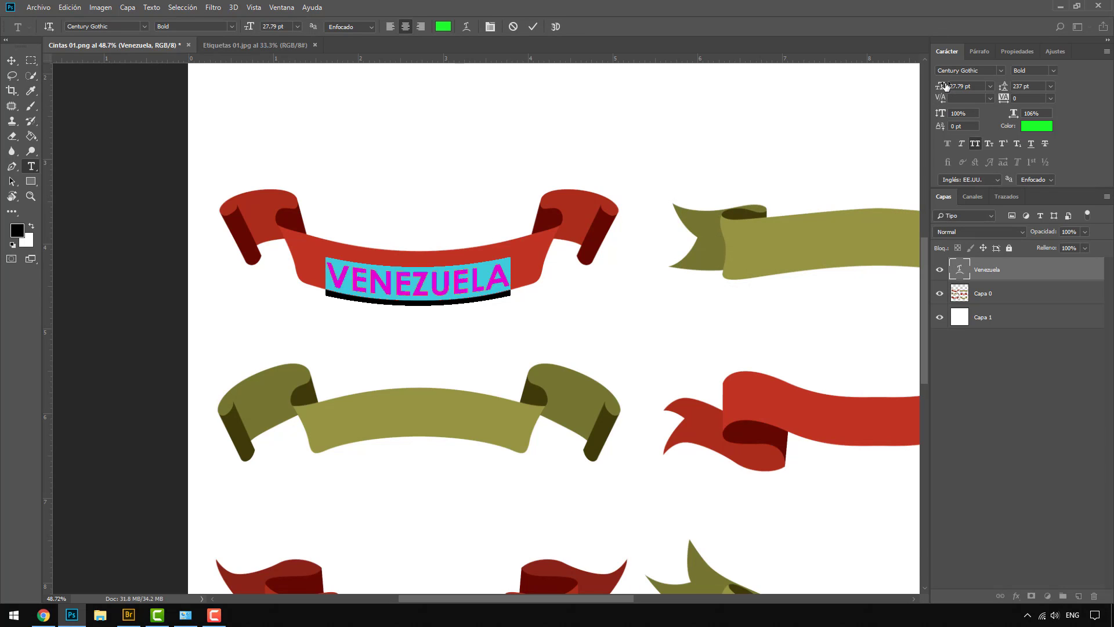
# Enlarge VENEZUELA to 32.79 pt and nudge it up on the red ribbon
pyautogui.moveTo(941, 87); pyautogui.dragTo(970, 87)
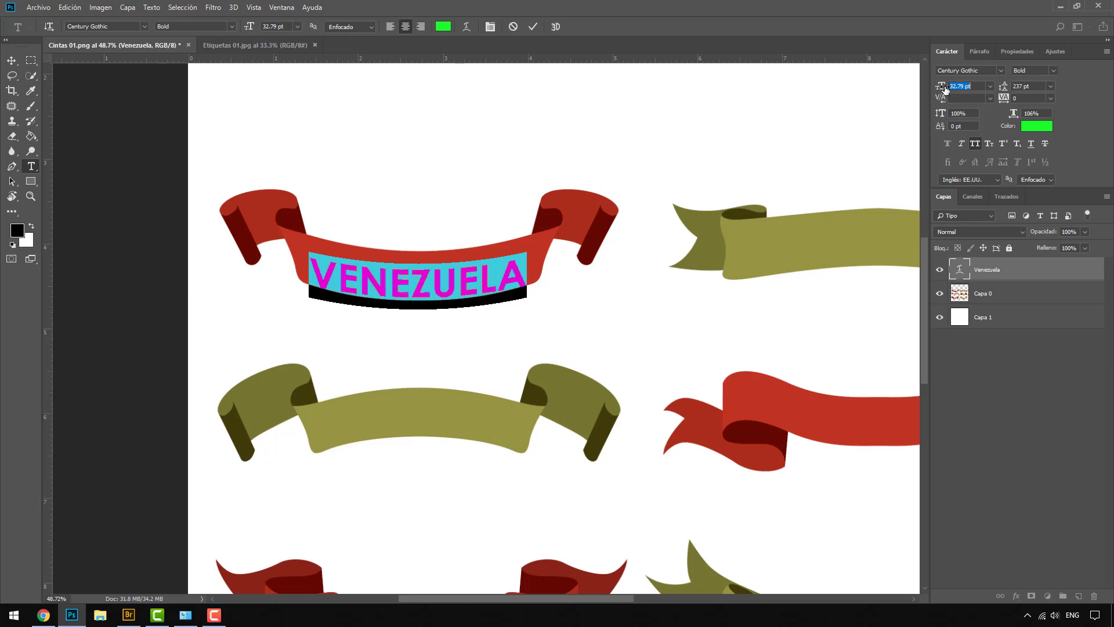
pyautogui.click(11, 60)
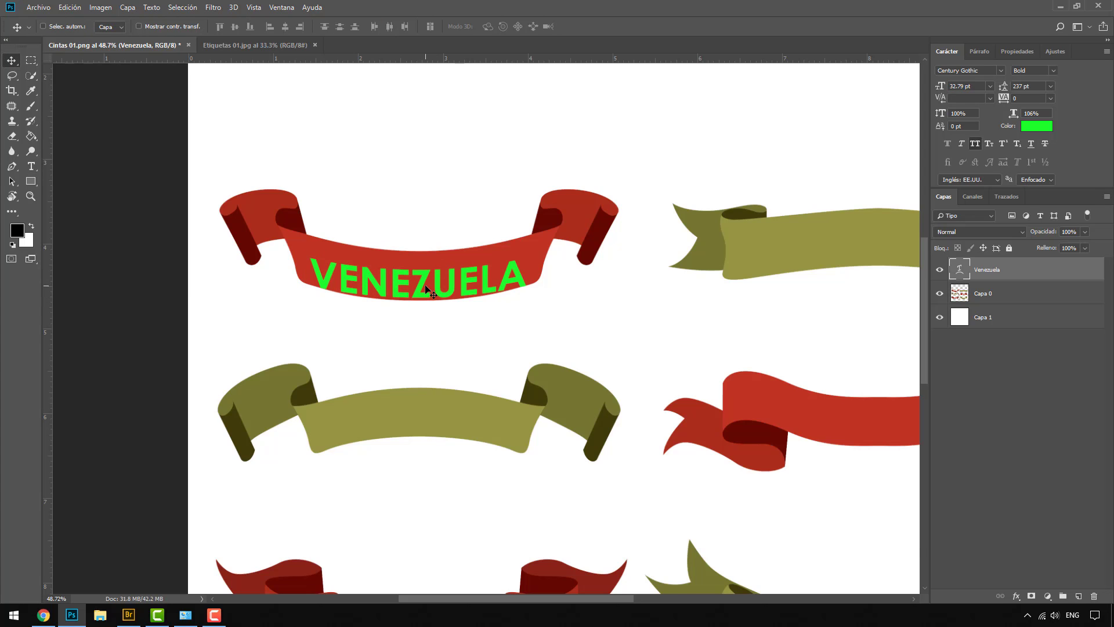
pyautogui.press('Up')
pyautogui.press('Up')
pyautogui.press('Up')
pyautogui.press('Up')
pyautogui.press('Up')
pyautogui.press('Up')
pyautogui.press('Up')
pyautogui.press('Up')
pyautogui.press('Up')
pyautogui.press('Up')
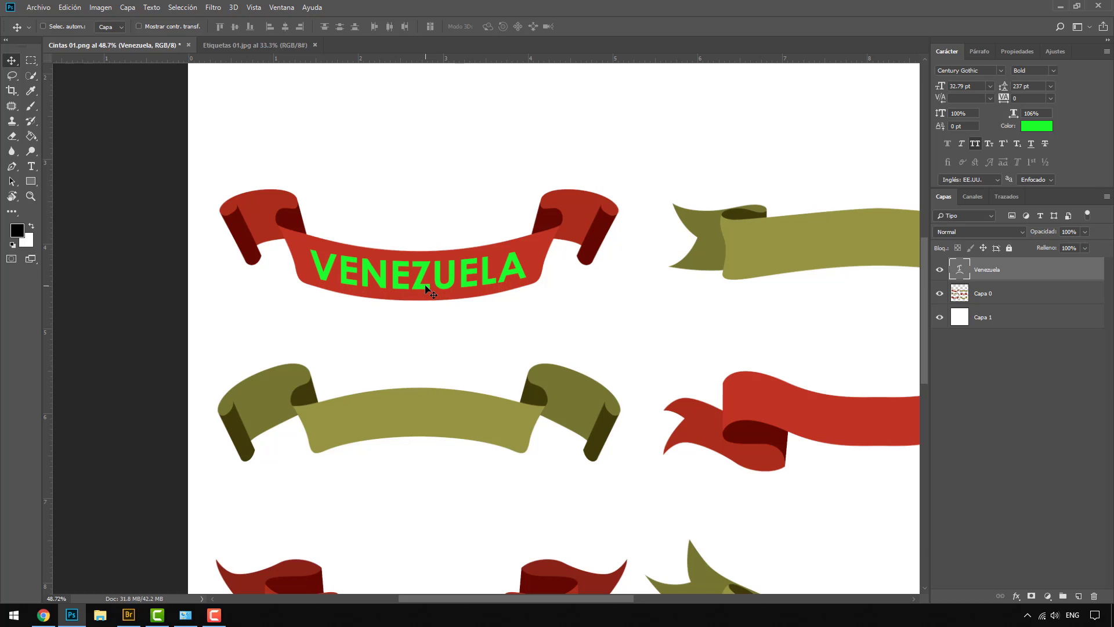
pyautogui.press('Up')
# Deepen the arc warp bend on VENEZUELA to -18
pyautogui.doubleClick(960, 268)
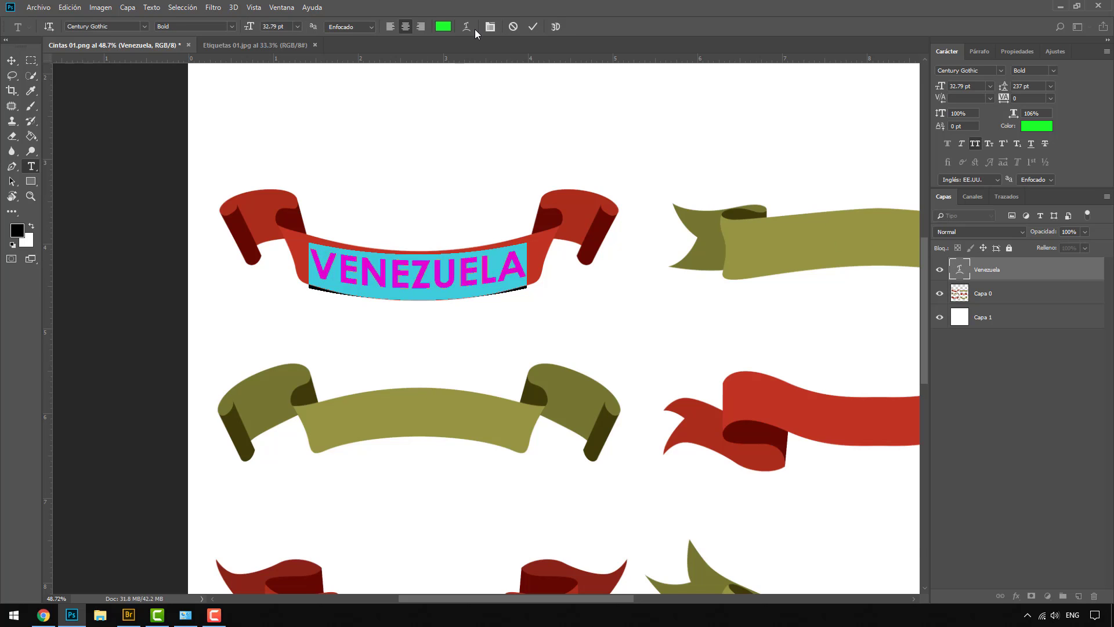
pyautogui.click(465, 26)
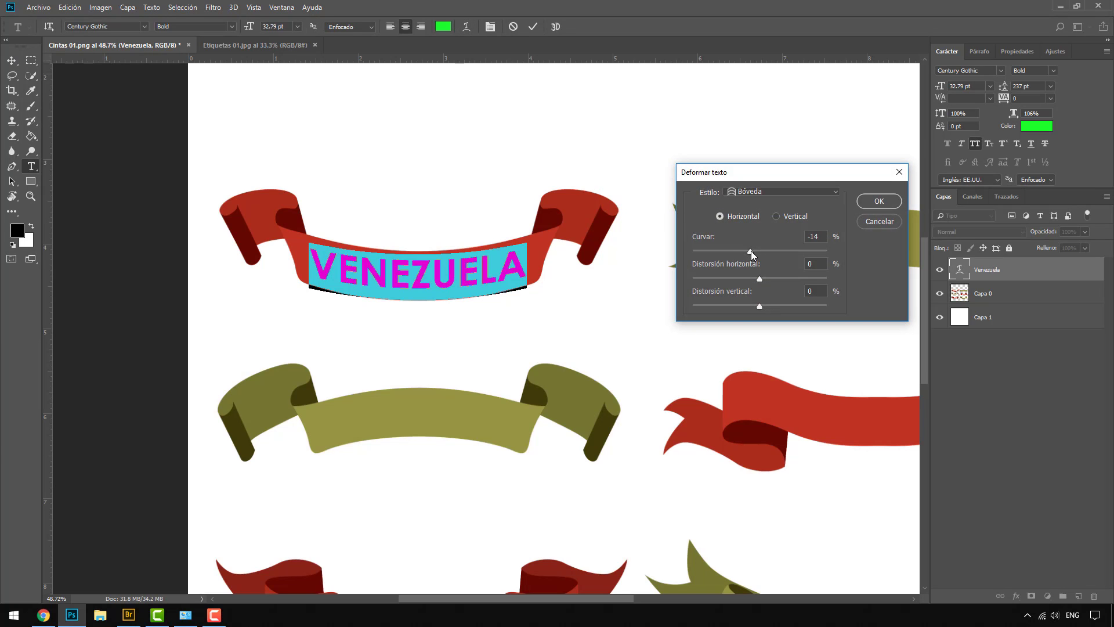
pyautogui.moveTo(751, 251); pyautogui.dragTo(748, 251)
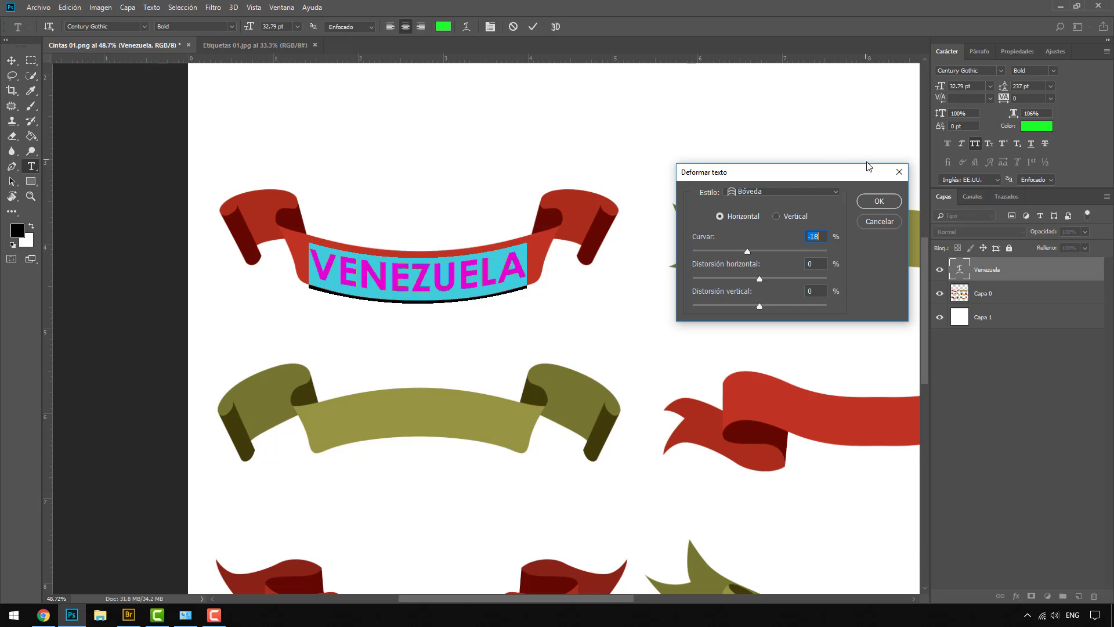
pyautogui.click(878, 202)
# Change the VENEZUELA text colour to ffffff white and commit the edit
pyautogui.click(1030, 129)
pyautogui.write('ffffff')
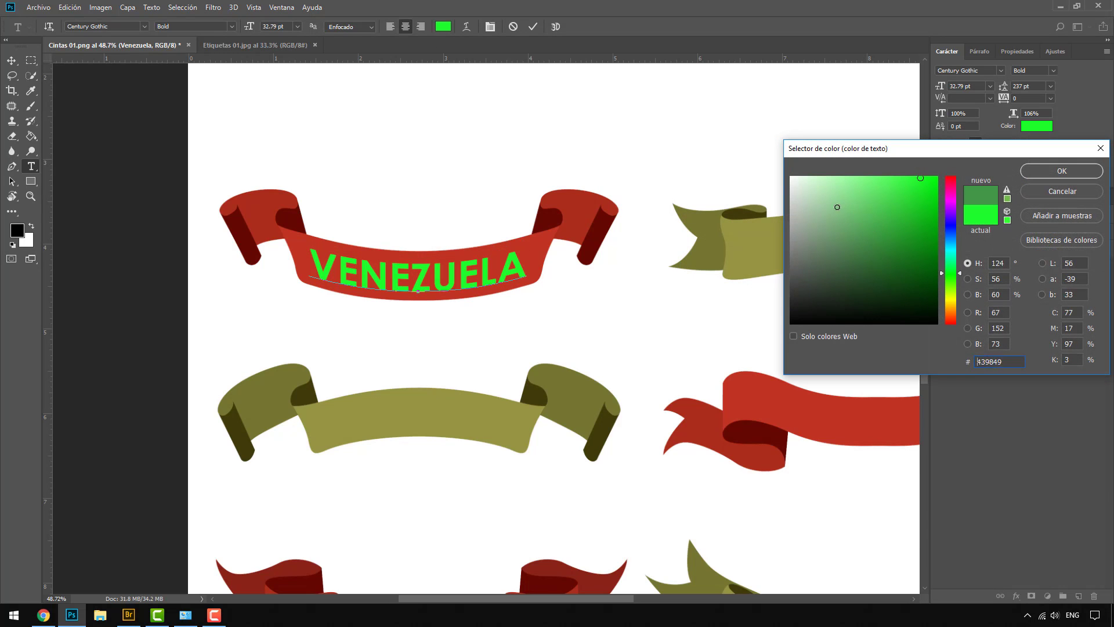
pyautogui.click(1077, 173)
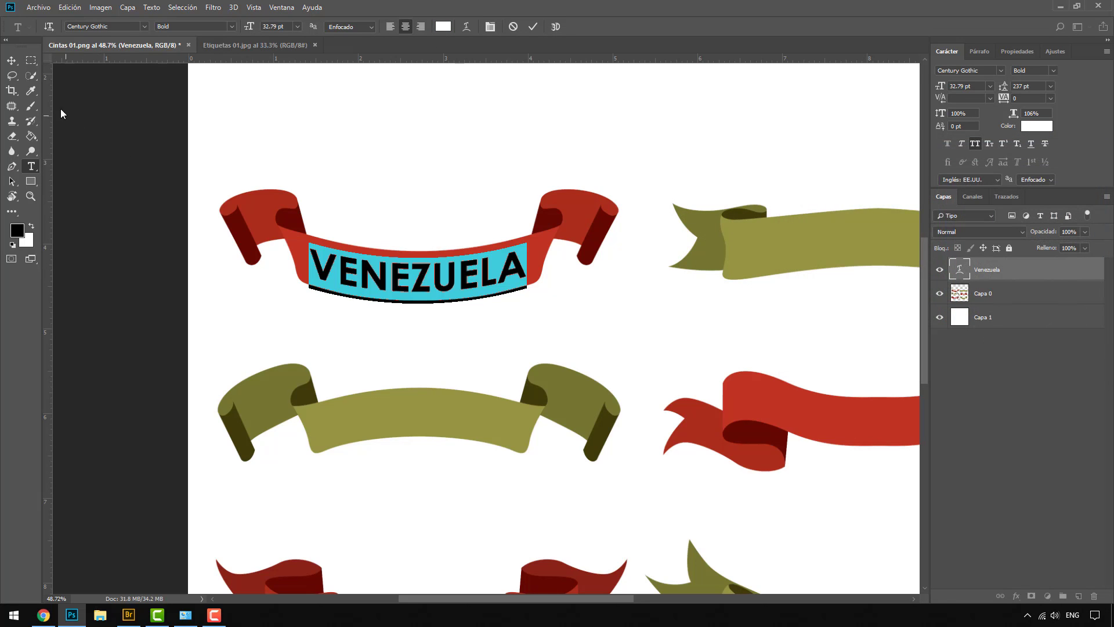
pyautogui.click(11, 60)
pyautogui.scroll(-2, 317, 258)
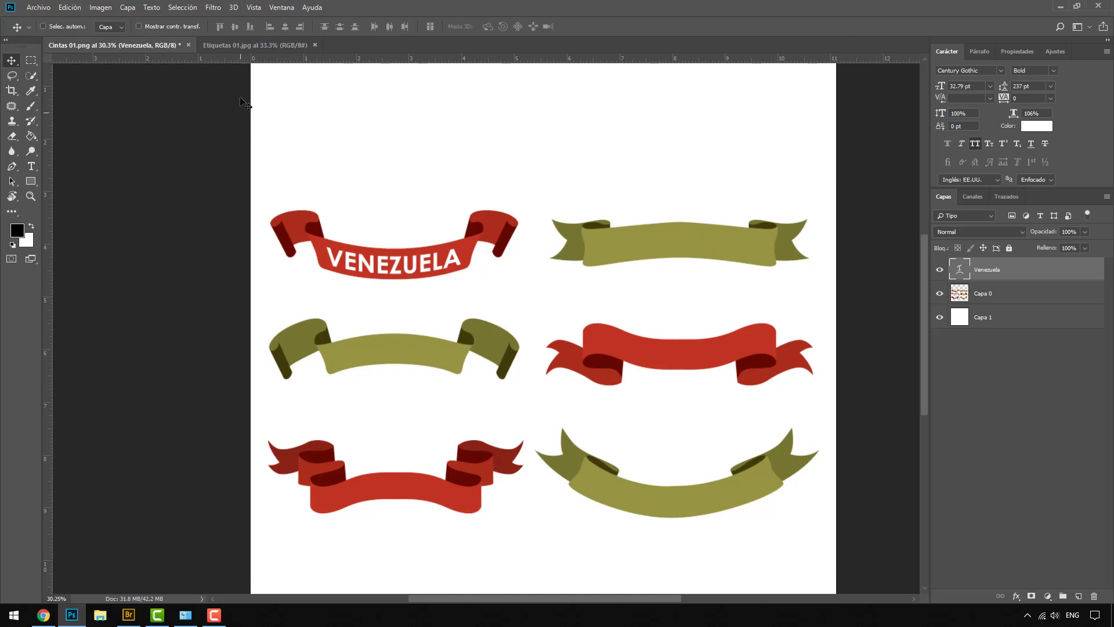
# Bring the Etiquetas 01.jpg badges document to the front
pyautogui.click(251, 44)
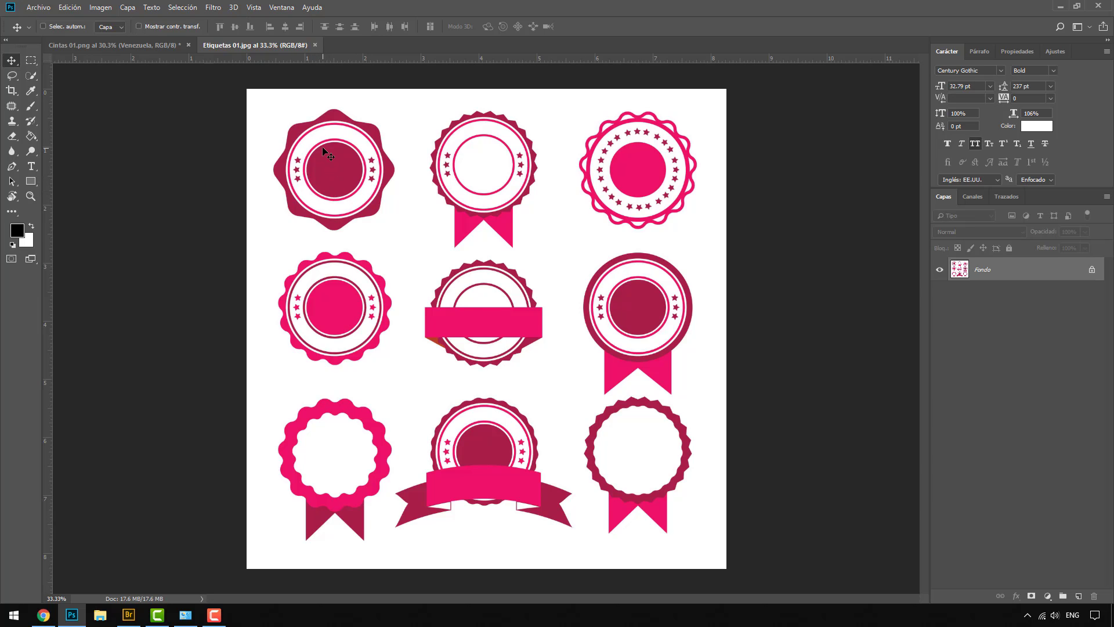
# Zoom the view in and out to frame the middle badge and its pink banner
pyautogui.scroll(1, 324, 153)
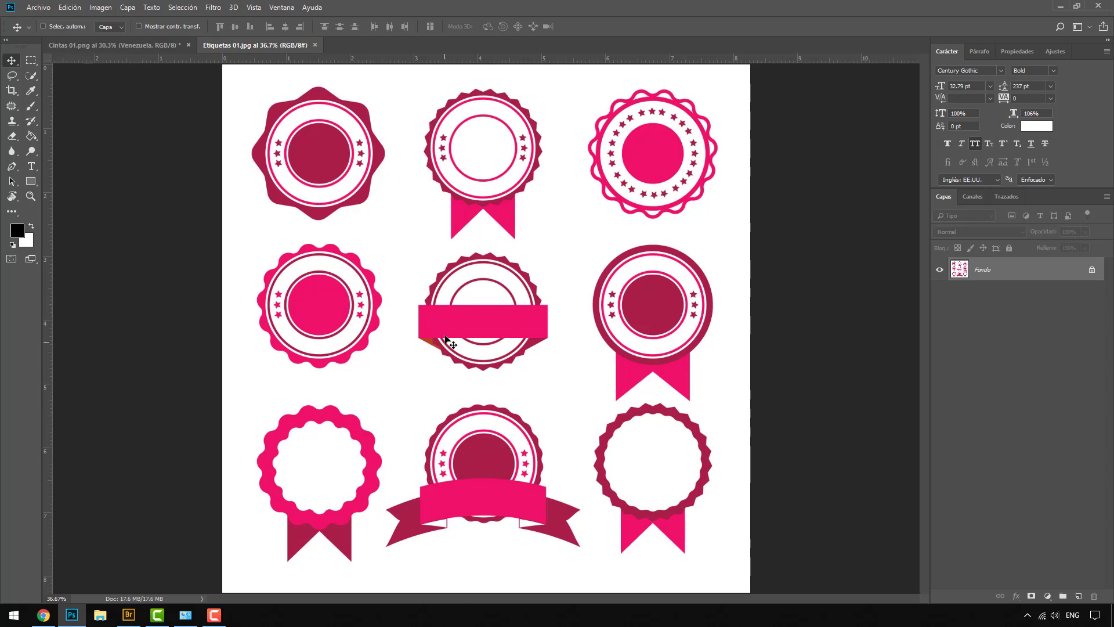
pyautogui.scroll(3, 453, 320)
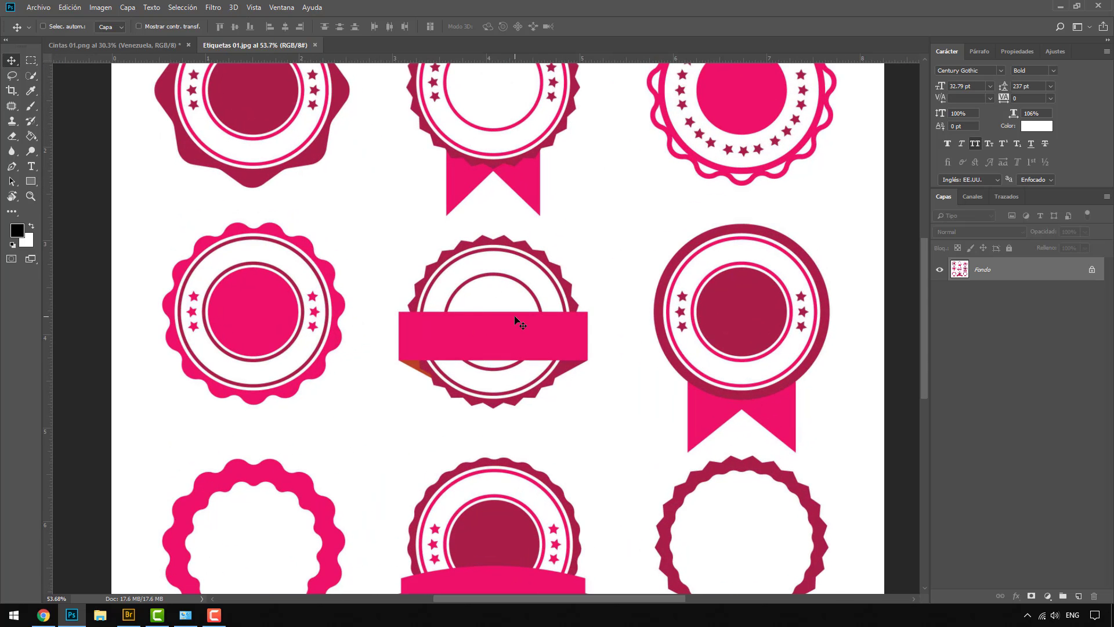
pyautogui.scroll(3, 527, 334)
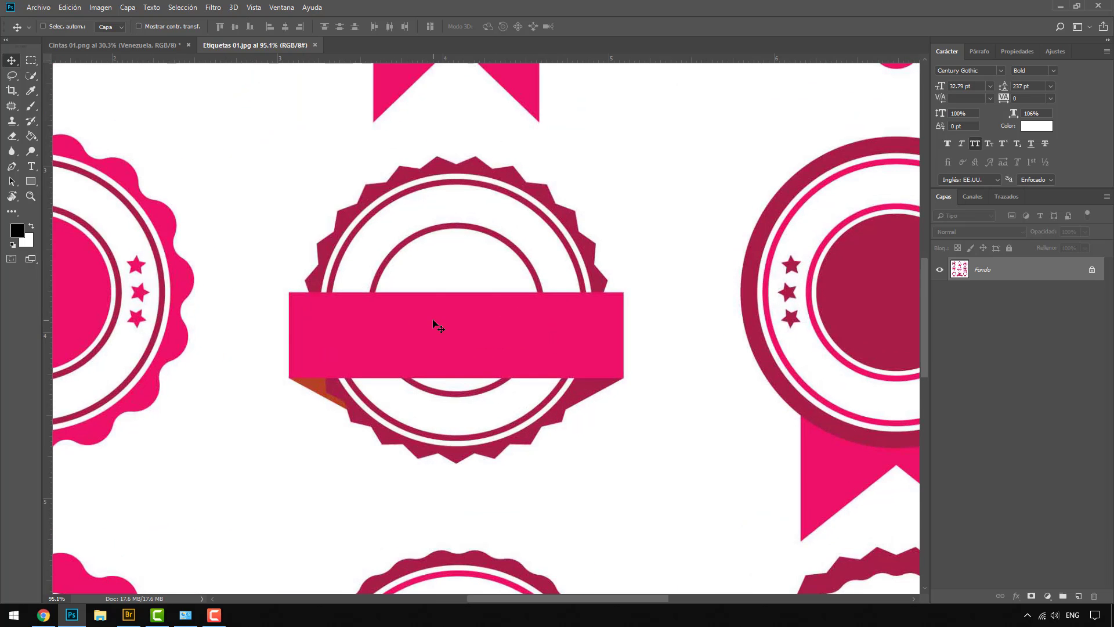
pyautogui.scroll(-1, 433, 324)
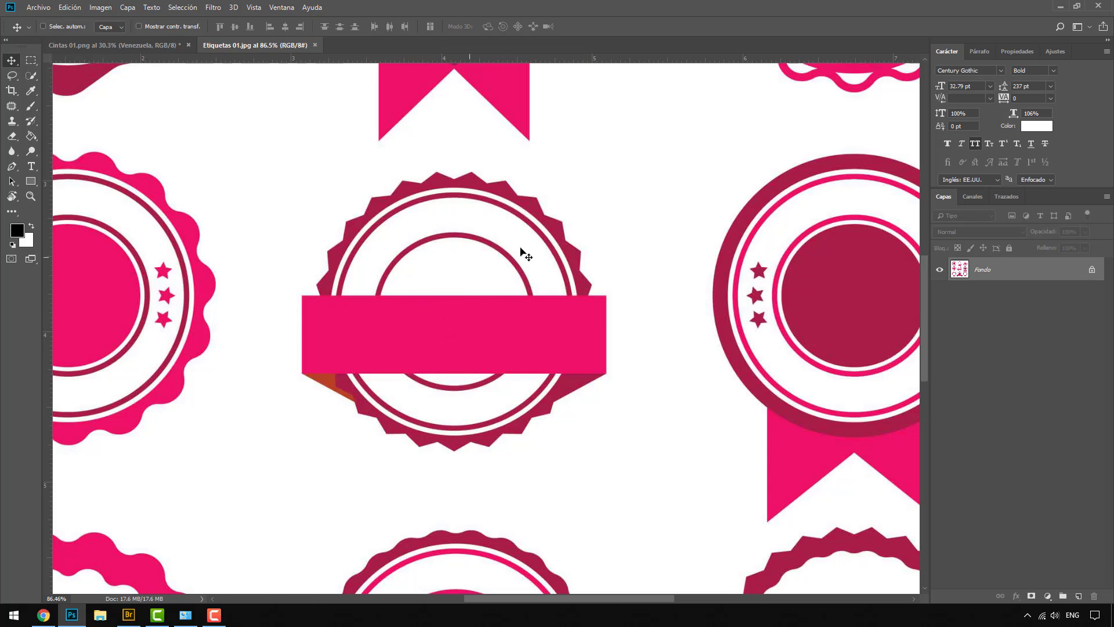
pyautogui.scroll(-7, 447, 268)
pyautogui.scroll(-1, 467, 322)
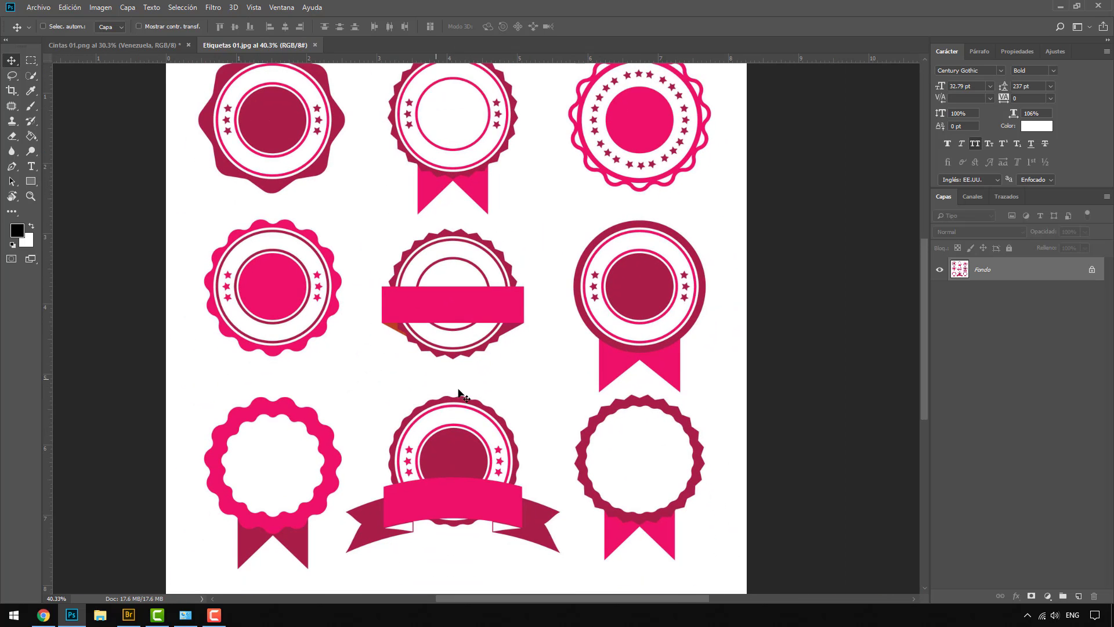
pyautogui.scroll(5, 450, 295)
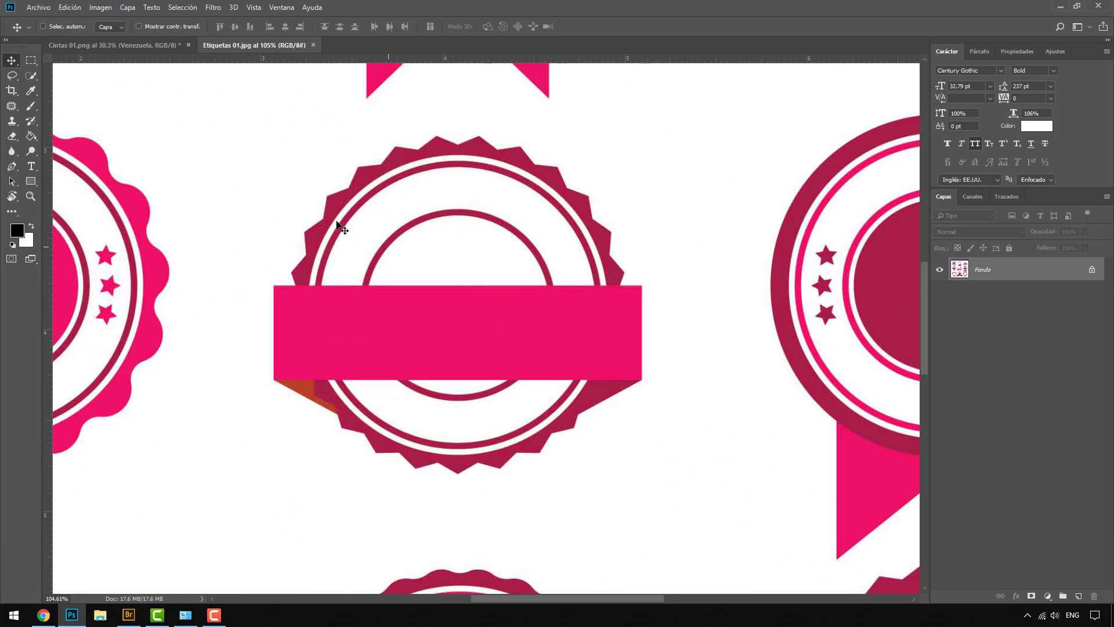
# Start a new text line inside the middle badge and type its opening letters
pyautogui.click(34, 169)
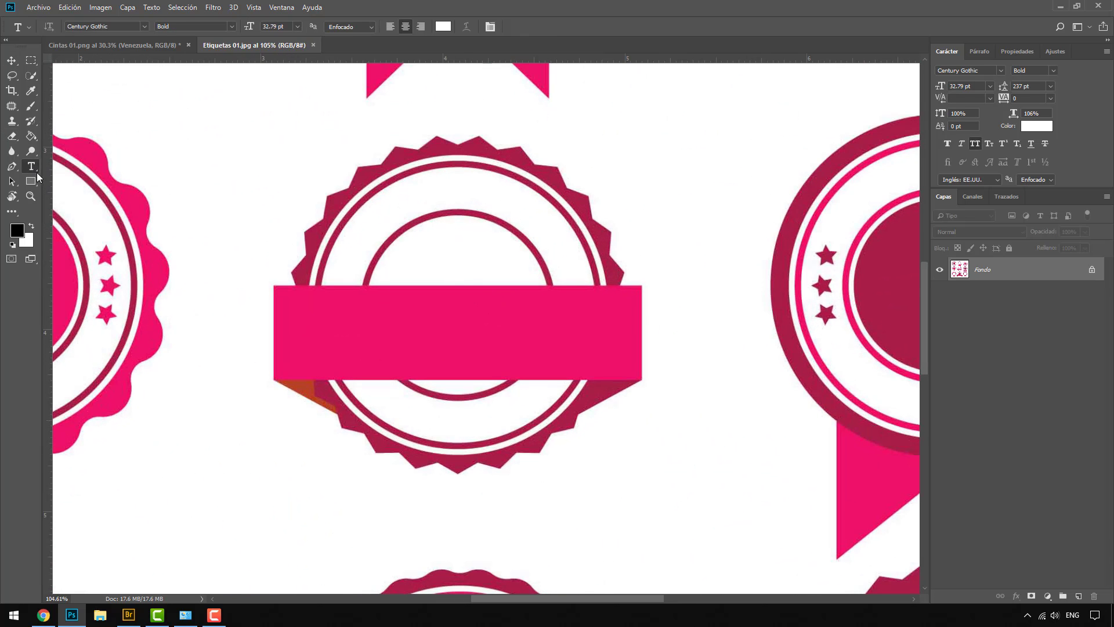
pyautogui.click(399, 251)
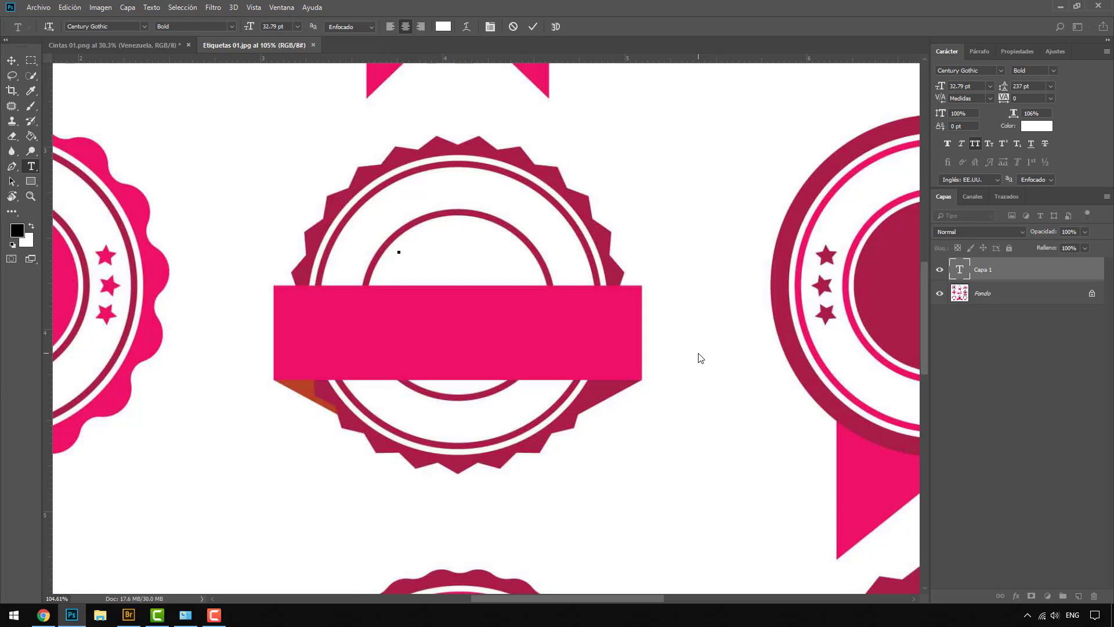
pyautogui.write('GO')
pyautogui.press('BackSpace')
pyautogui.press('BackSpace')
pyautogui.write('GOVENE')
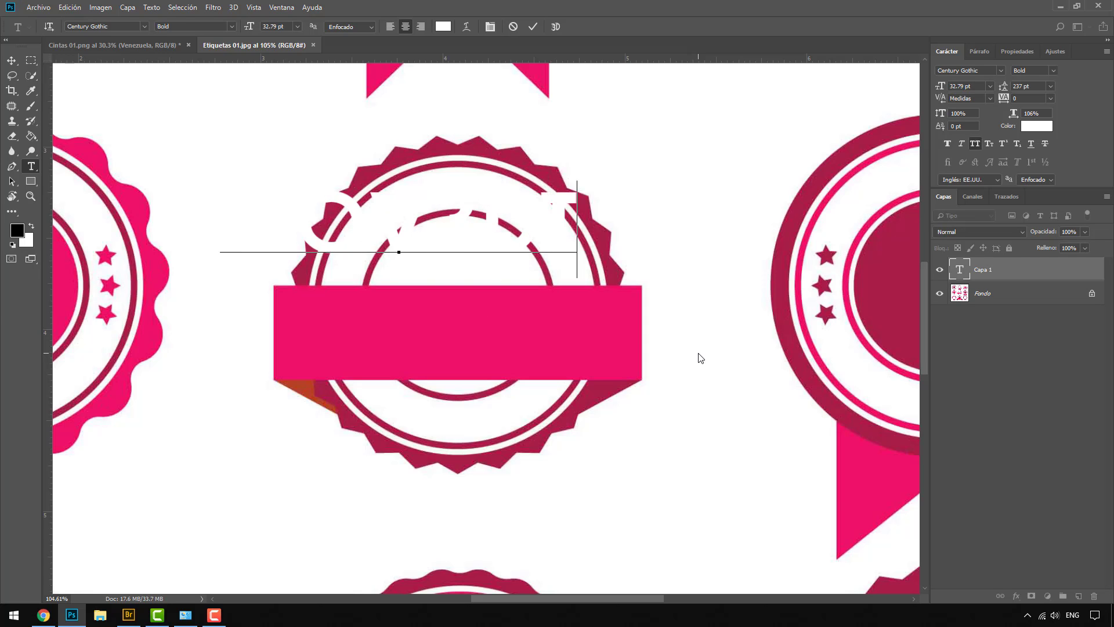
# Set the typed text's colour to black
pyautogui.doubleClick(965, 272)
pyautogui.click(1037, 129)
pyautogui.moveTo(812, 301); pyautogui.dragTo(771, 323)
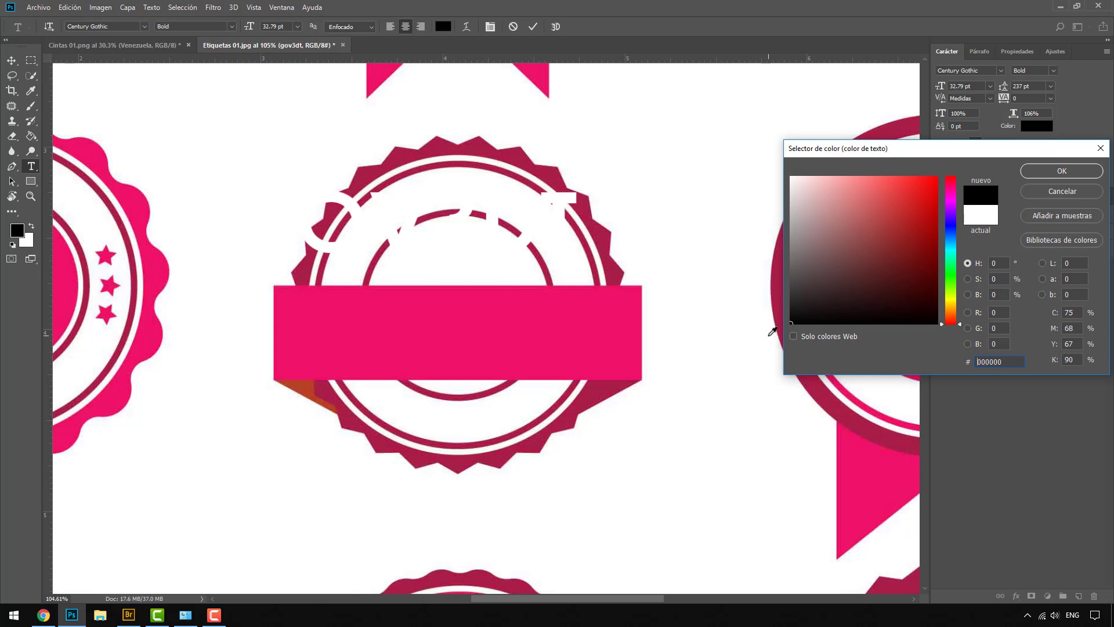
pyautogui.click(1053, 172)
# Insert 'STUDIO CERTIFICA' so the line reads GOV3DSTUDIO CERTIFICA A, then select it all
pyautogui.click(581, 229)
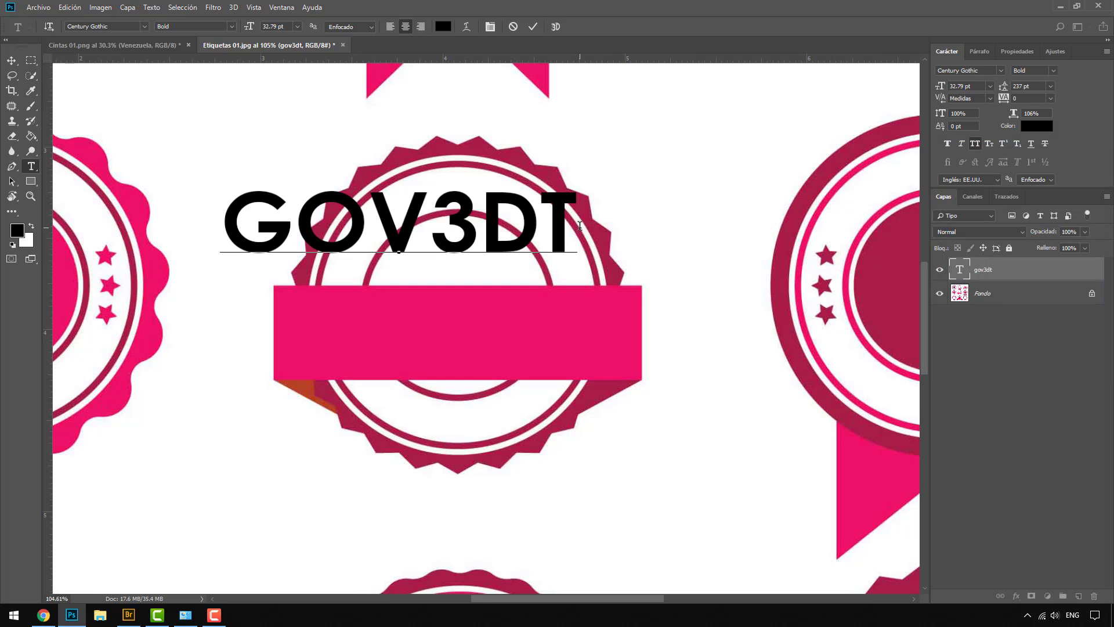
pyautogui.click(534, 224)
pyautogui.write('STUDIO ')
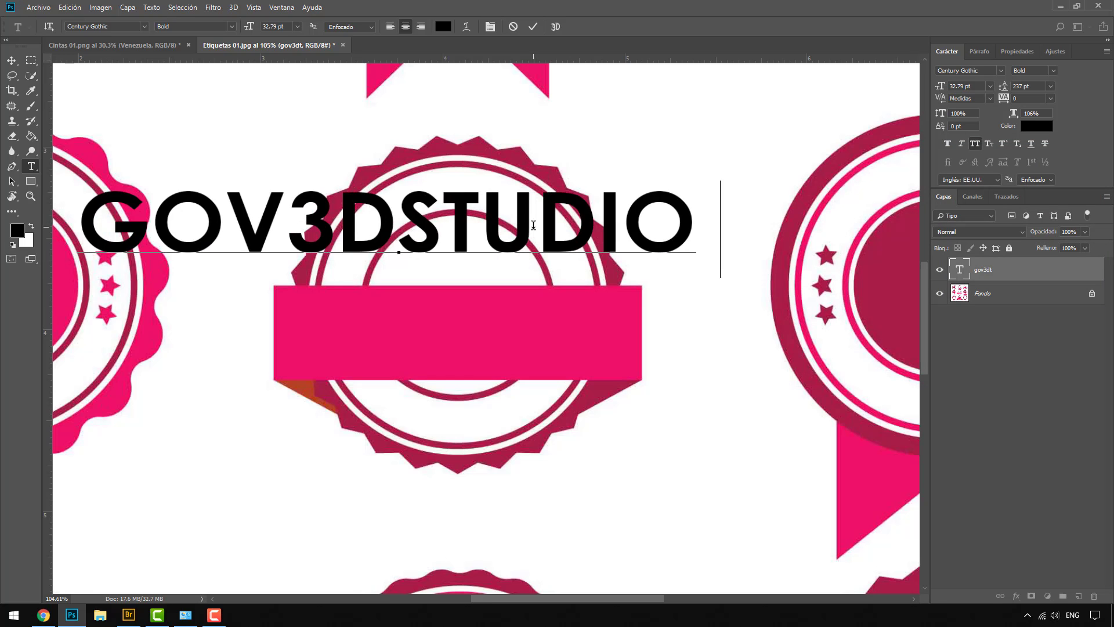
pyautogui.write('CERTIFICA')
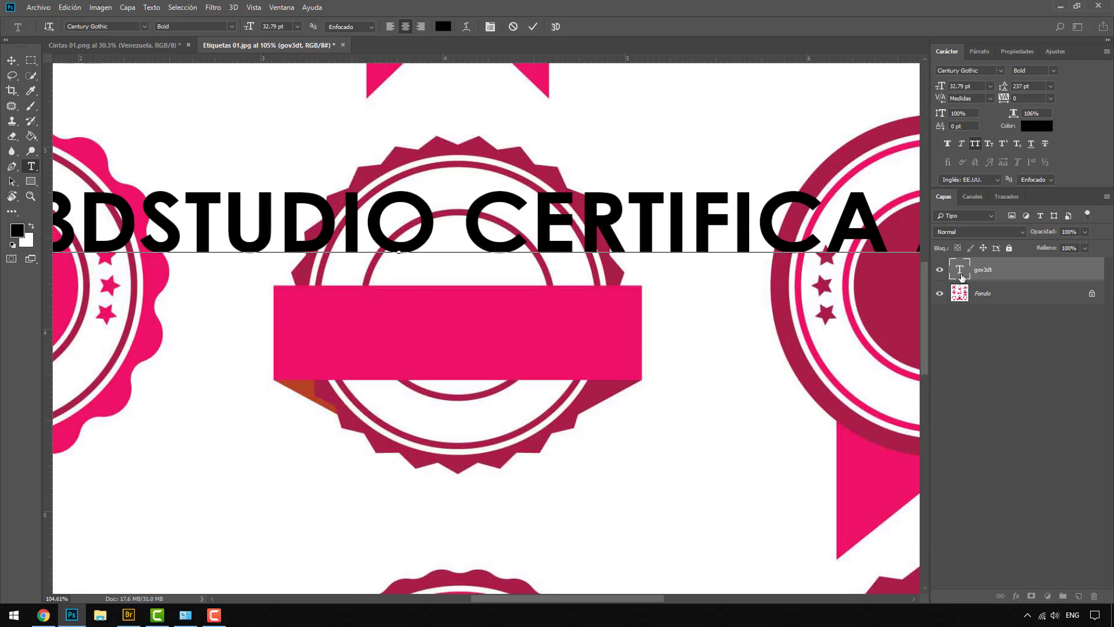
pyautogui.hotkey('ctrl', 'a')
pyautogui.scroll(-3, 371, 241)
pyautogui.scroll(1, 370, 241)
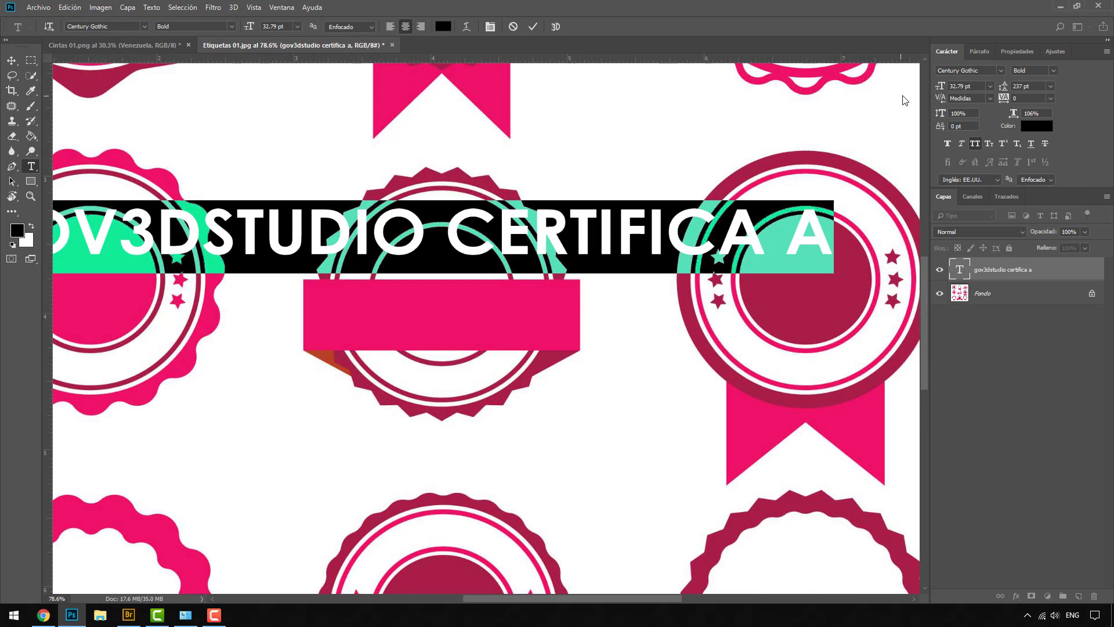
# Shrink the text to 9.01 pt and move it just above the pink banner
pyautogui.moveTo(941, 89); pyautogui.dragTo(920, 88)
pyautogui.click(11, 60)
pyautogui.moveTo(399, 247); pyautogui.dragTo(437, 270)
pyautogui.scroll(6, 433, 231)
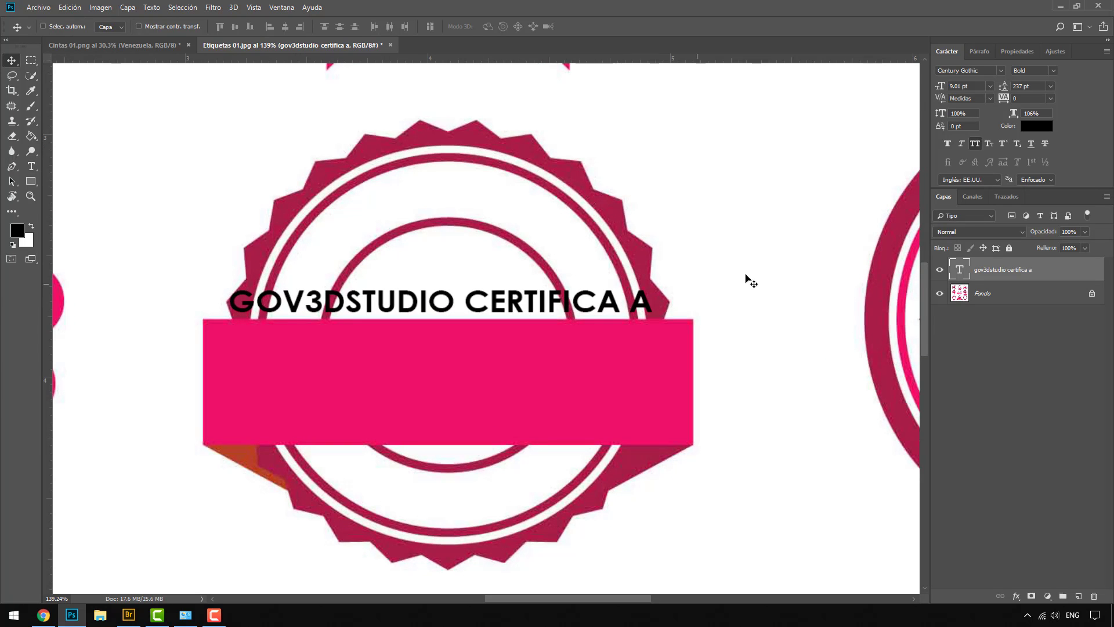
# Change the text's font to Arial and bring up the Warp Text style list
pyautogui.doubleClick(959, 269)
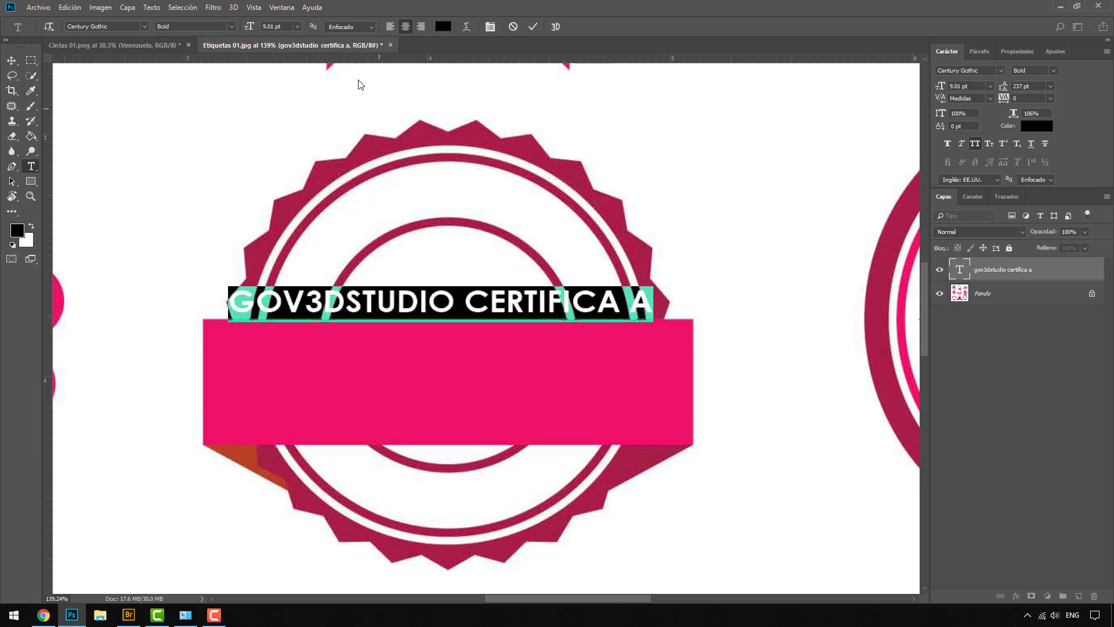
pyautogui.click(1002, 69)
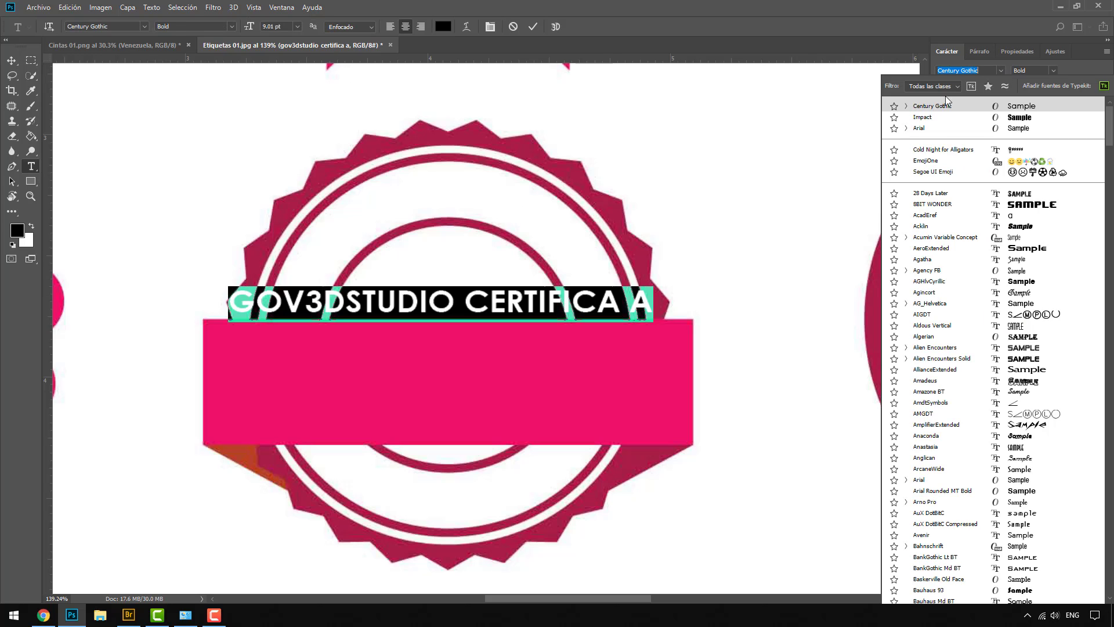
pyautogui.click(934, 127)
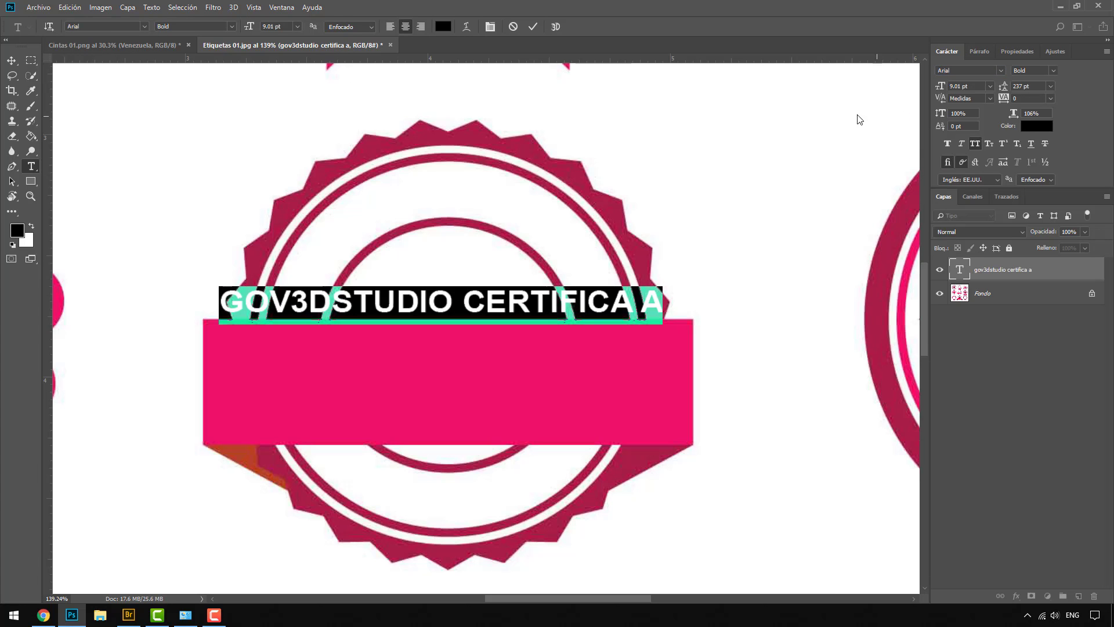
pyautogui.click(464, 29)
pyautogui.click(754, 192)
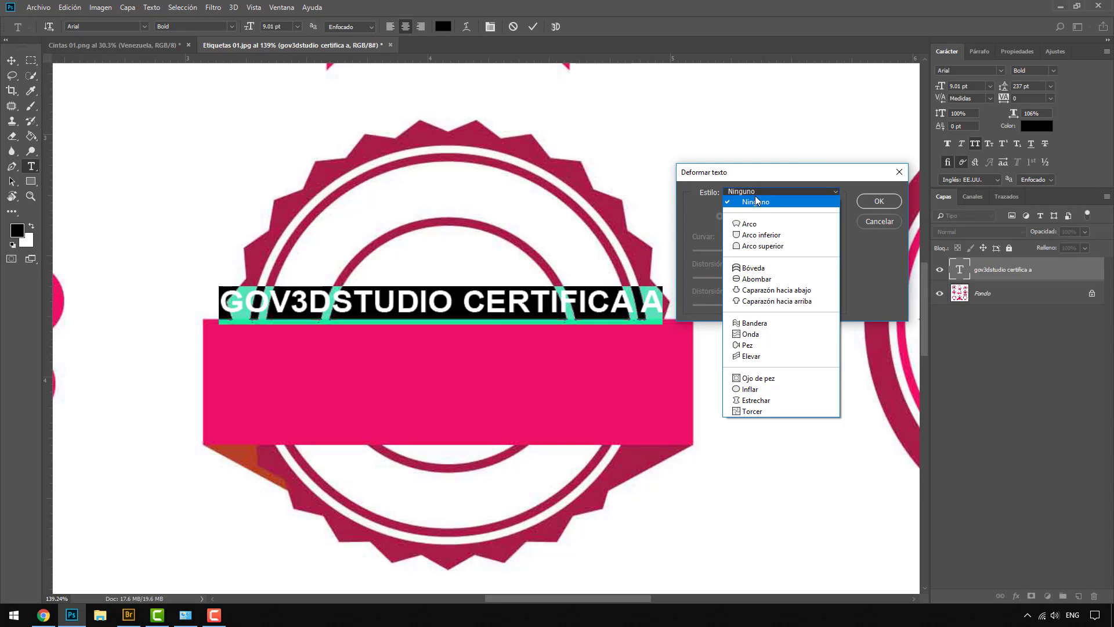
# Warp the text with the Arco style at +94 bend
pyautogui.click(749, 223)
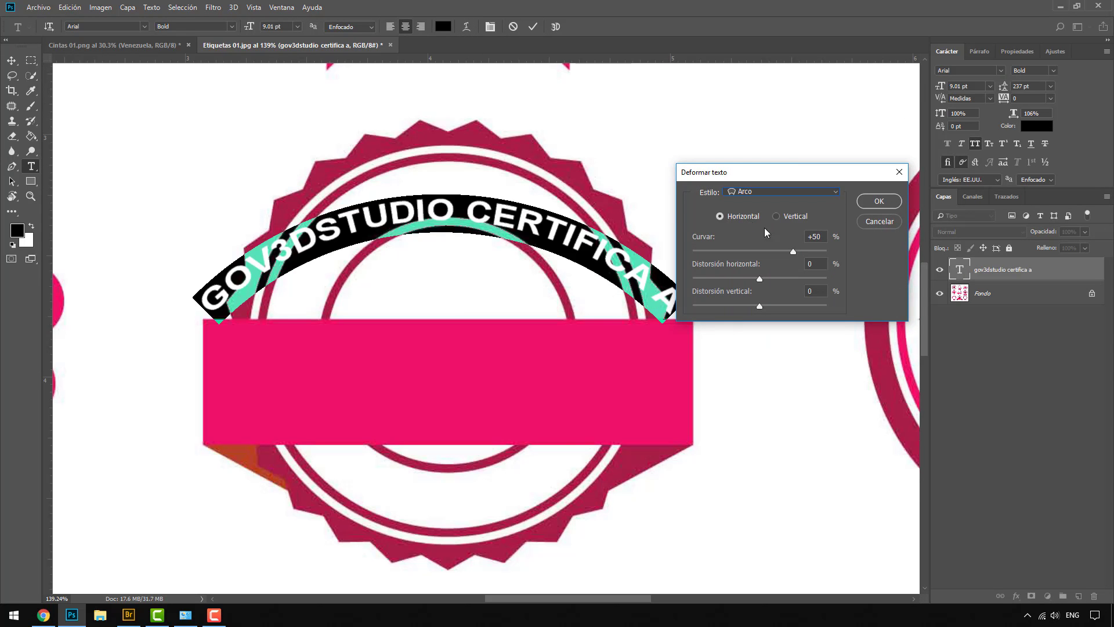
pyautogui.moveTo(792, 252); pyautogui.dragTo(823, 253)
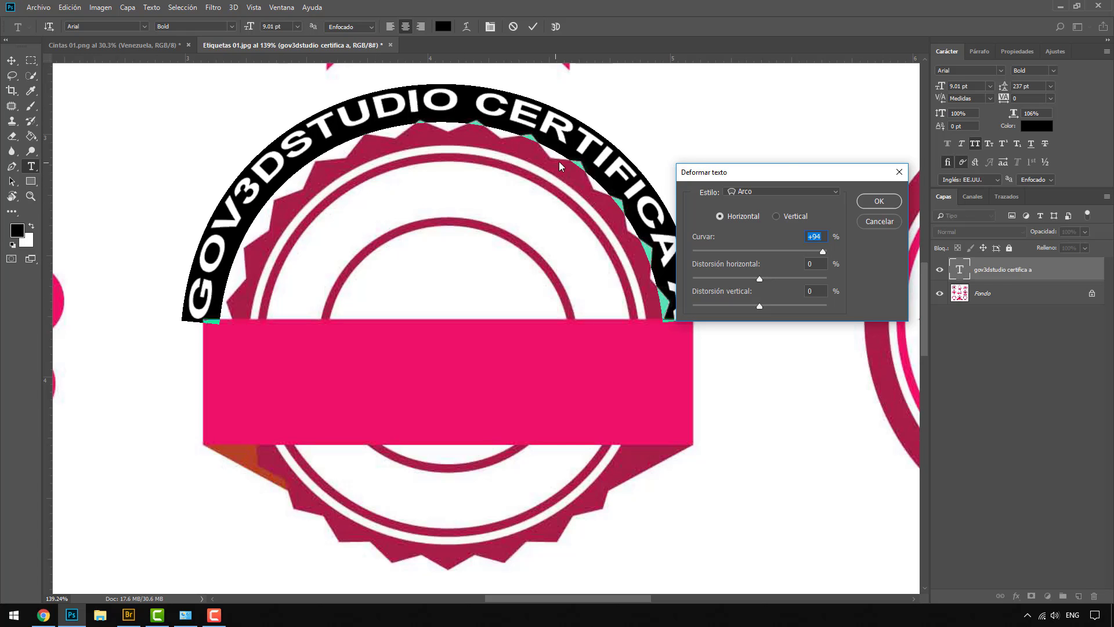
pyautogui.click(876, 201)
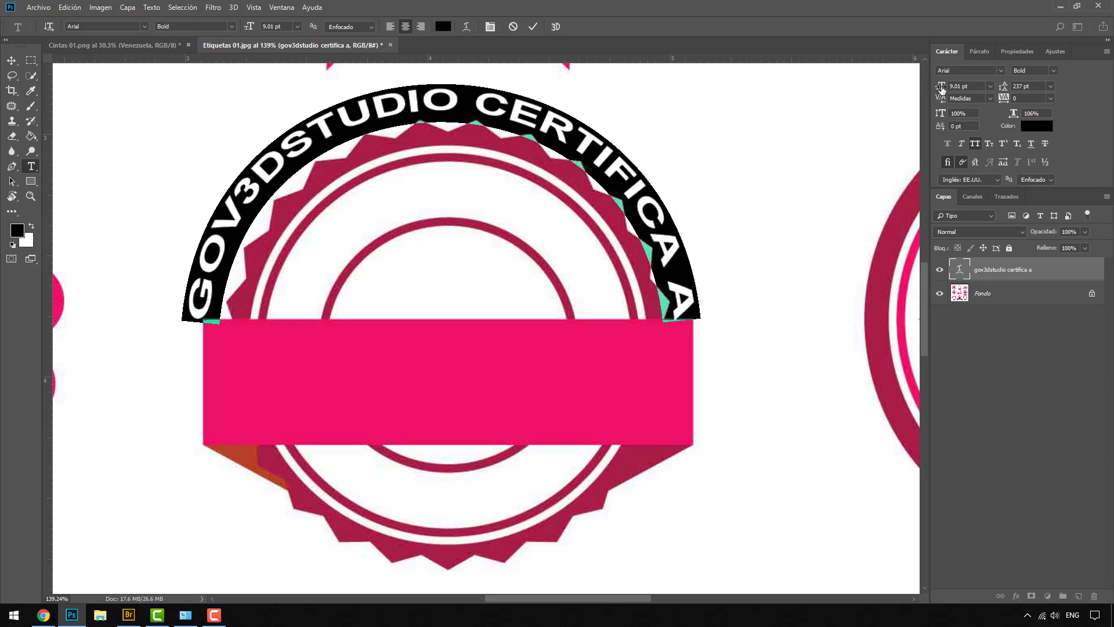
# Shrink the arched text to 6.01 pt and nudge it slightly right
pyautogui.moveTo(941, 88)
pyautogui.mouseDown()
pyautogui.moveTo(910, 88)
pyautogui.moveTo(941, 90)
pyautogui.mouseUp()
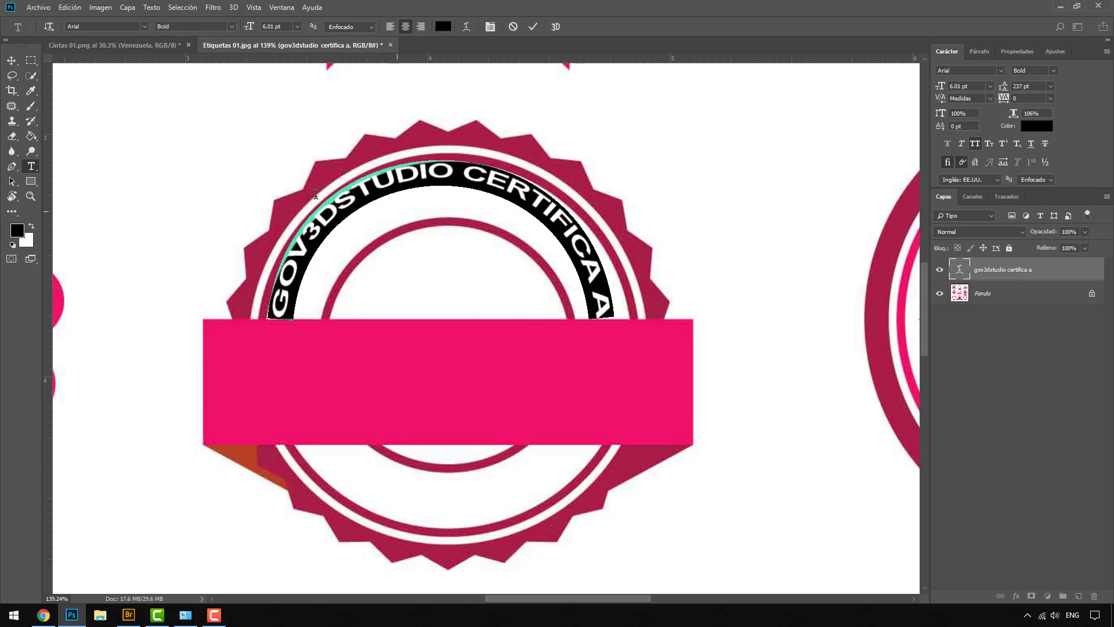
pyautogui.click(16, 58)
pyautogui.moveTo(575, 243); pyautogui.dragTo(584, 243)
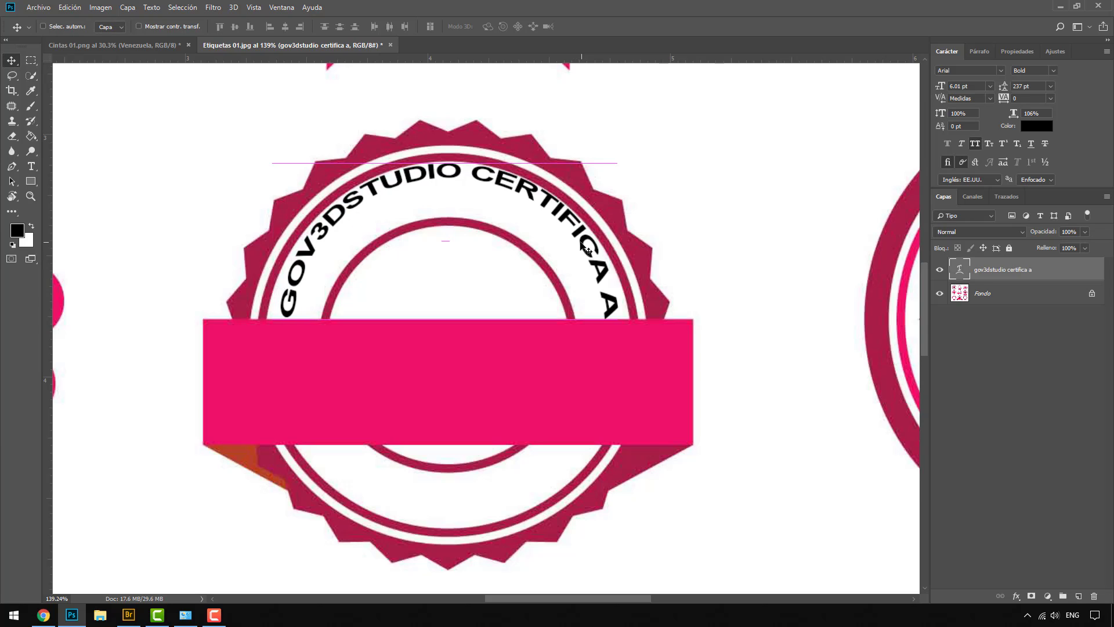
# Shrink the arched text to 5.01 pt and ease its Arco bend to +87
pyautogui.doubleClick(959, 271)
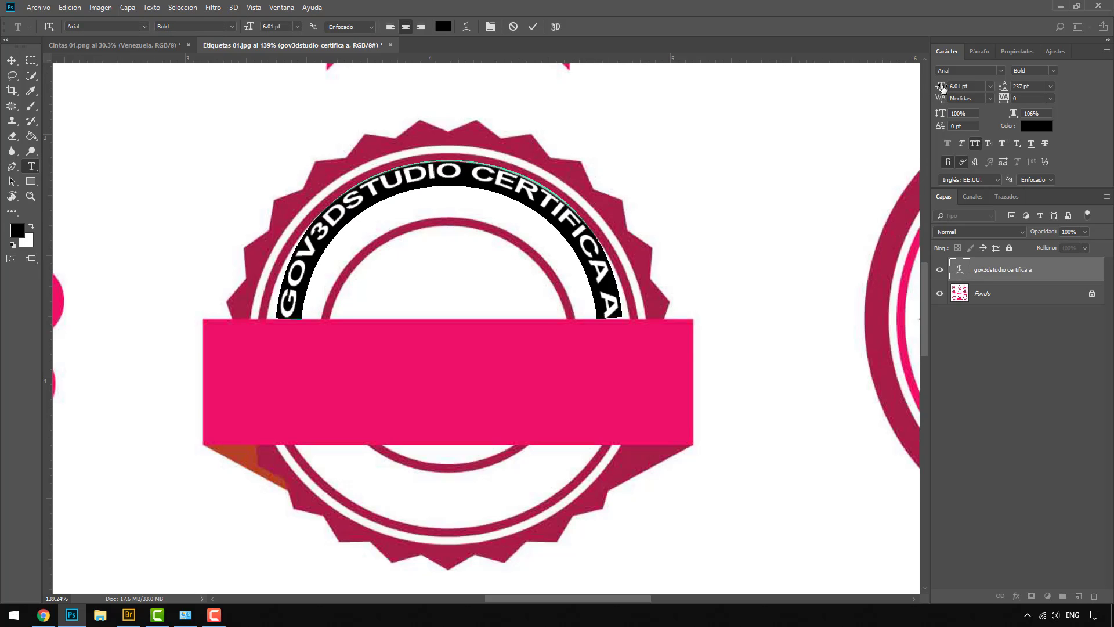
pyautogui.moveTo(943, 88); pyautogui.dragTo(942, 87)
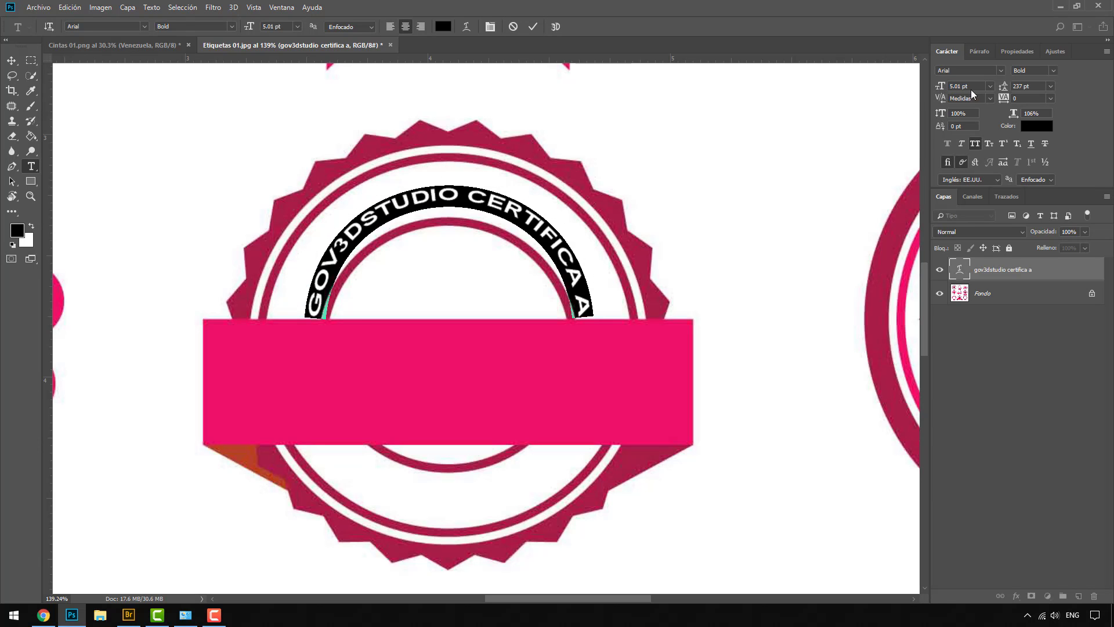
pyautogui.click(469, 27)
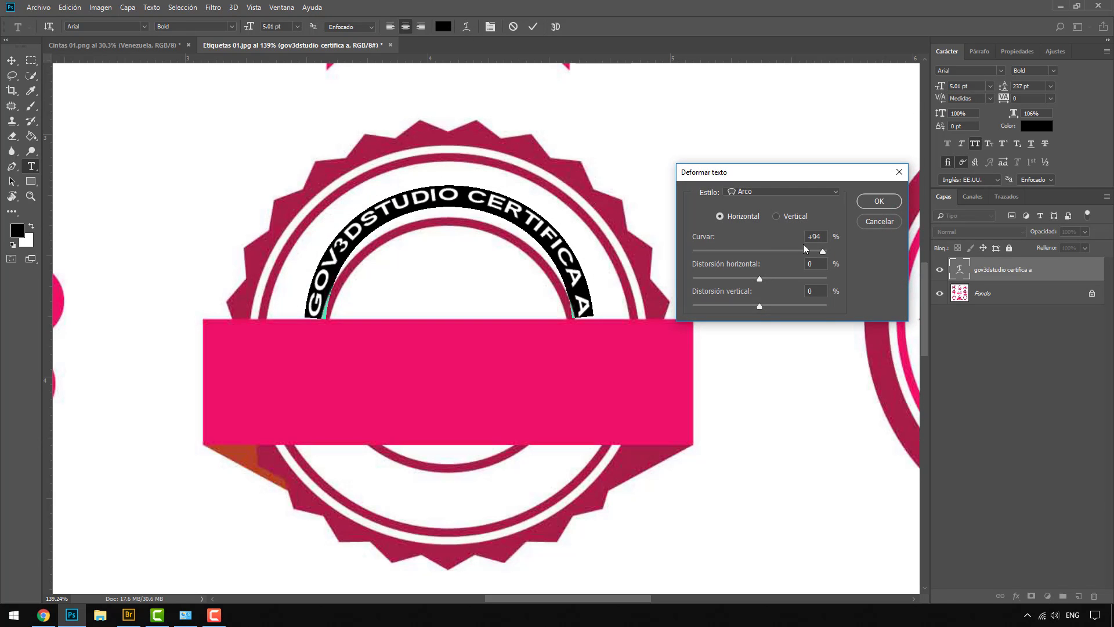
pyautogui.moveTo(823, 252); pyautogui.dragTo(818, 250)
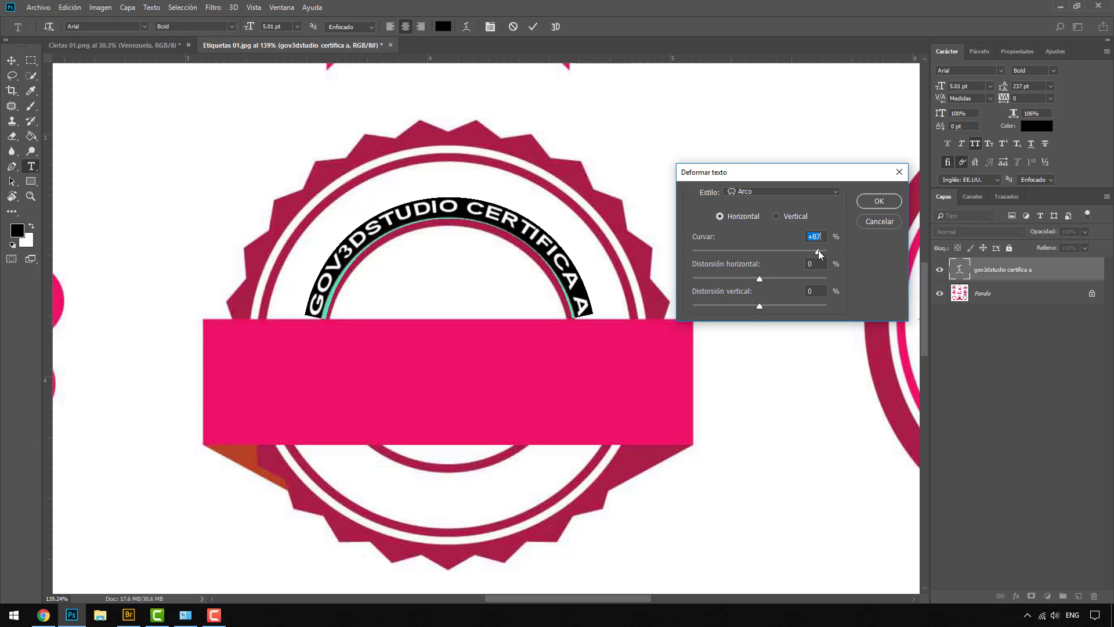
pyautogui.click(868, 202)
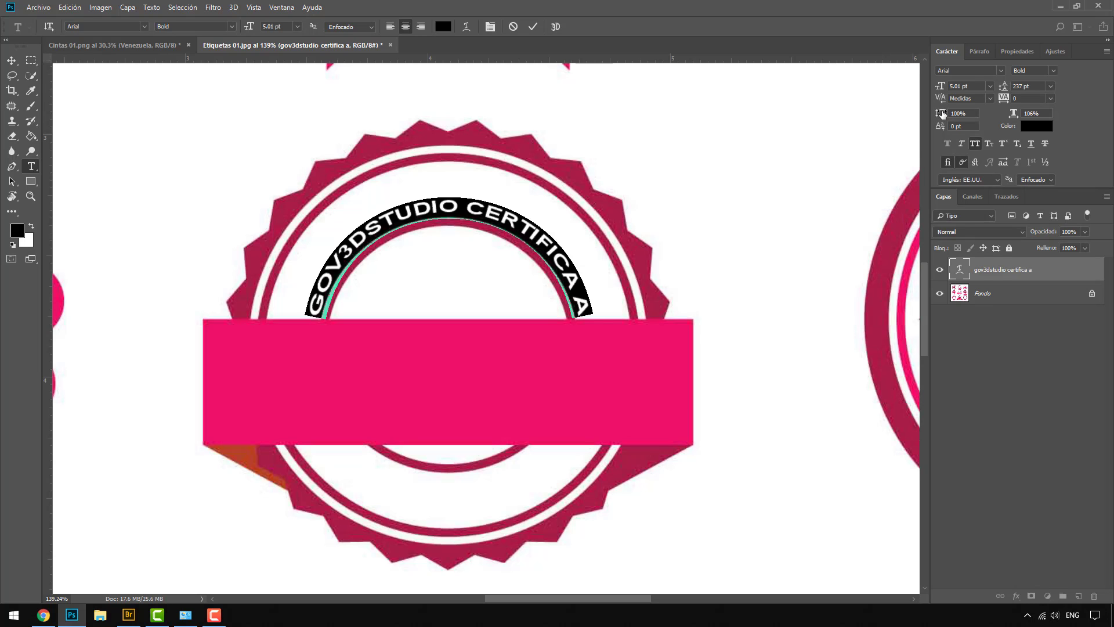
# Stretch the letters taller with wider spacing and commit the text
pyautogui.moveTo(942, 114); pyautogui.dragTo(1005, 100)
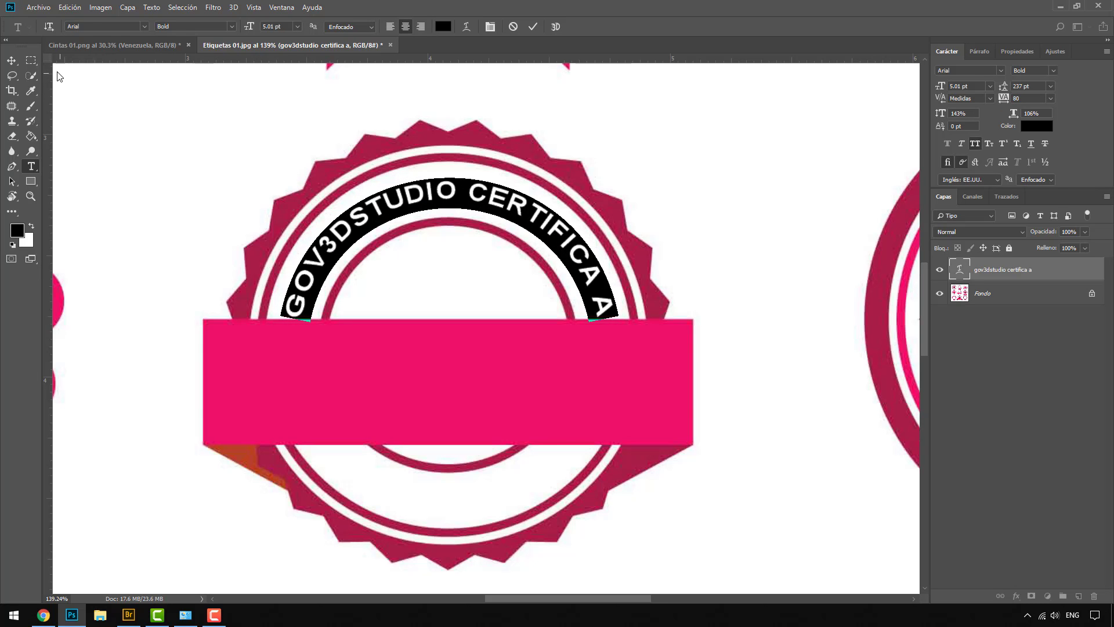
pyautogui.click(11, 61)
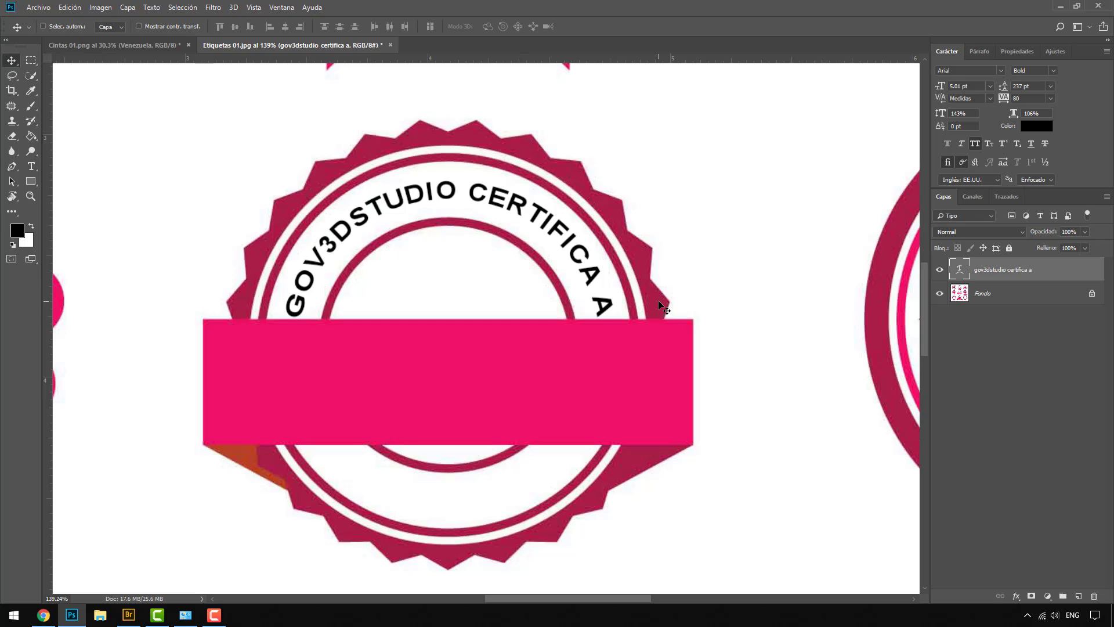
pyautogui.scroll(-1, 470, 204)
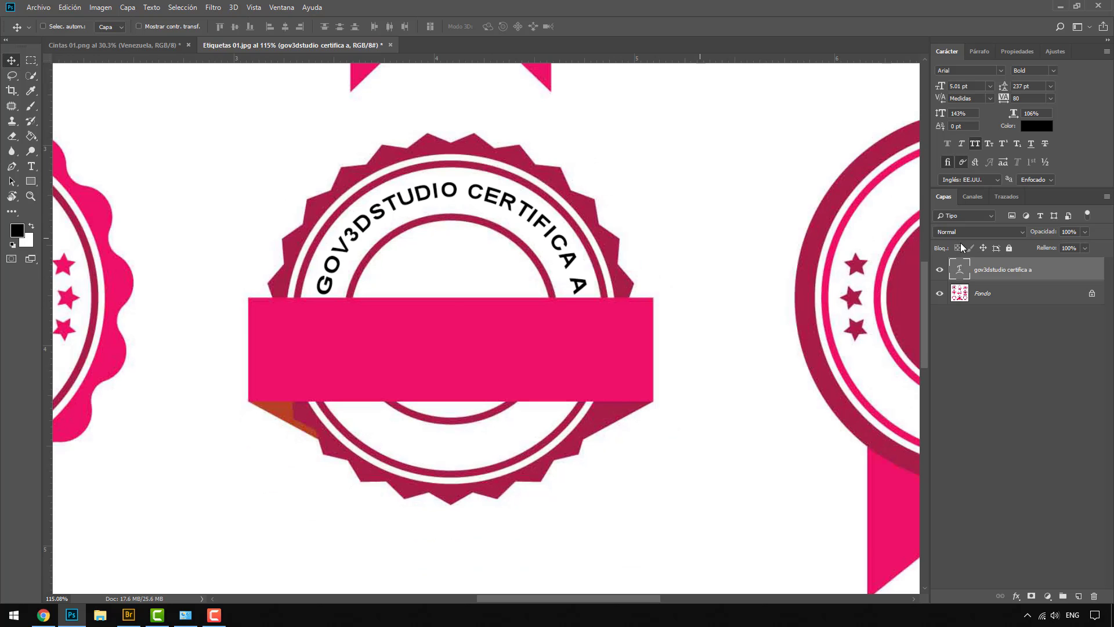
pyautogui.hotkey('ctrl', 'j')
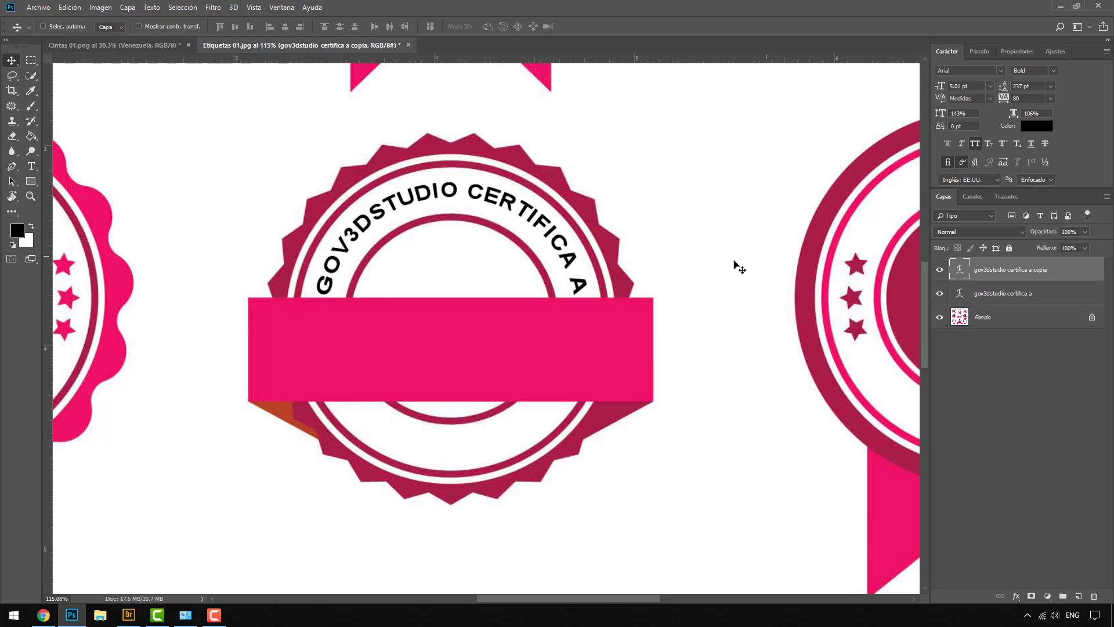
pyautogui.moveTo(517, 220); pyautogui.dragTo(518, 475)
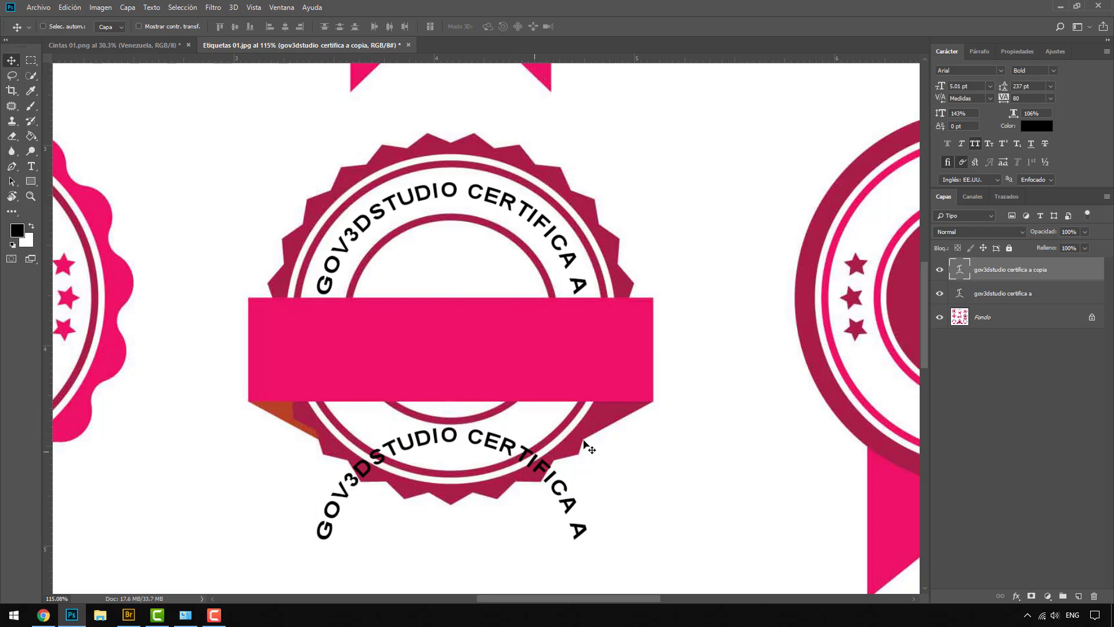
pyautogui.doubleClick(961, 268)
pyautogui.write('www')
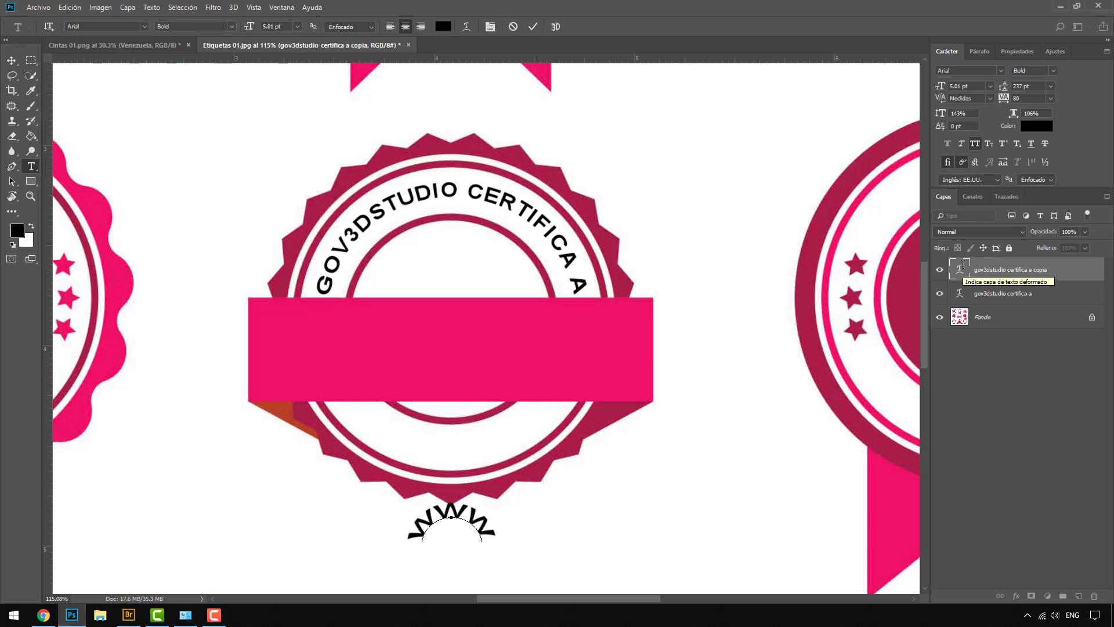
pyautogui.write('.gov3dstud')
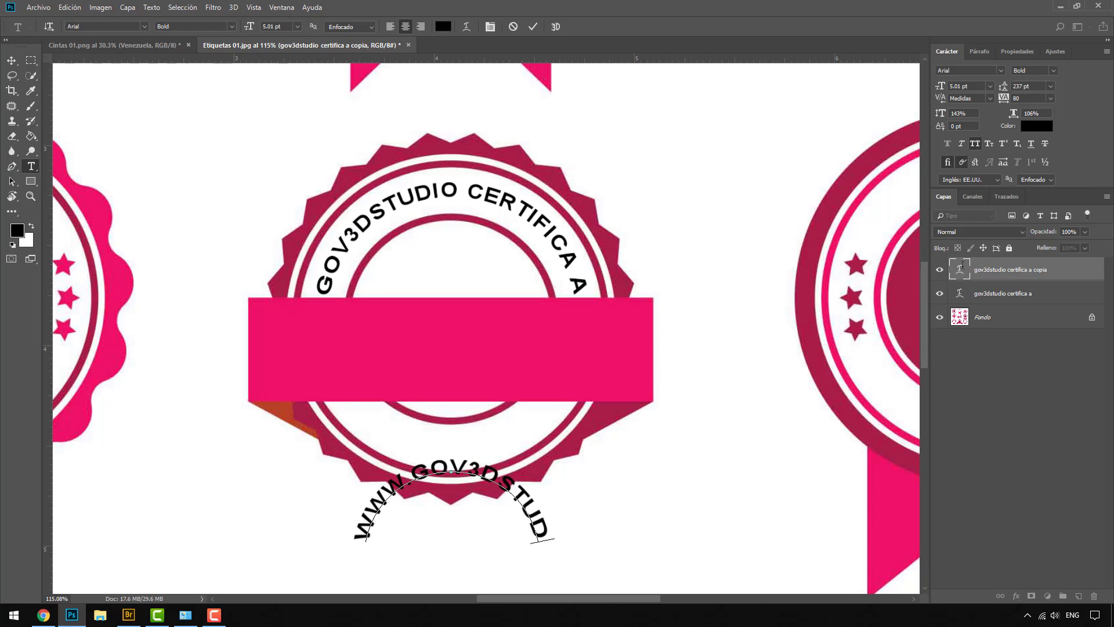
pyautogui.write('io.com')
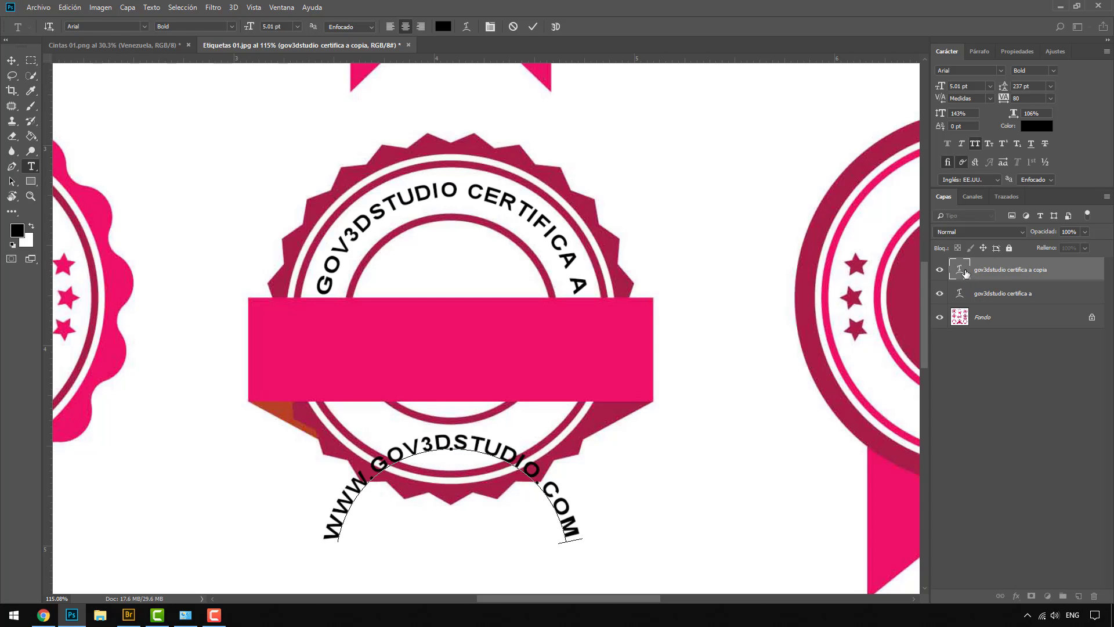
# Turn off All Caps and bend the web address downward with a -66 Arco warp
pyautogui.doubleClick(964, 267)
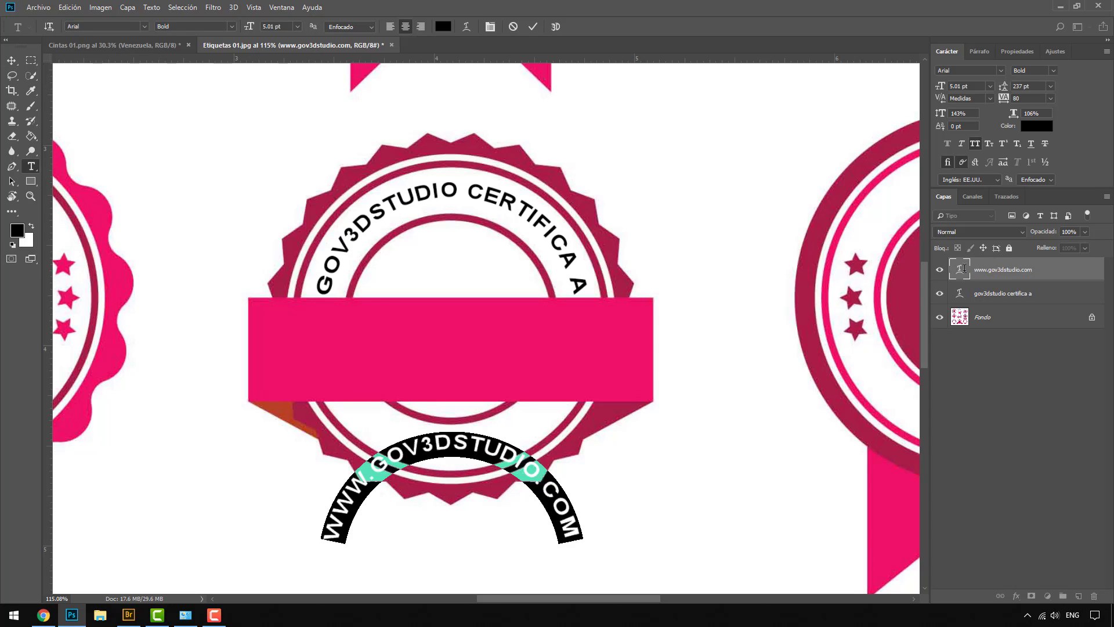
pyautogui.click(972, 143)
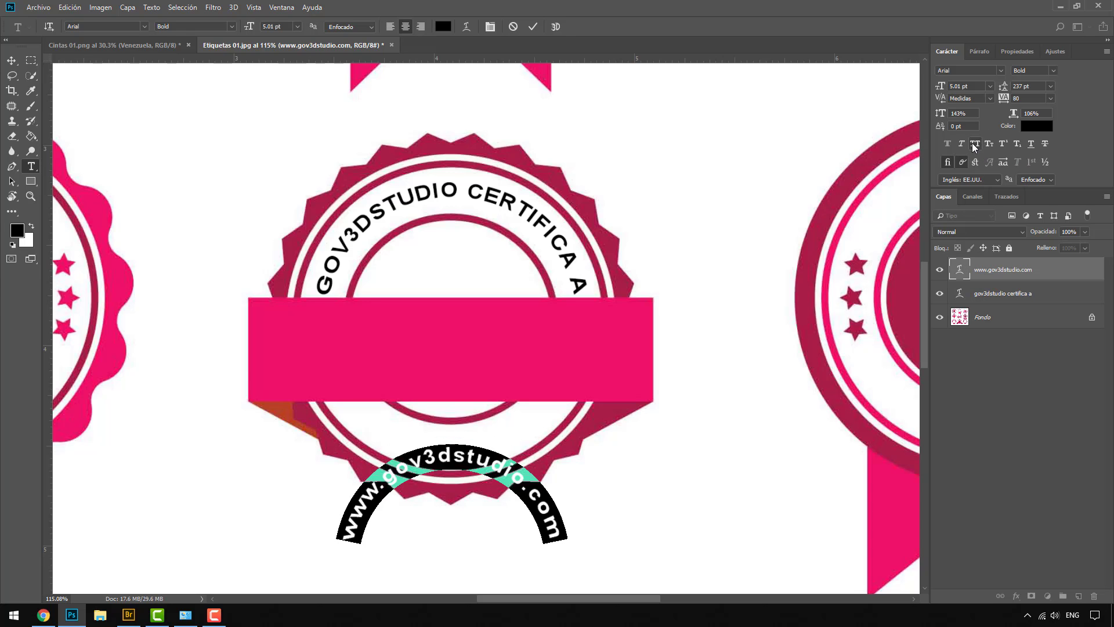
pyautogui.click(466, 26)
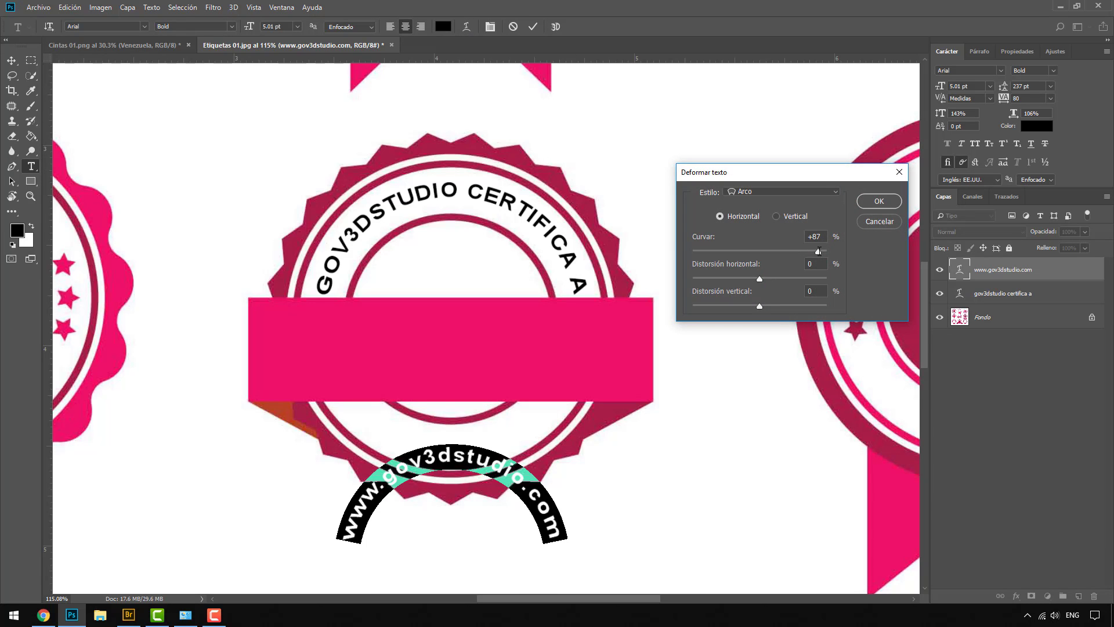
pyautogui.moveTo(817, 252); pyautogui.dragTo(712, 253)
pyautogui.click(870, 202)
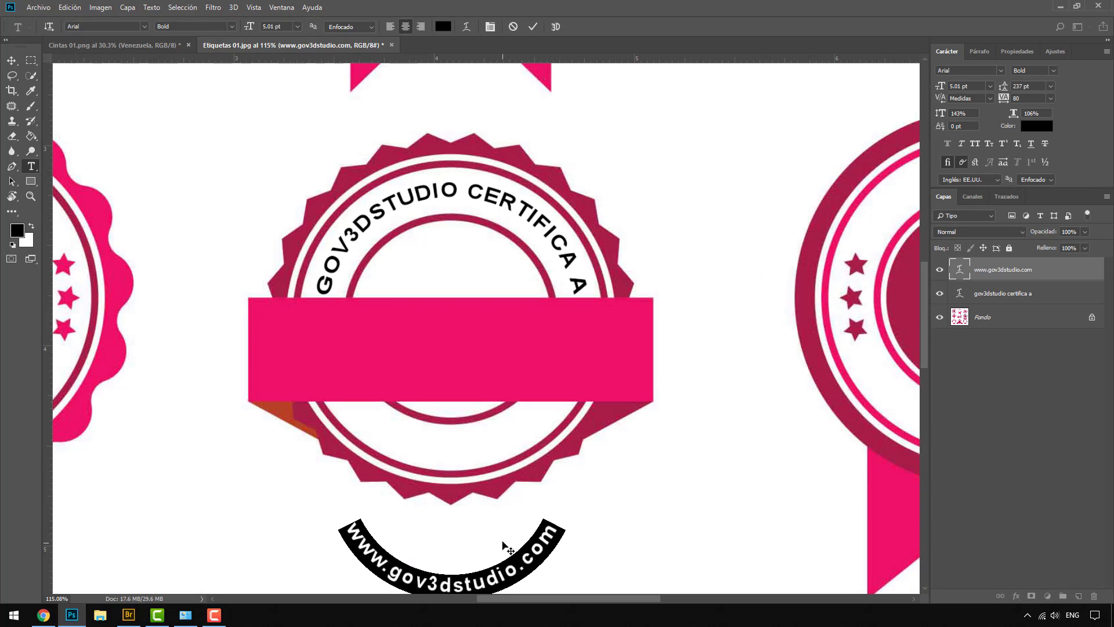
pyautogui.click(11, 60)
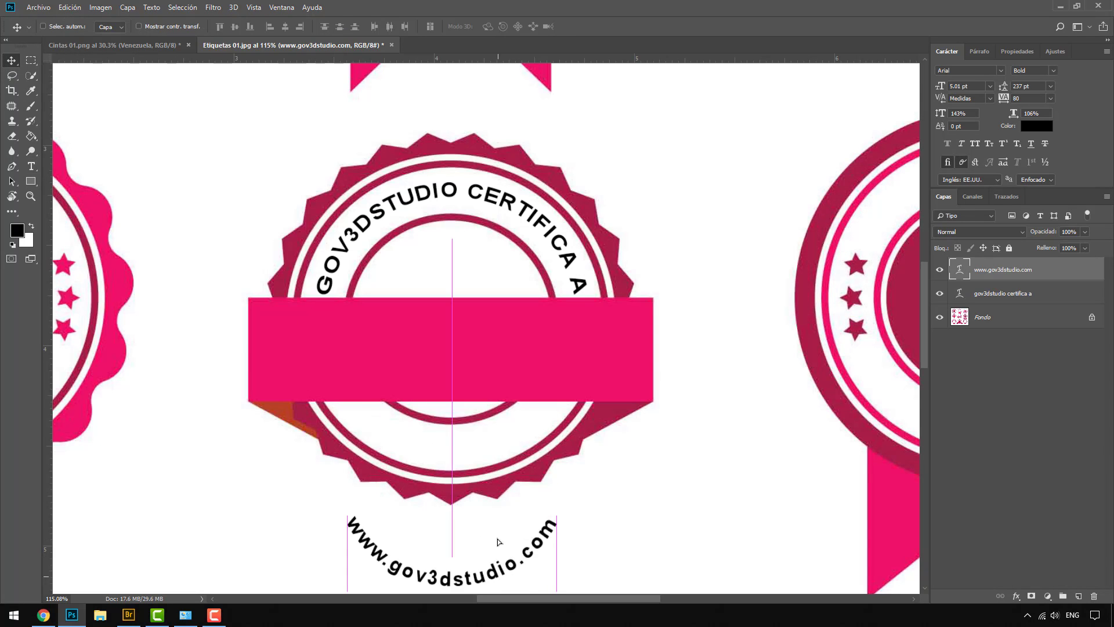
# Move the web address into the lower ring and tighten its tracking to -40
pyautogui.moveTo(497, 539); pyautogui.dragTo(493, 443)
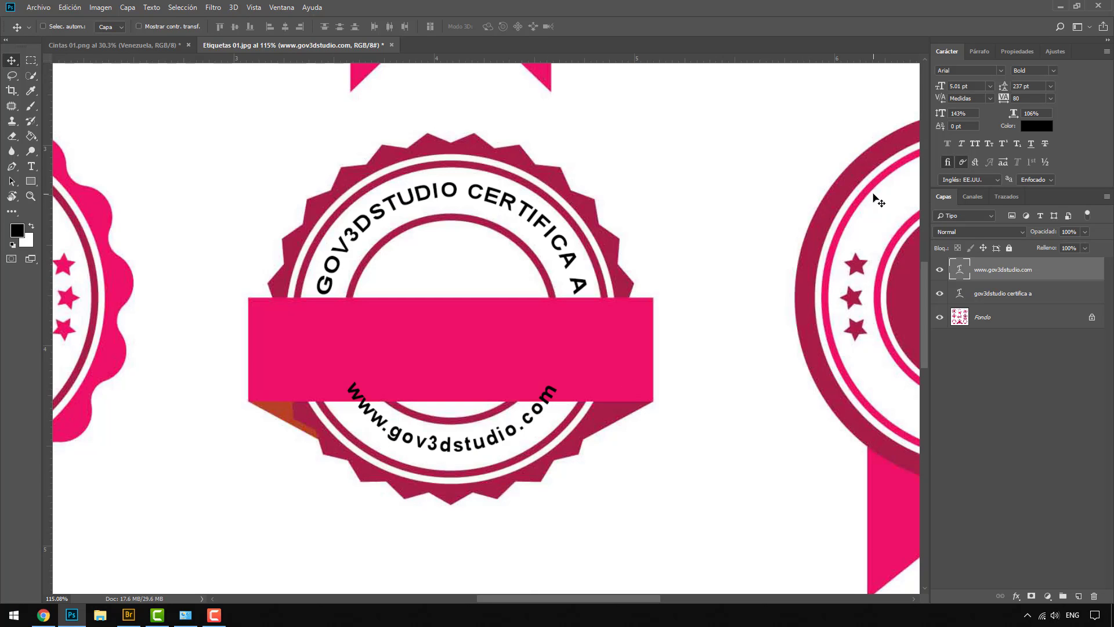
pyautogui.doubleClick(960, 270)
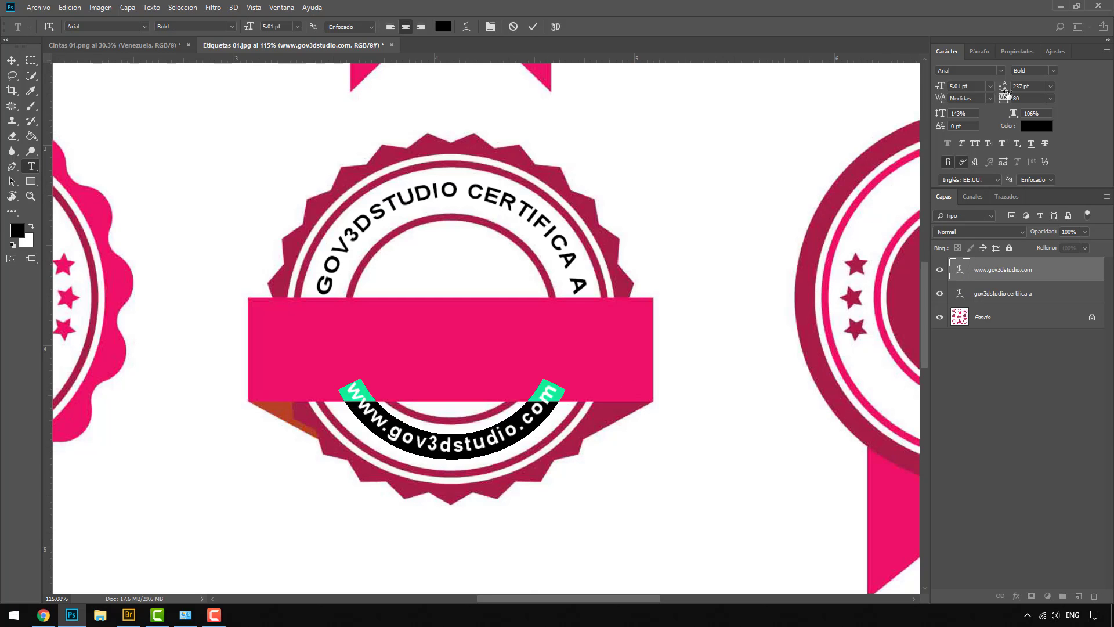
pyautogui.moveTo(1003, 102); pyautogui.dragTo(944, 88)
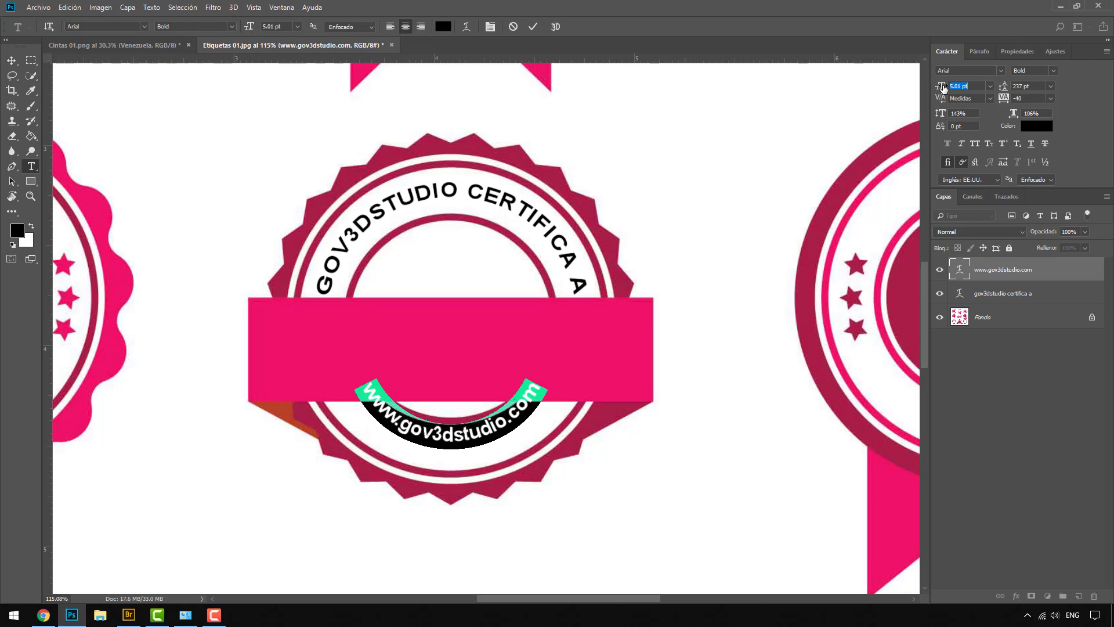
# Ease the web address bend to about -52 and nudge it slightly lower
pyautogui.click(465, 27)
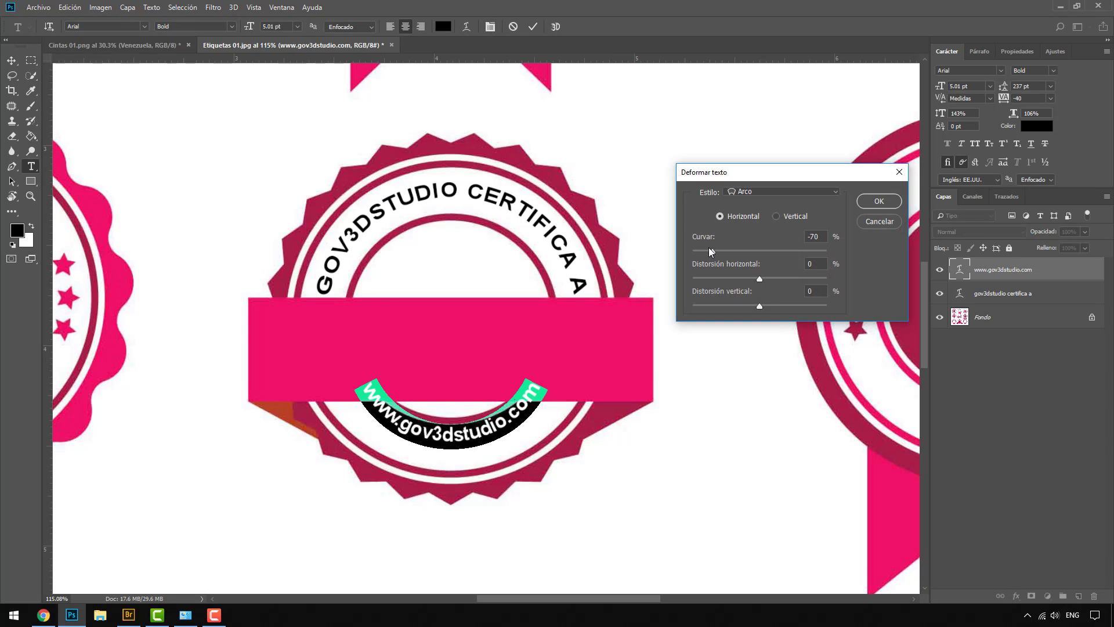
pyautogui.moveTo(716, 252); pyautogui.dragTo(725, 253)
pyautogui.click(879, 201)
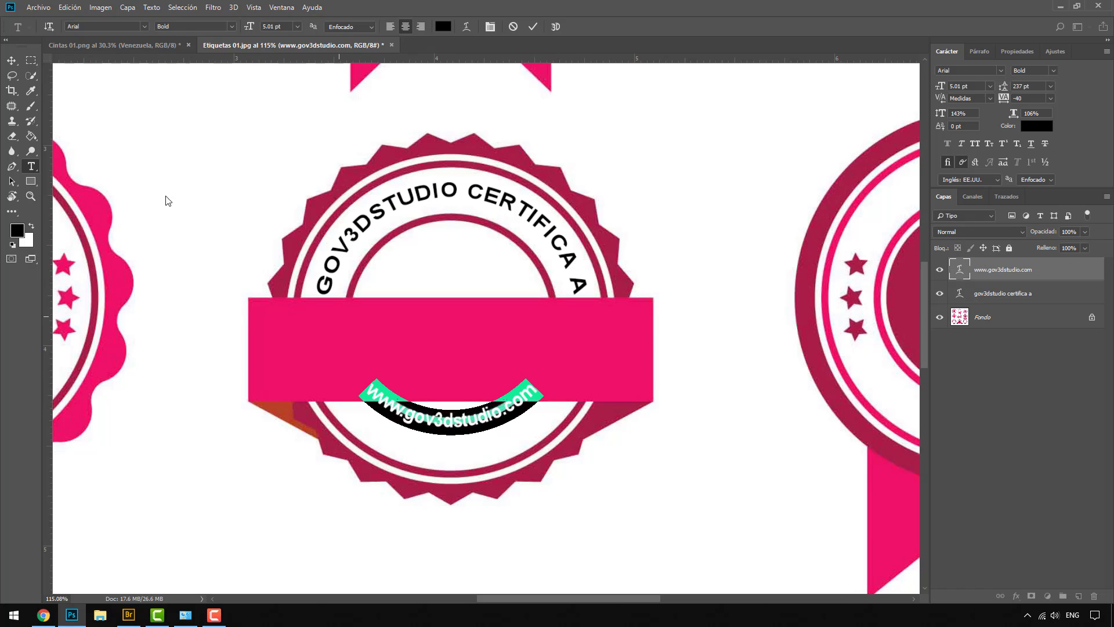
pyautogui.click(11, 63)
pyautogui.moveTo(447, 426); pyautogui.dragTo(447, 451)
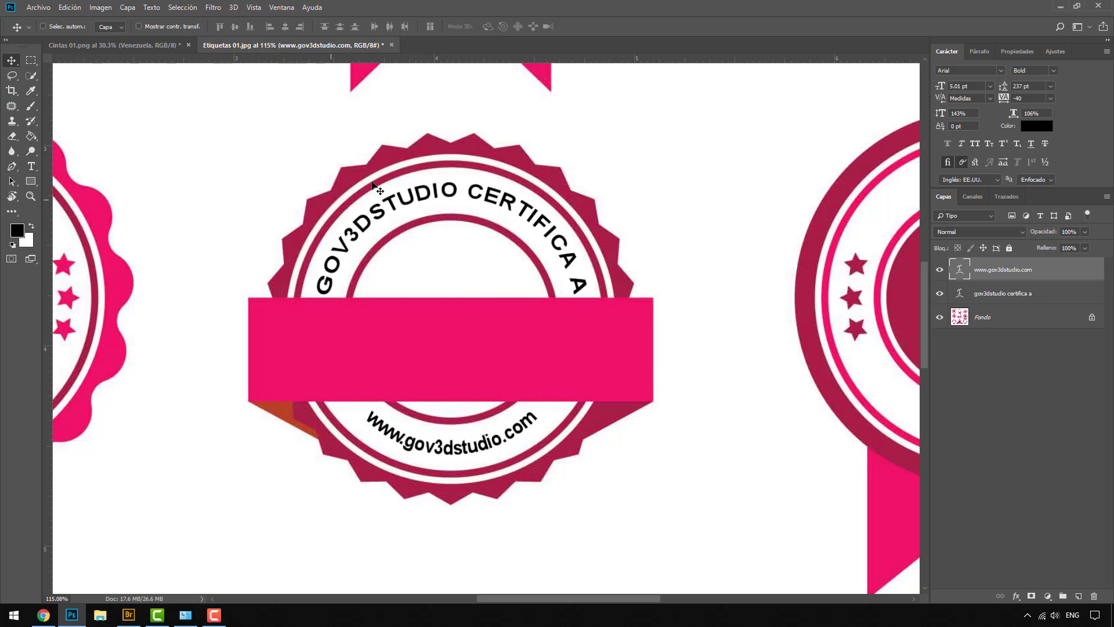
pyautogui.click(32, 166)
pyautogui.click(374, 346)
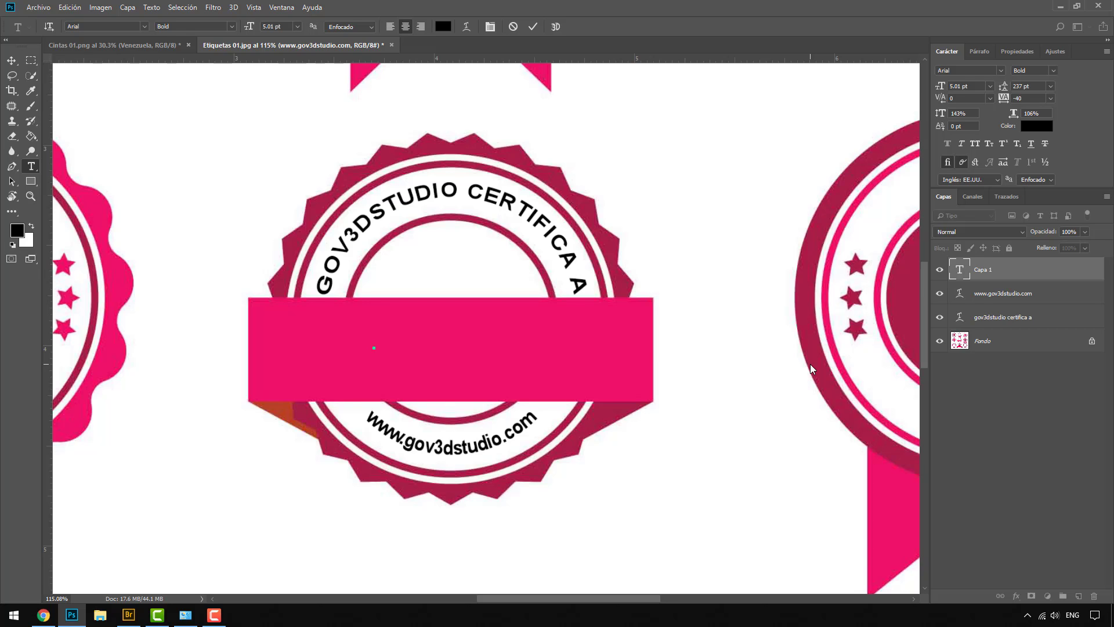
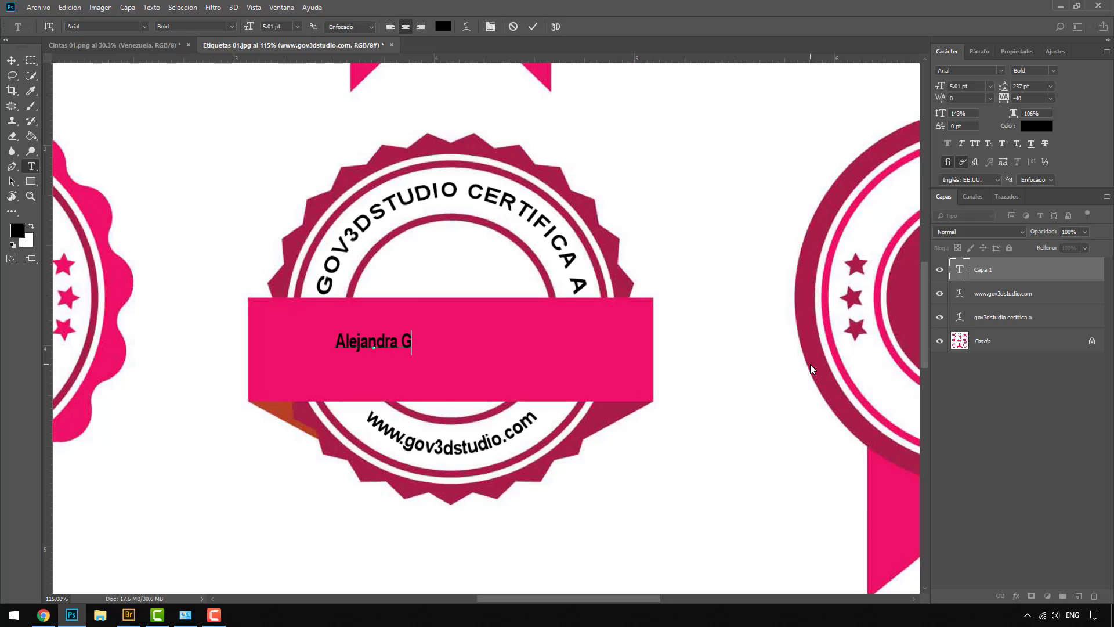
pyautogui.click(11, 59)
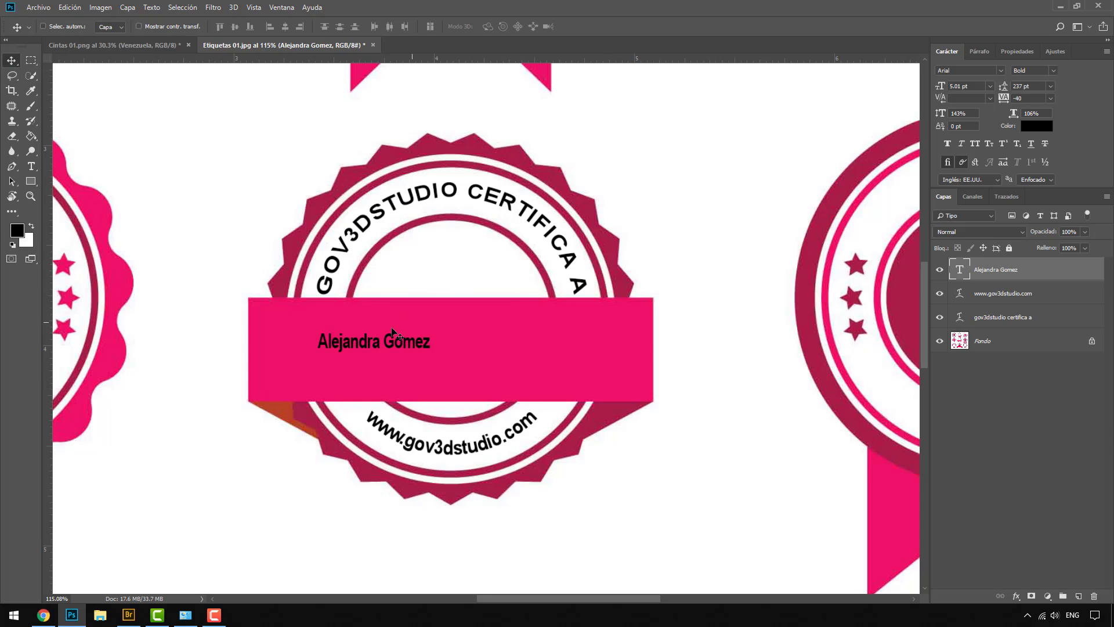
pyautogui.click(1037, 127)
pyautogui.write('ffffff')
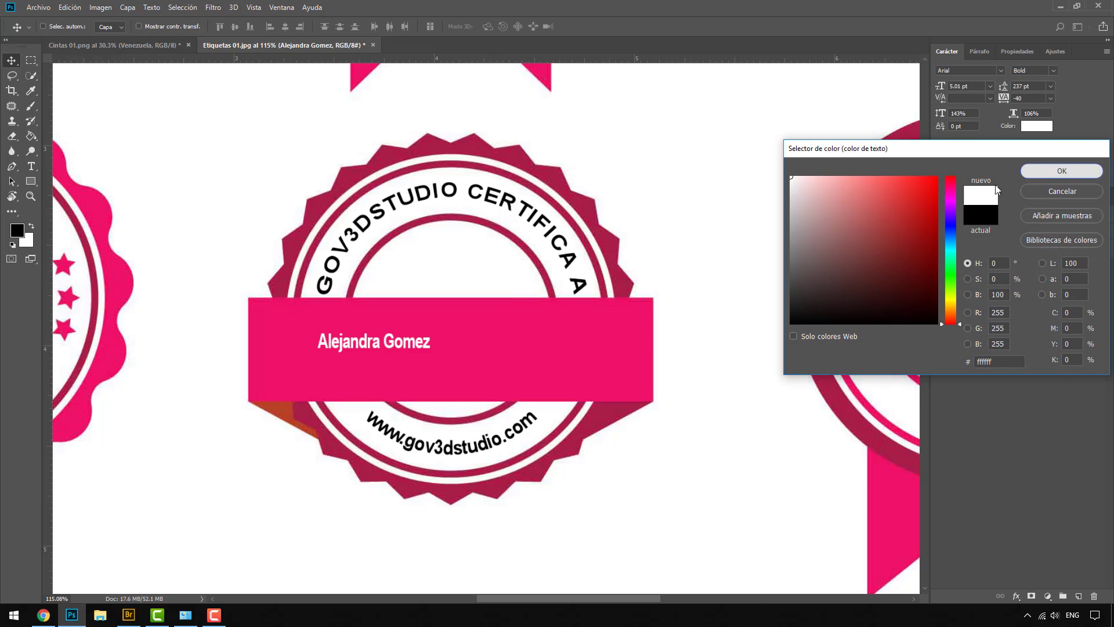
pyautogui.press('Return')
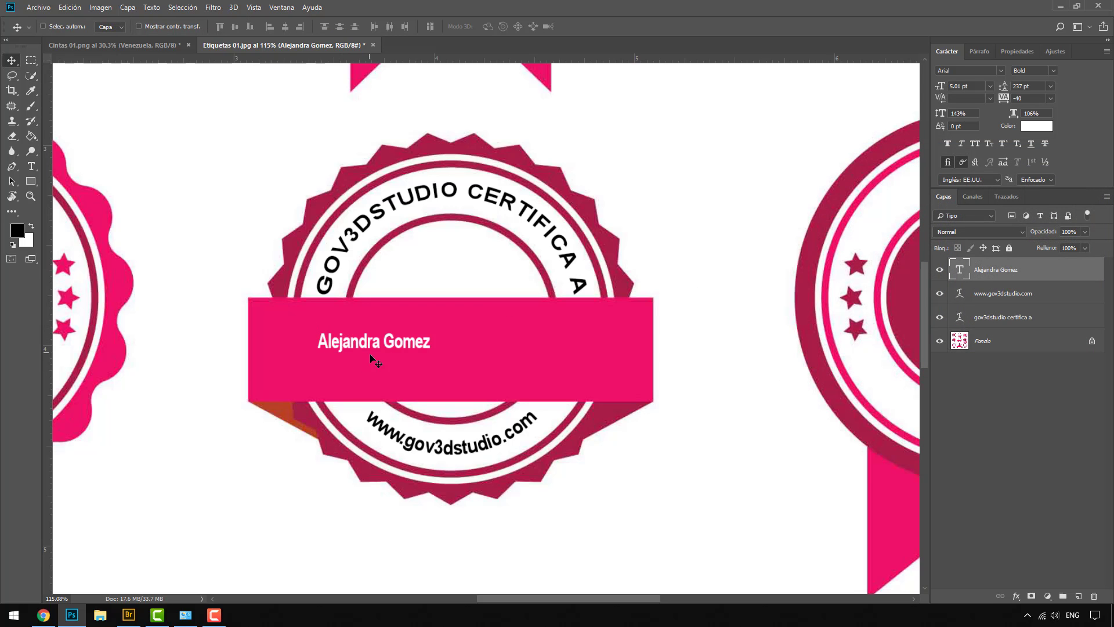
pyautogui.moveTo(332, 344)
pyautogui.mouseDown()
pyautogui.moveTo(308, 365)
pyautogui.moveTo(325, 353)
pyautogui.mouseUp()
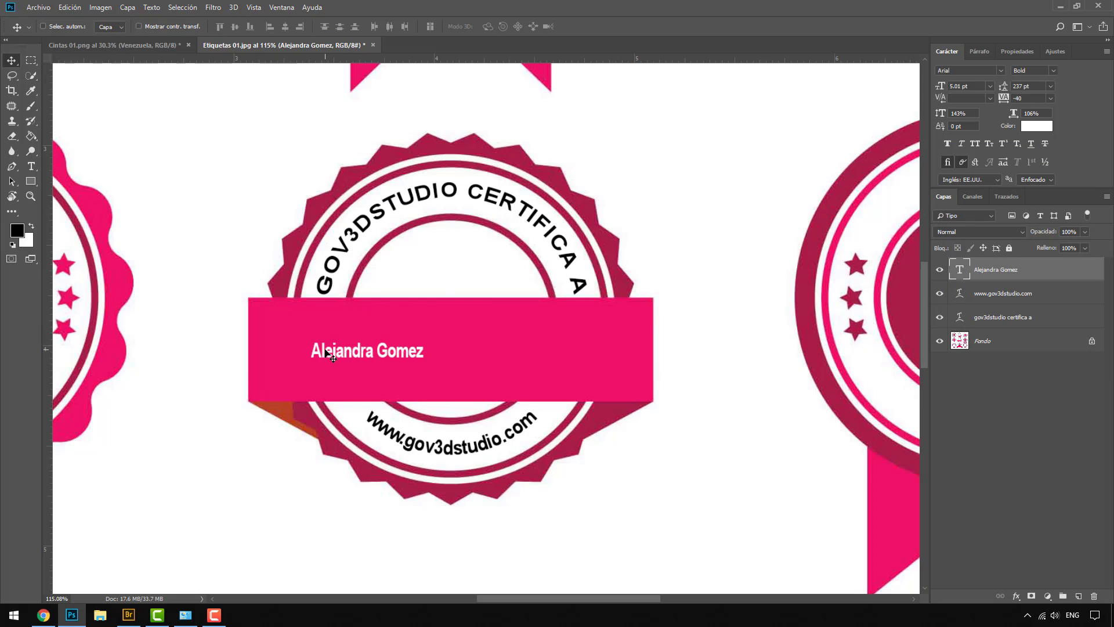
pyautogui.press('Delete')
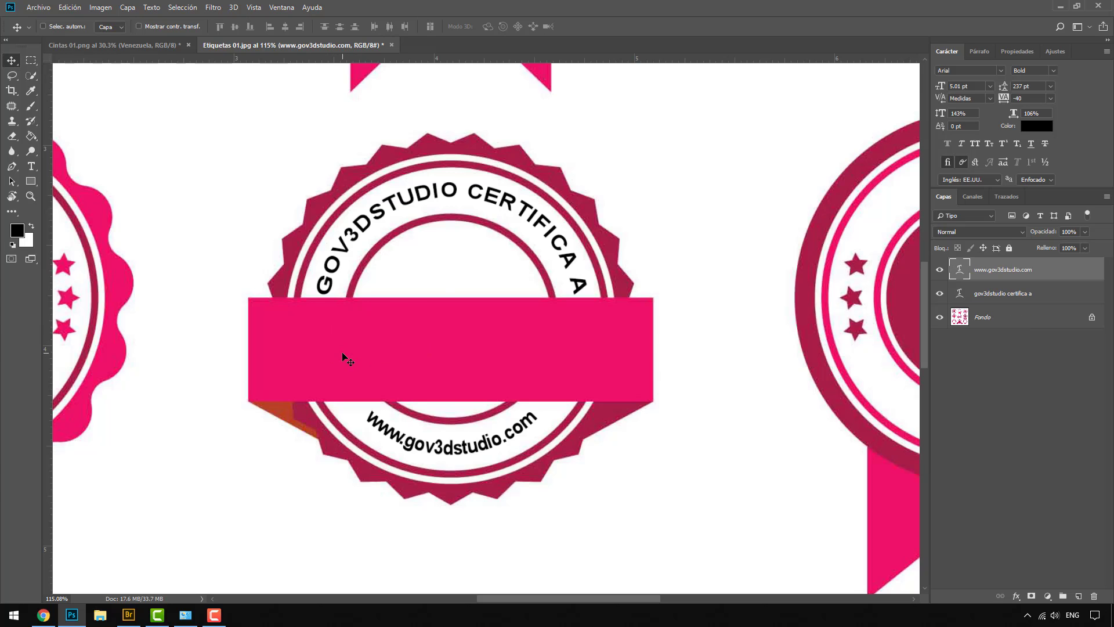
# Draw a text box across the pink banner and type the person's name
pyautogui.click(31, 166)
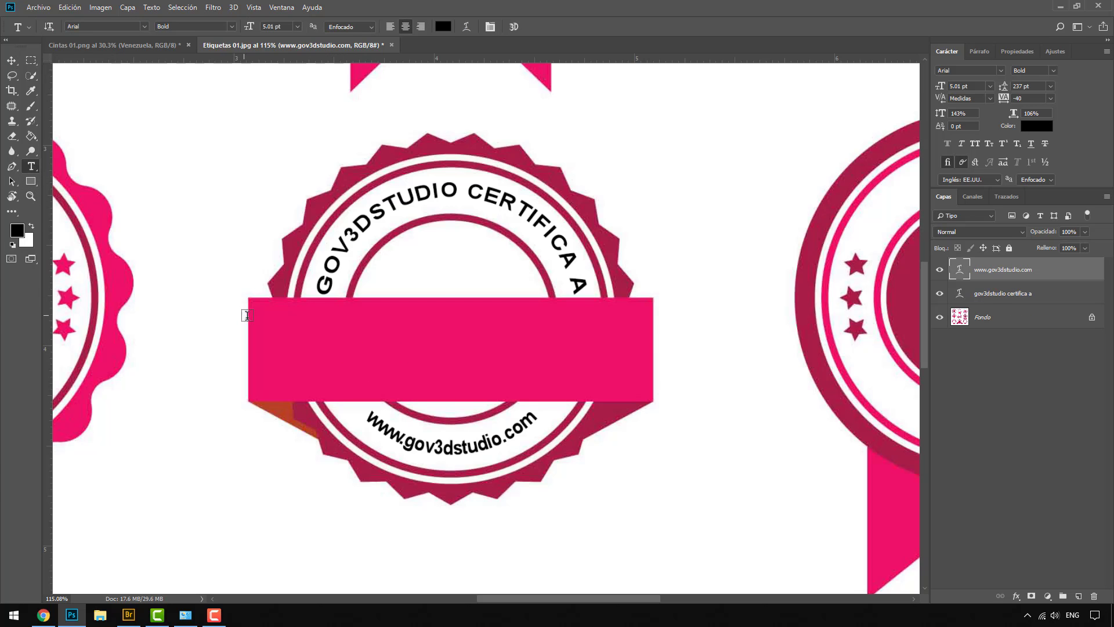
pyautogui.moveTo(260, 311); pyautogui.dragTo(643, 391)
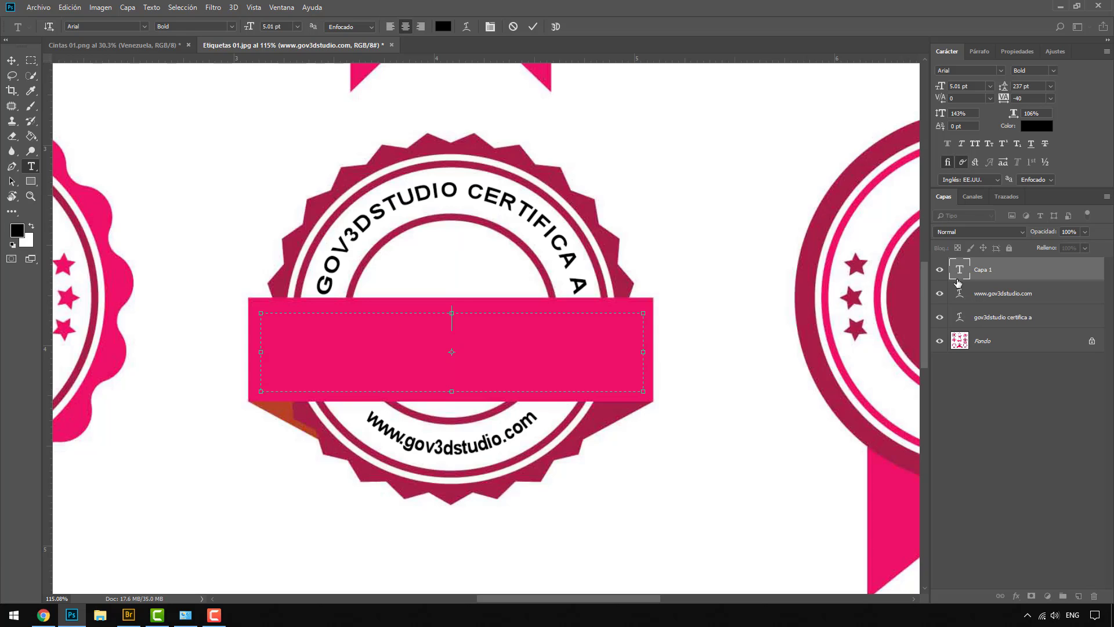
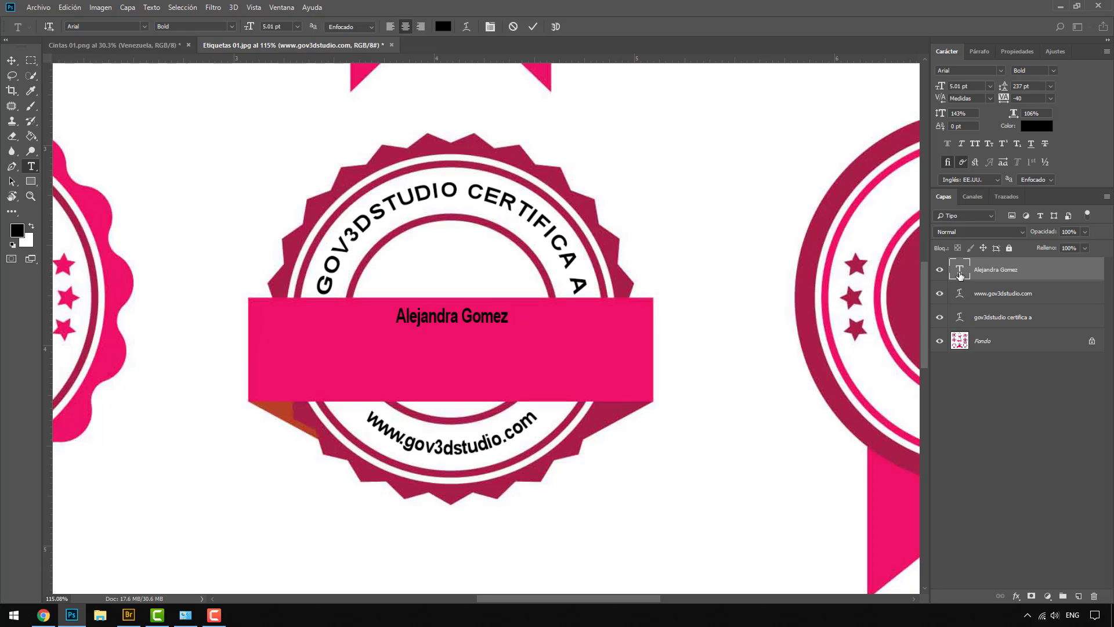
# Make the name text white (ffffff) and enlarge it to 17.01 pt
pyautogui.doubleClick(958, 279)
pyautogui.click(1028, 124)
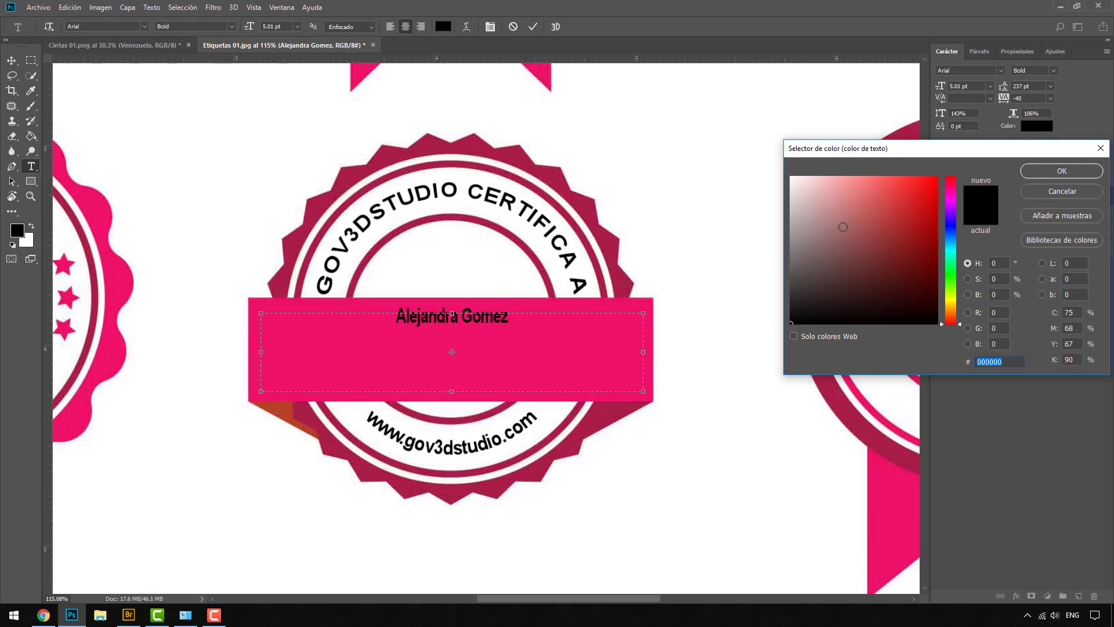
pyautogui.write('ffffff')
pyautogui.click(1037, 170)
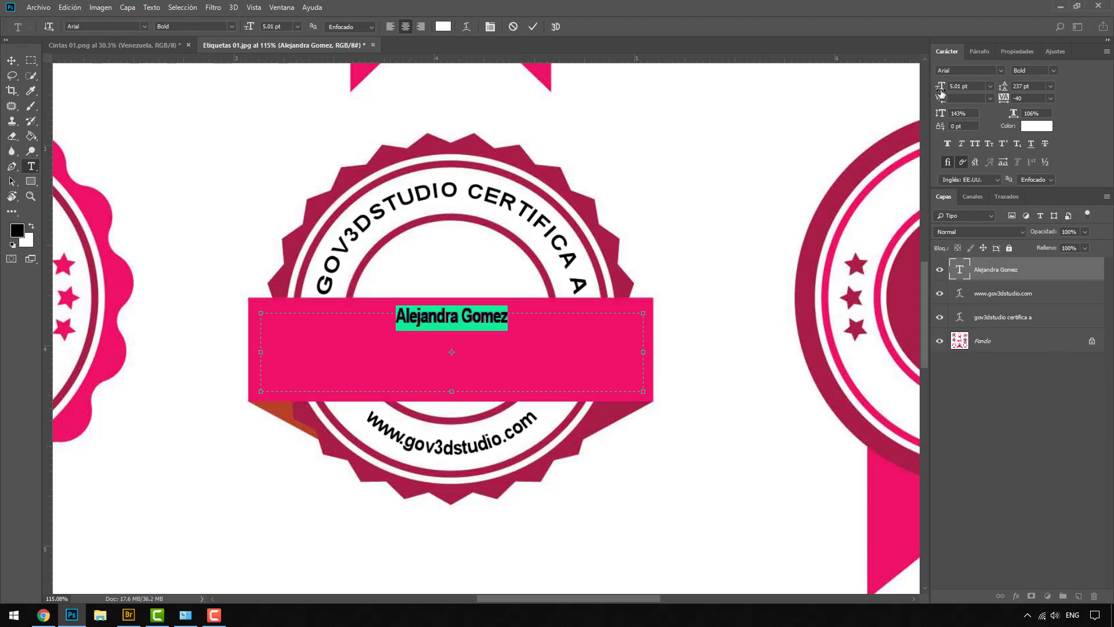
pyautogui.moveTo(939, 87); pyautogui.dragTo(948, 90)
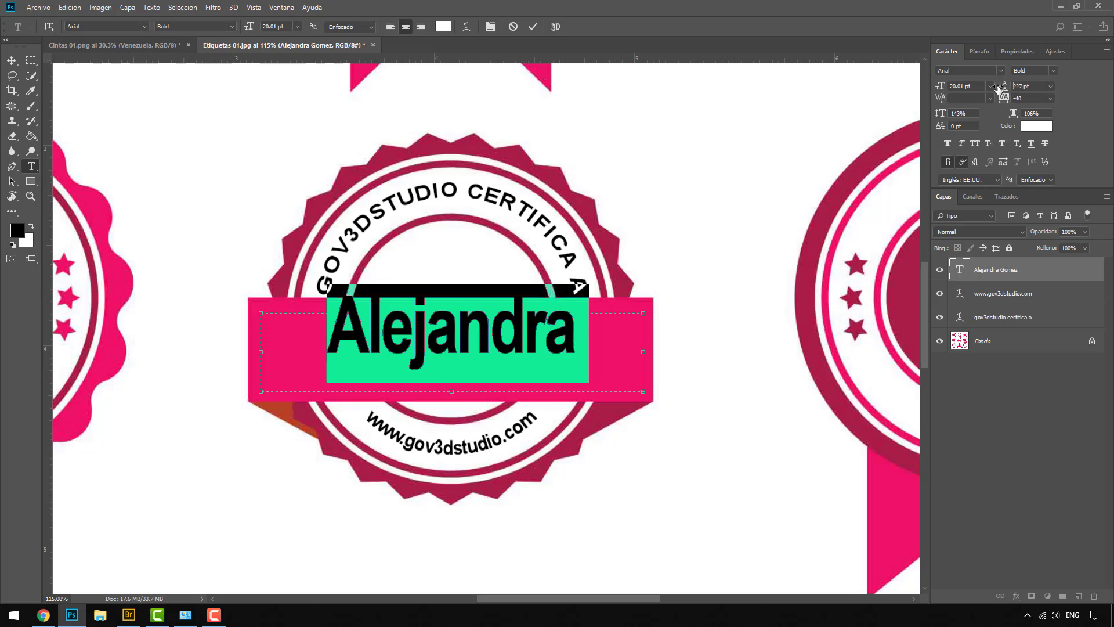
# Tighten line spacing to 12.01 pt, shrink the name to 16.01 pt, and centre it in the banner
pyautogui.moveTo(1004, 86); pyautogui.dragTo(1000, 86)
pyautogui.click(1051, 87)
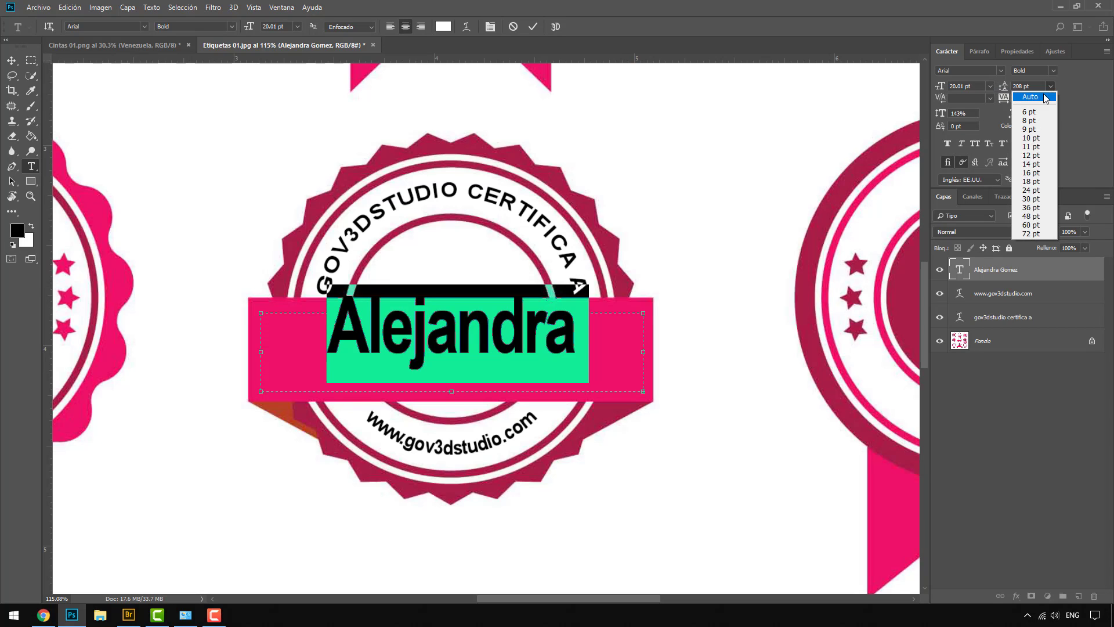
pyautogui.click(1020, 94)
pyautogui.moveTo(1006, 86); pyautogui.dragTo(996, 85)
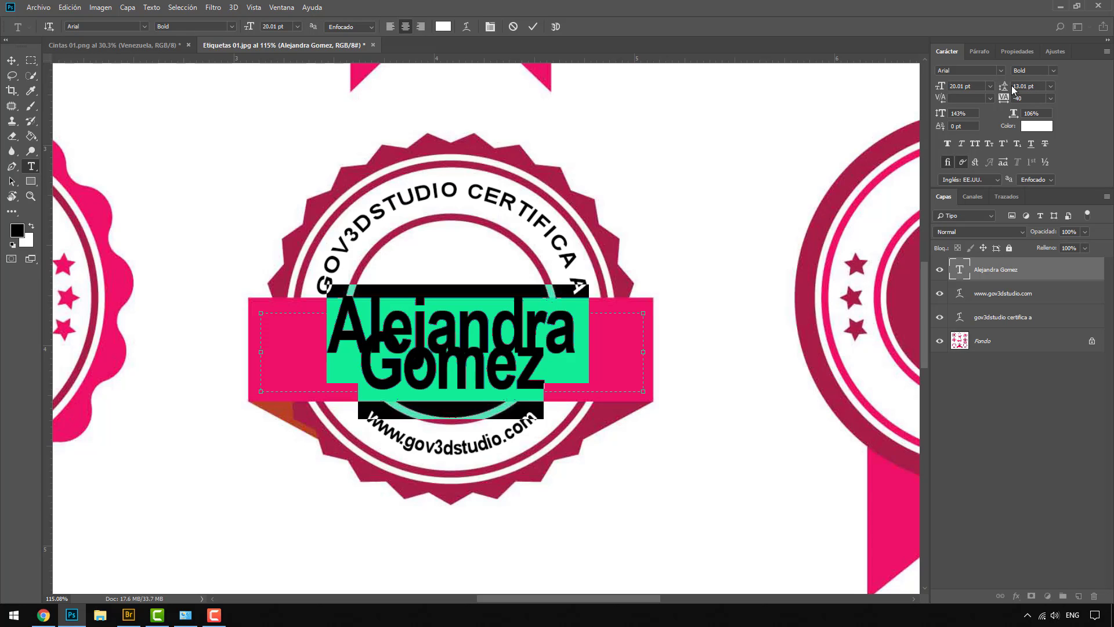
pyautogui.moveTo(941, 88); pyautogui.dragTo(940, 90)
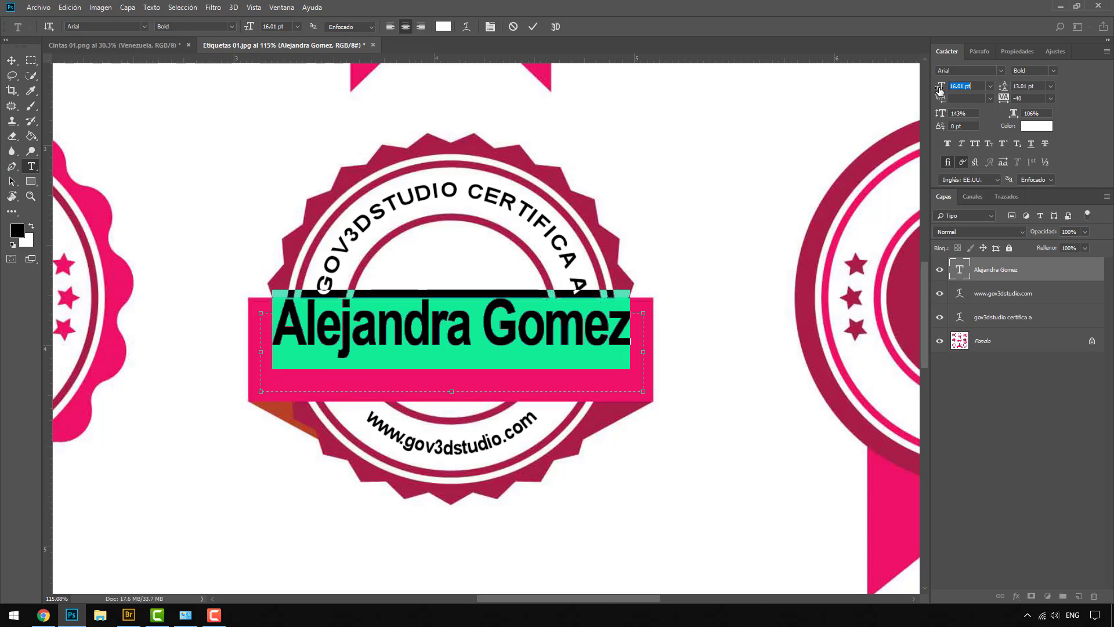
pyautogui.click(11, 61)
pyautogui.moveTo(433, 329); pyautogui.dragTo(432, 354)
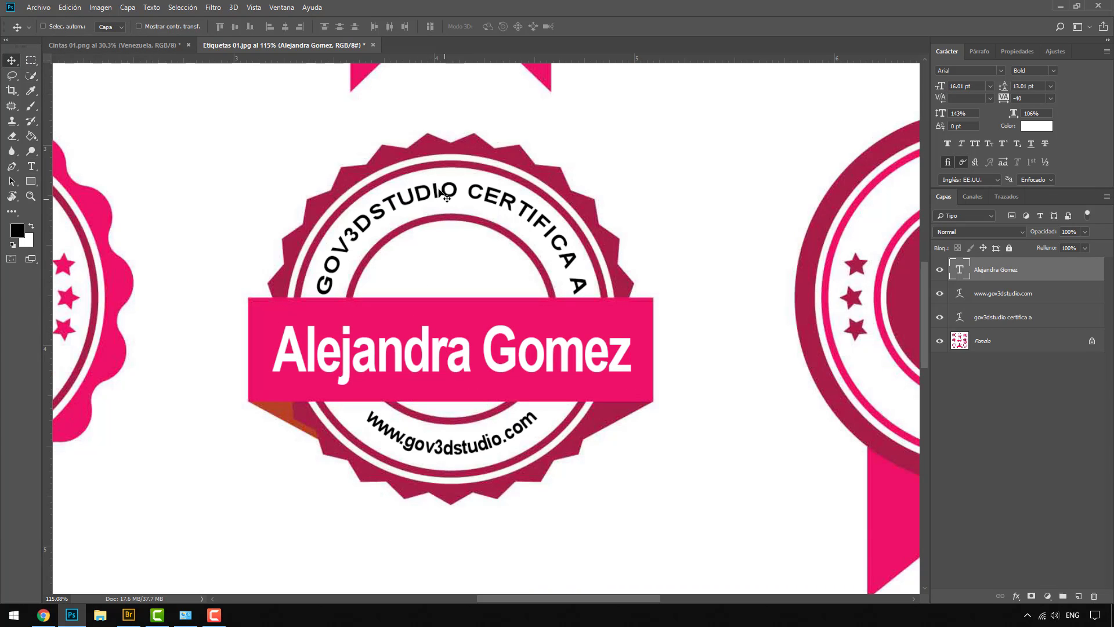
# Put the three text layers into a new group
pyautogui.scroll(-5, 505, 275)
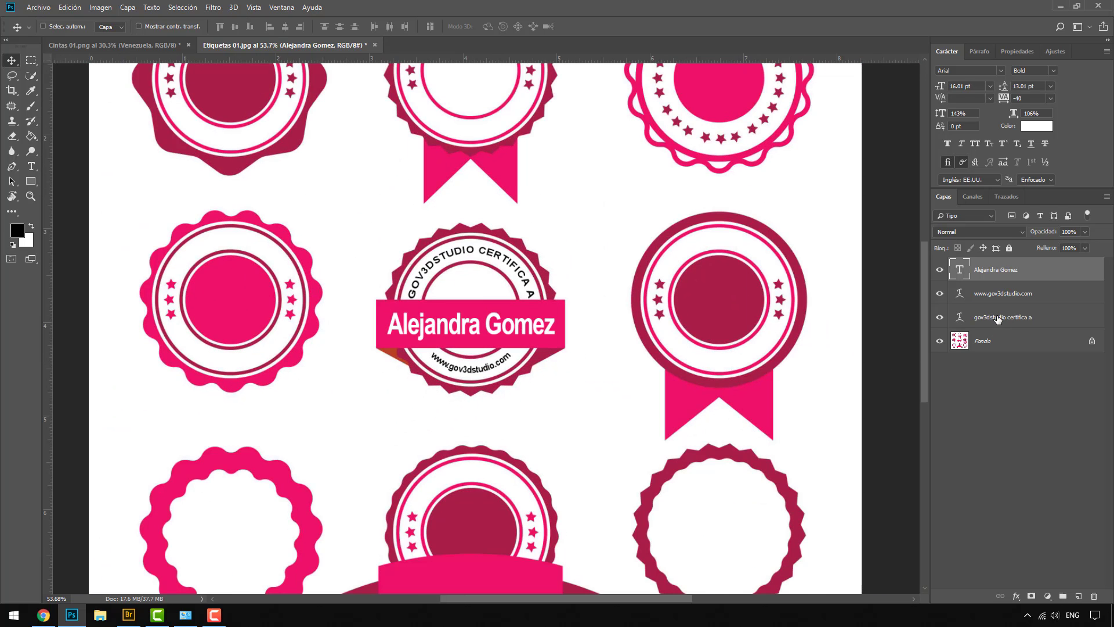
pyautogui.hotkey('ctrl', 'alt', 'a')
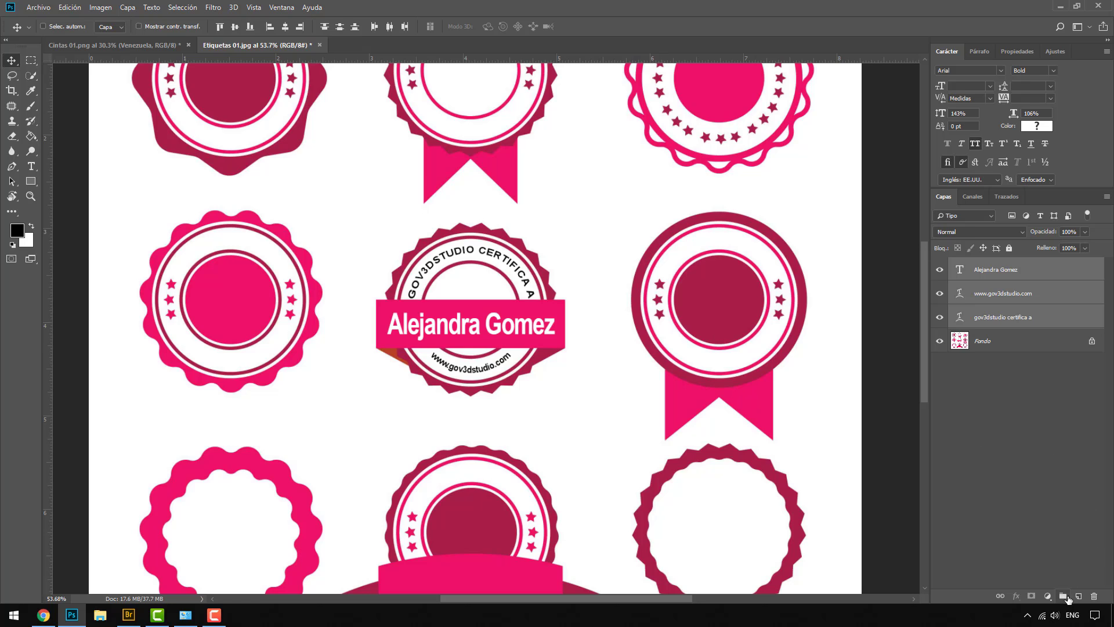
pyautogui.click(1063, 596)
# Draw a text box over the bottom badge's ribbon and type the person's name
pyautogui.scroll(-3, 580, 381)
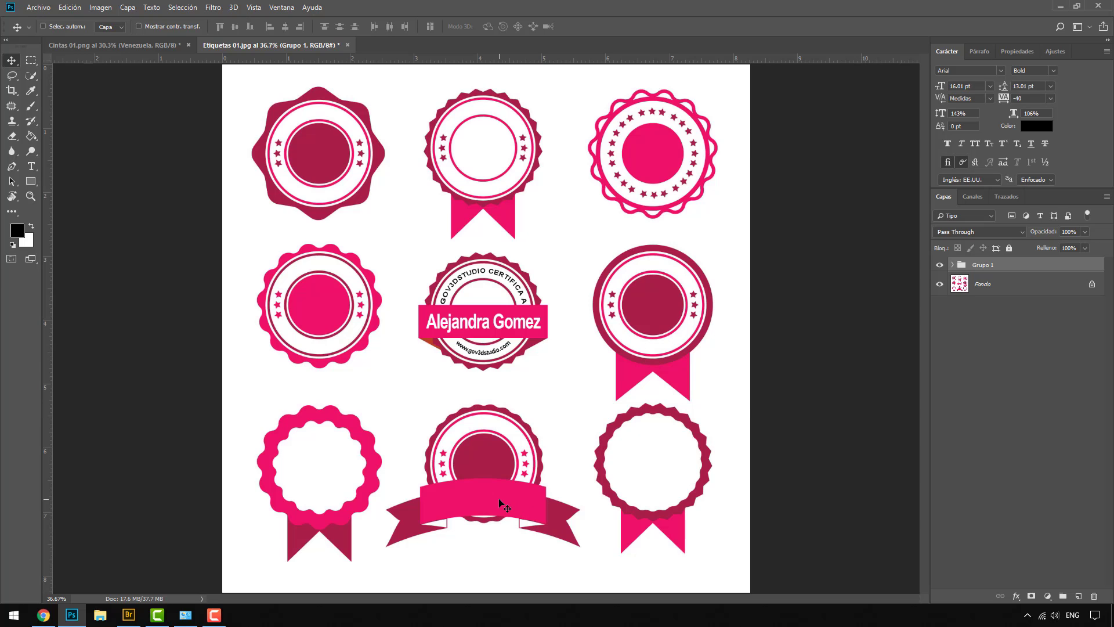
pyautogui.scroll(5, 487, 522)
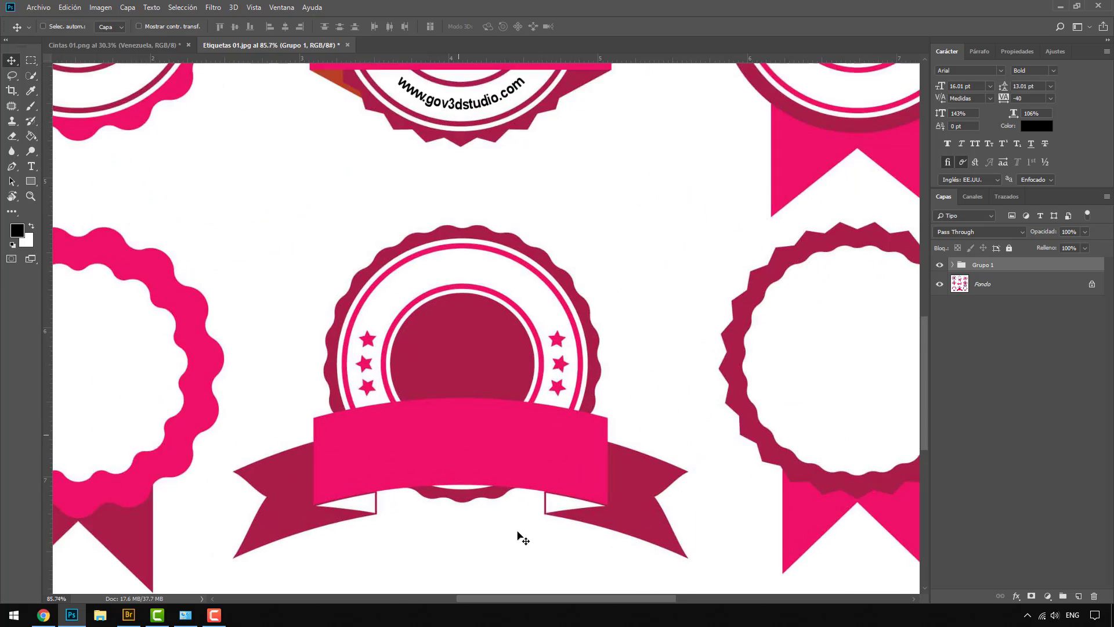
pyautogui.click(32, 165)
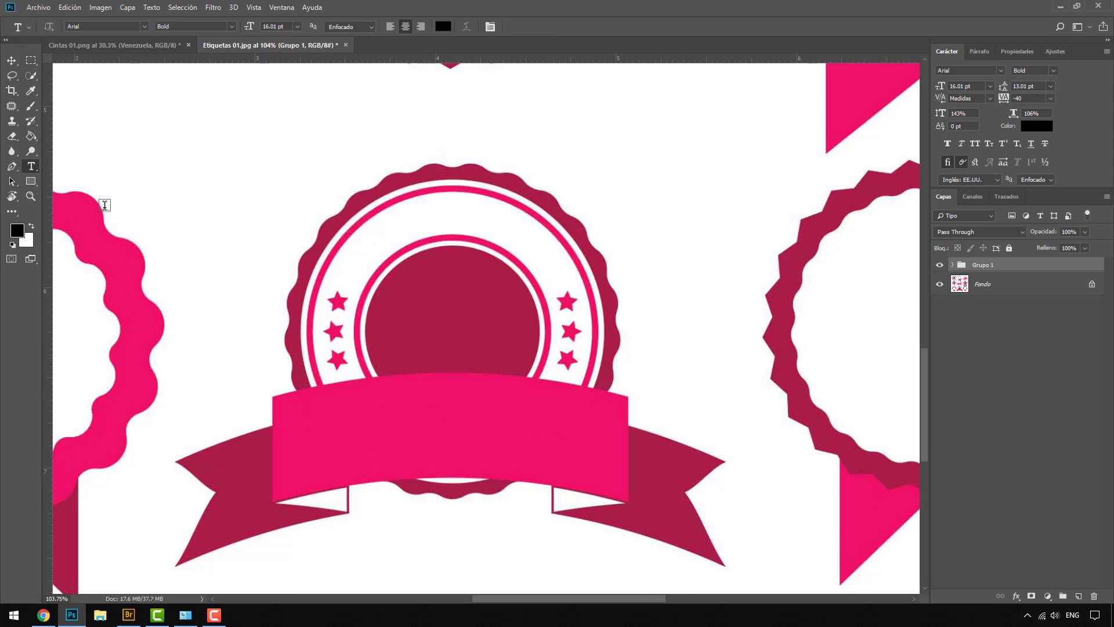
pyautogui.moveTo(287, 410); pyautogui.dragTo(616, 526)
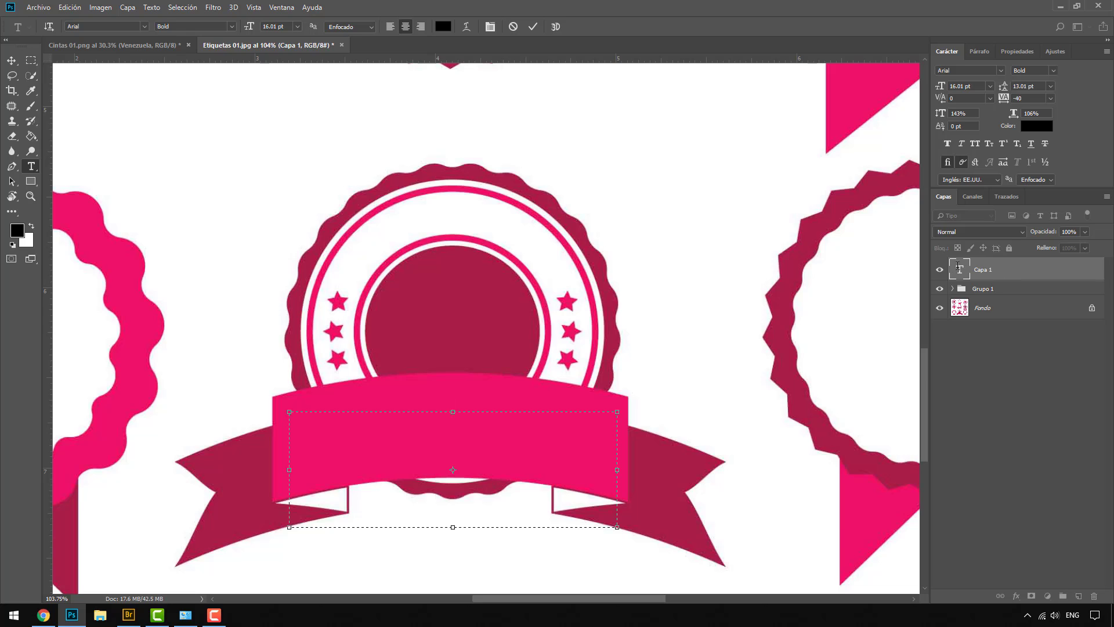
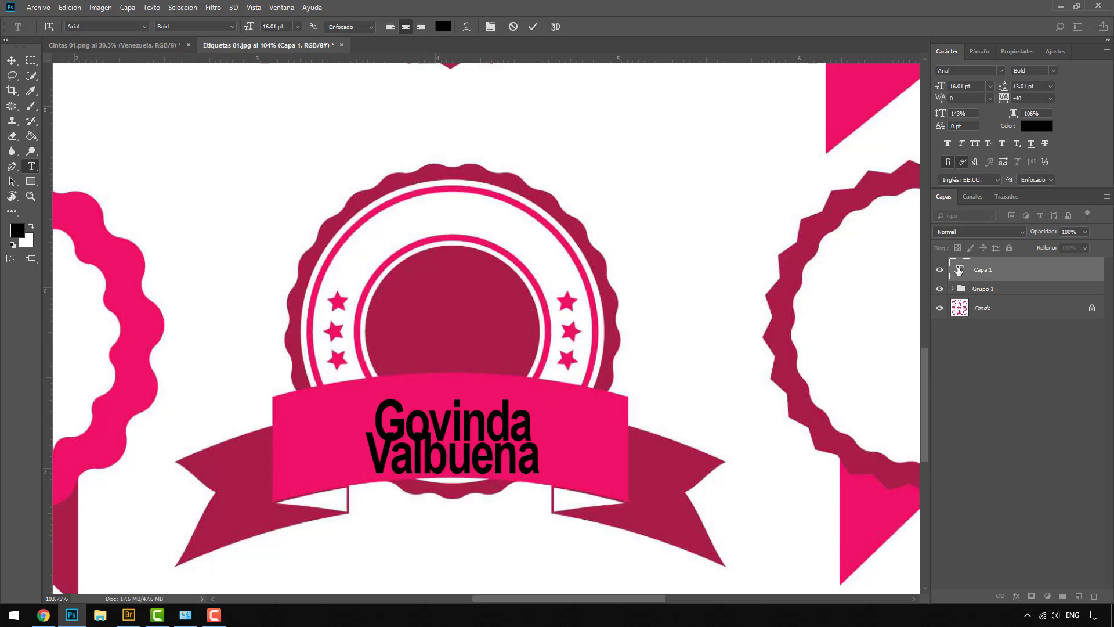
# Make the ribbon name all caps, white ffffff, and small enough for one line
pyautogui.hotkey('ctrl', 'a')
pyautogui.click(975, 144)
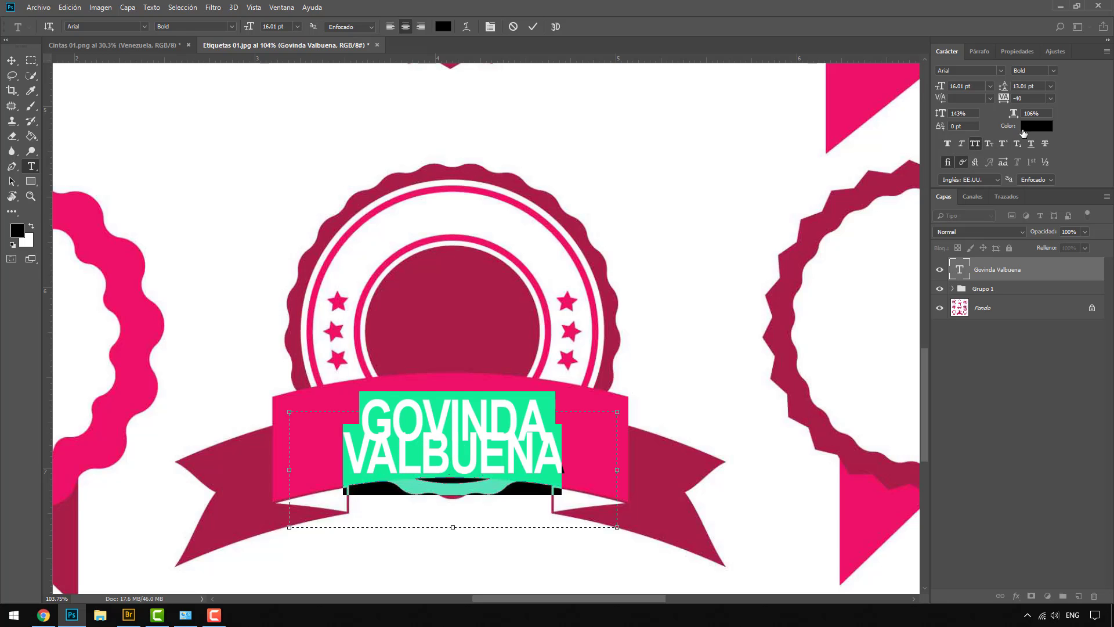
pyautogui.click(1025, 127)
pyautogui.write('ffffff')
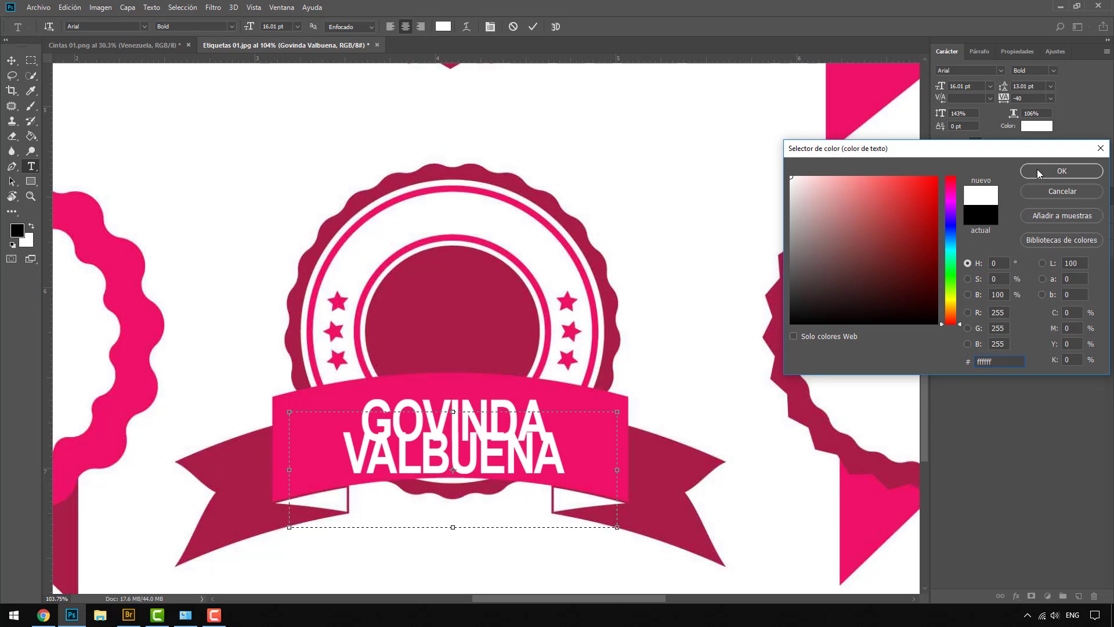
pyautogui.click(1036, 168)
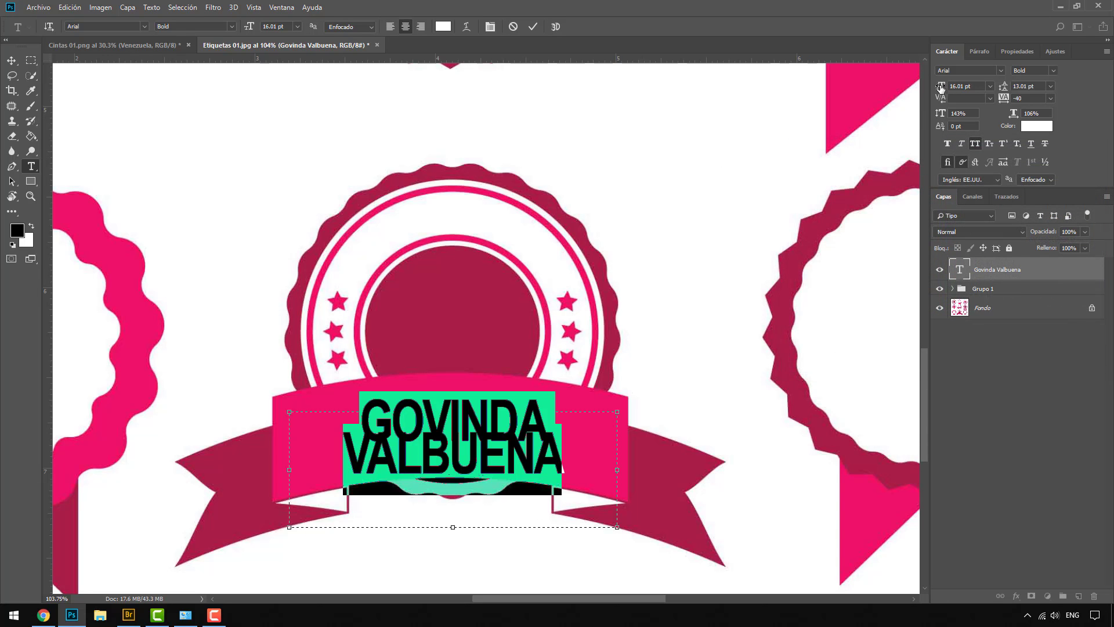
pyautogui.moveTo(941, 86); pyautogui.dragTo(939, 86)
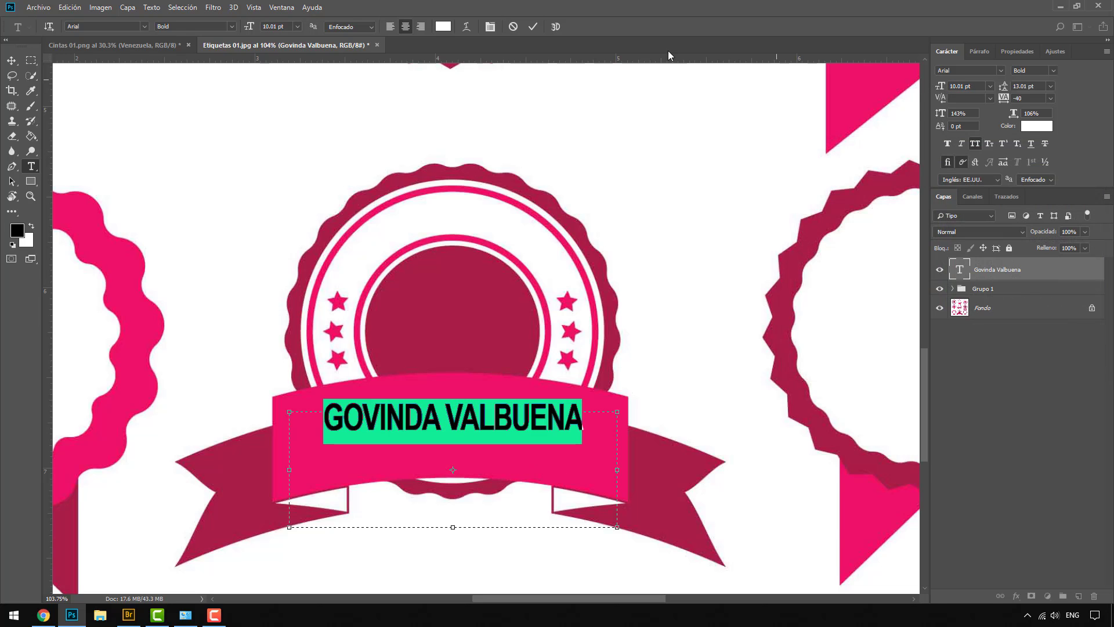
# Warp the ribbon name with Arco superior at +35, enlarge to 12.01 pt, move onto the ribbon
pyautogui.click(466, 27)
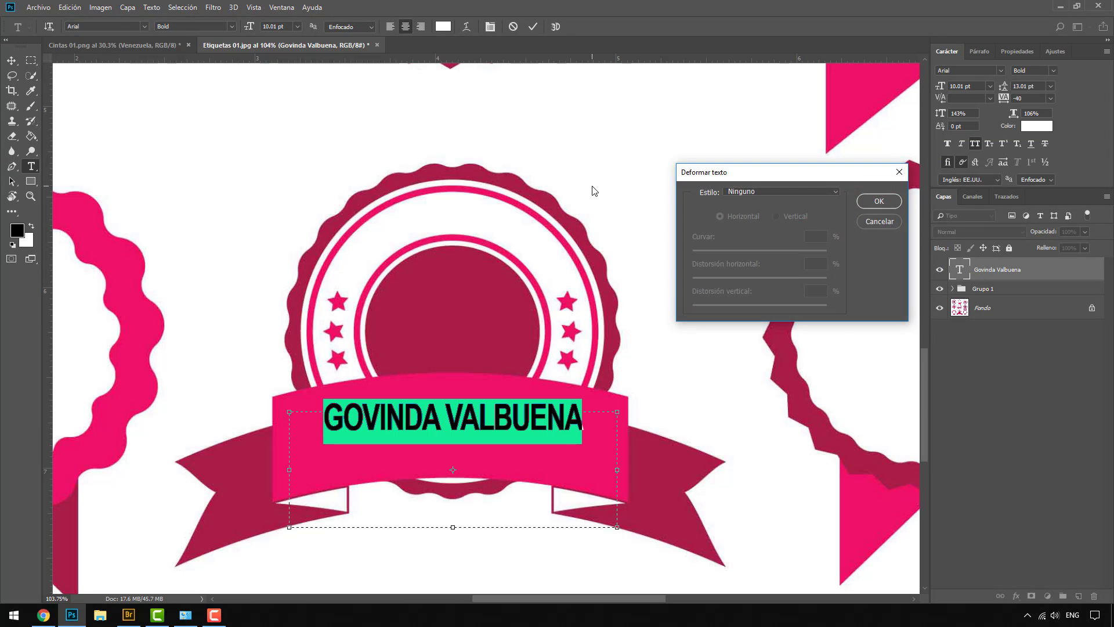
pyautogui.click(755, 192)
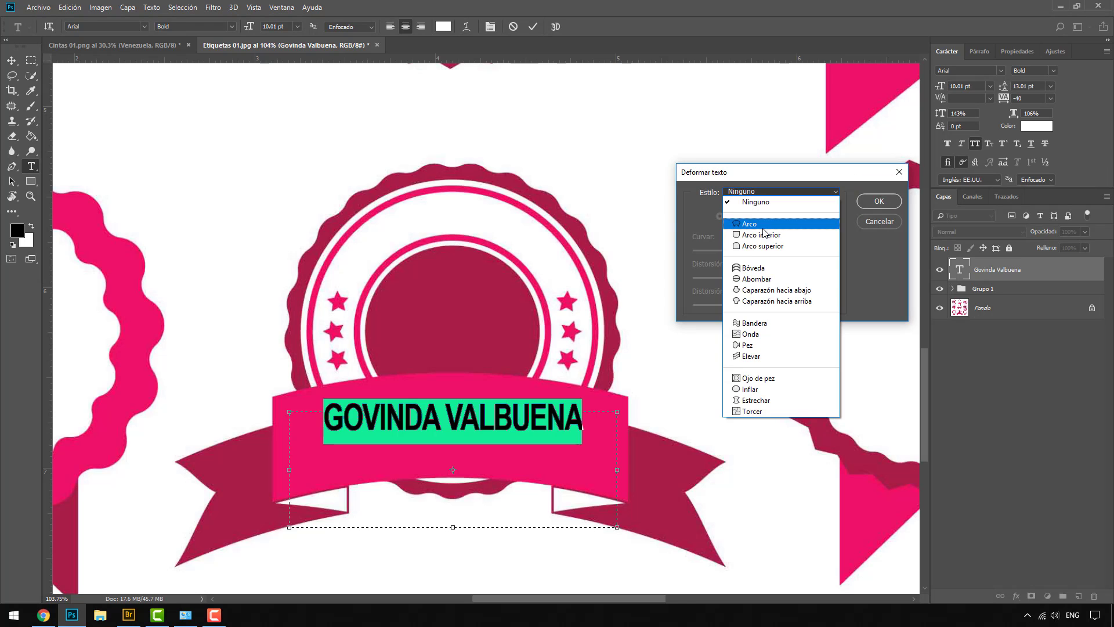
pyautogui.click(762, 246)
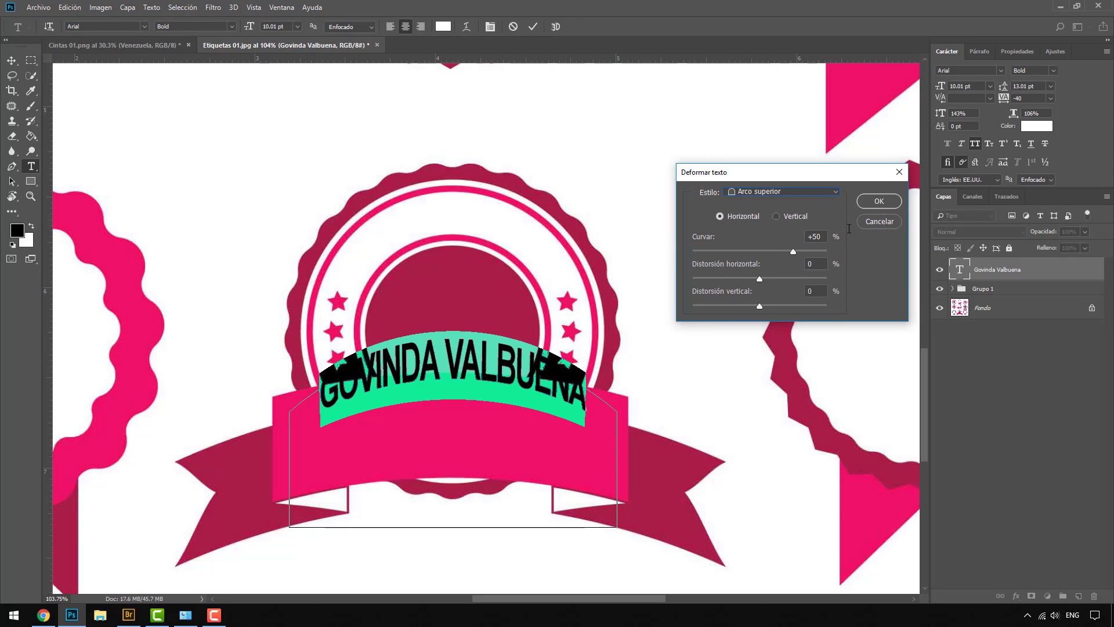
pyautogui.moveTo(794, 252); pyautogui.dragTo(783, 253)
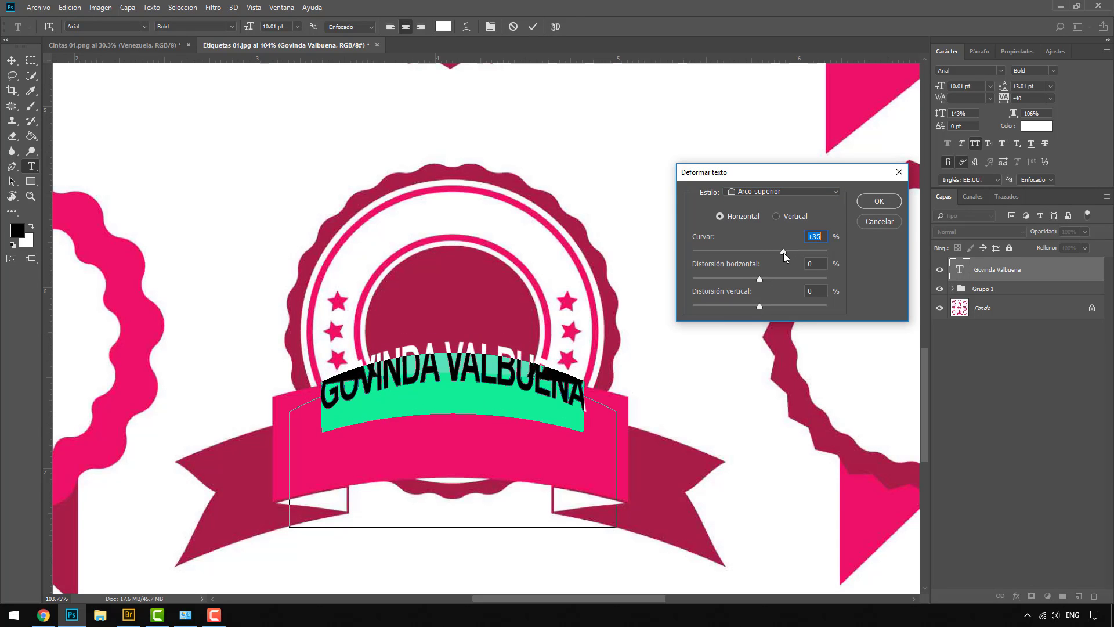
pyautogui.click(877, 203)
pyautogui.moveTo(940, 87); pyautogui.dragTo(946, 87)
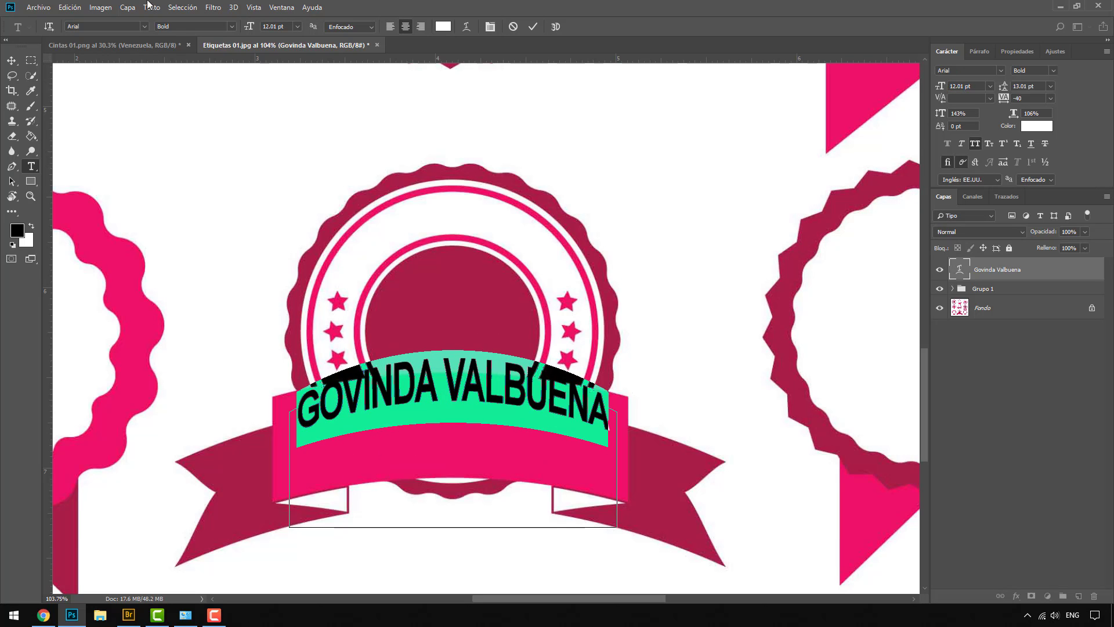
pyautogui.click(12, 61)
pyautogui.moveTo(506, 393); pyautogui.dragTo(503, 427)
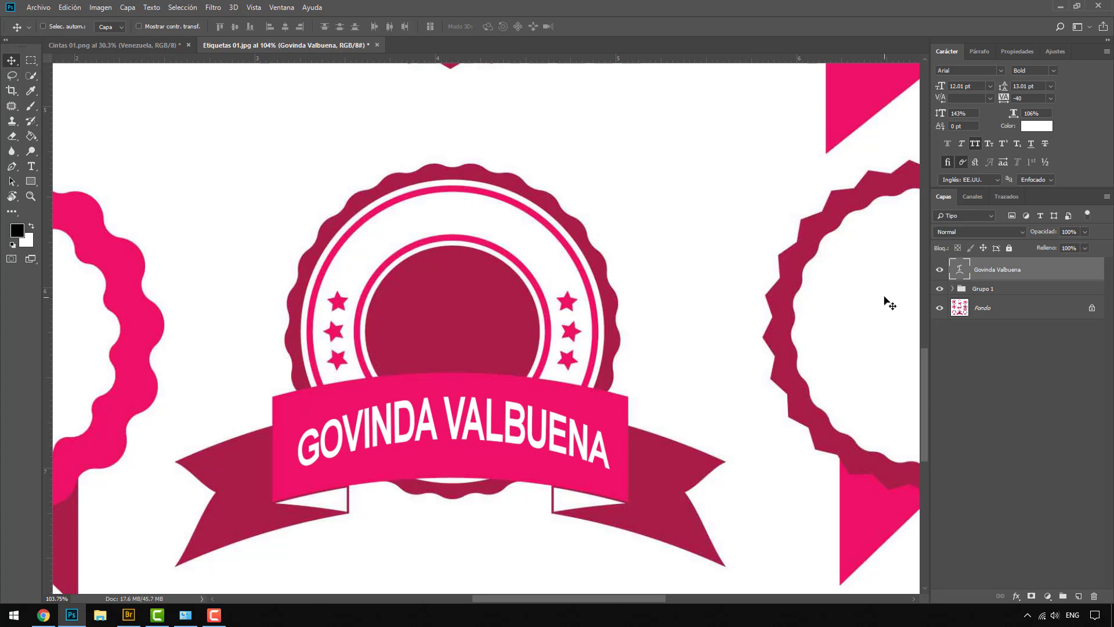
# Switch the ribbon name's warp to Bóveda at about +18 and increase its line spacing
pyautogui.doubleClick(957, 272)
pyautogui.click(466, 27)
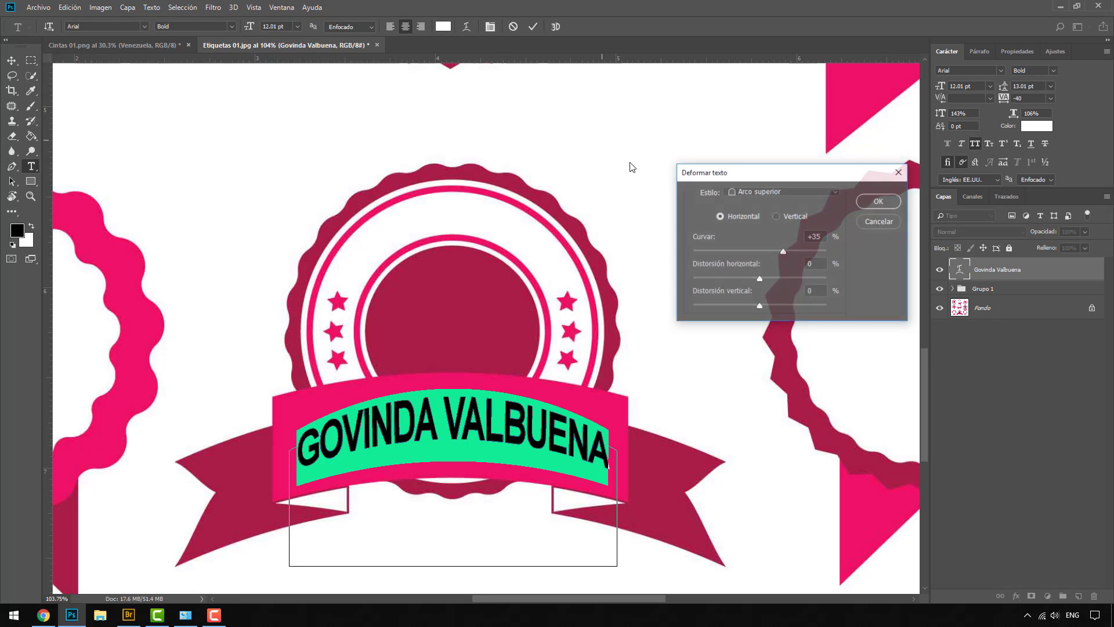
pyautogui.click(755, 191)
pyautogui.click(754, 224)
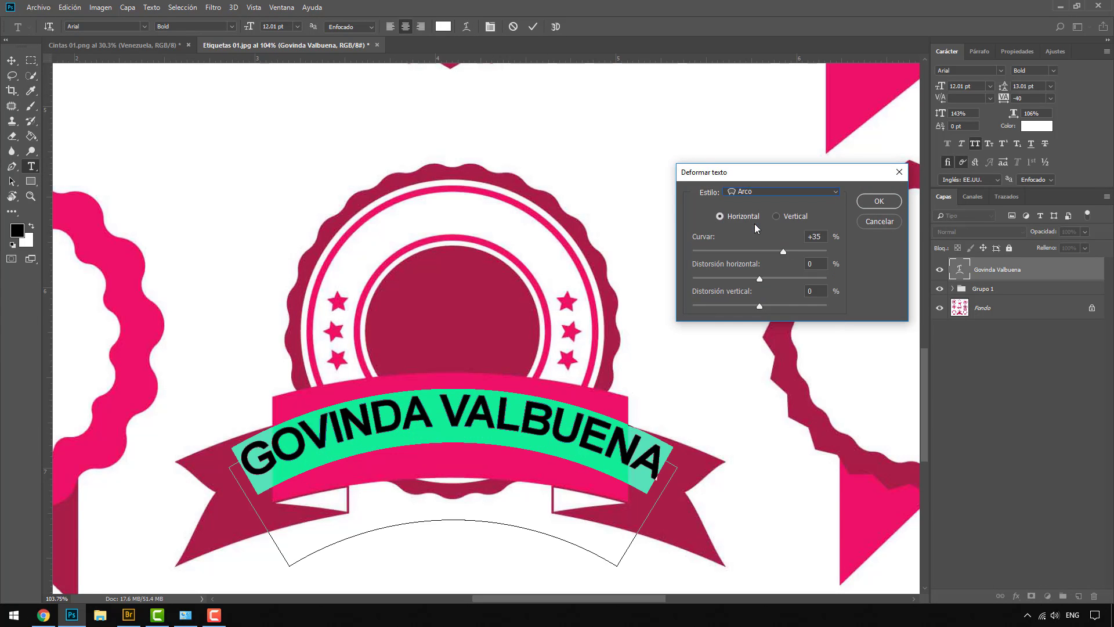
pyautogui.click(754, 193)
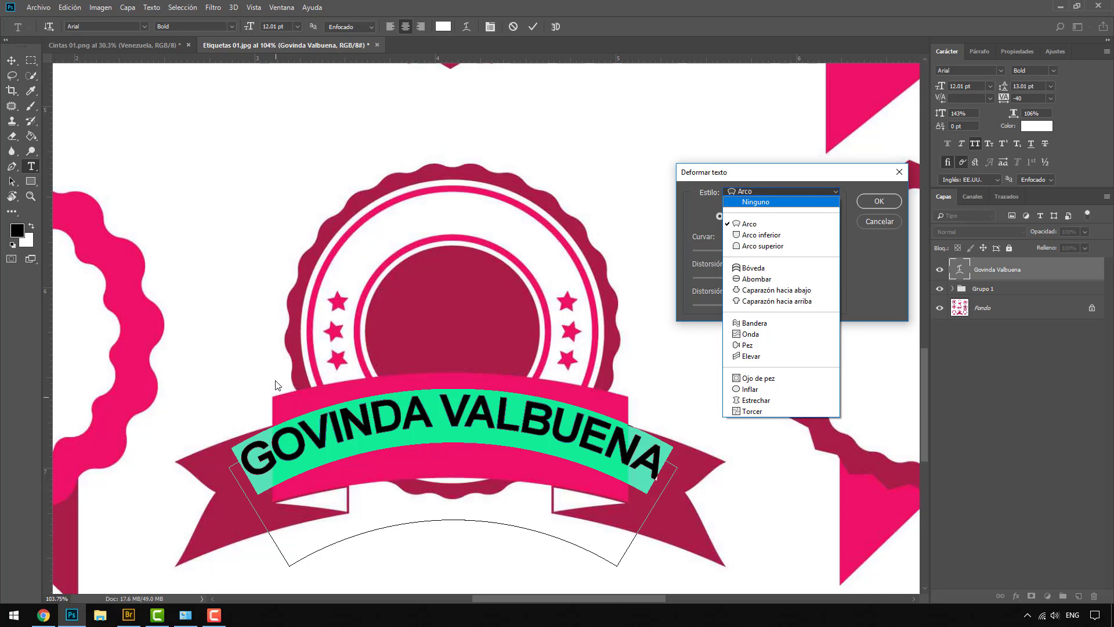
pyautogui.click(755, 269)
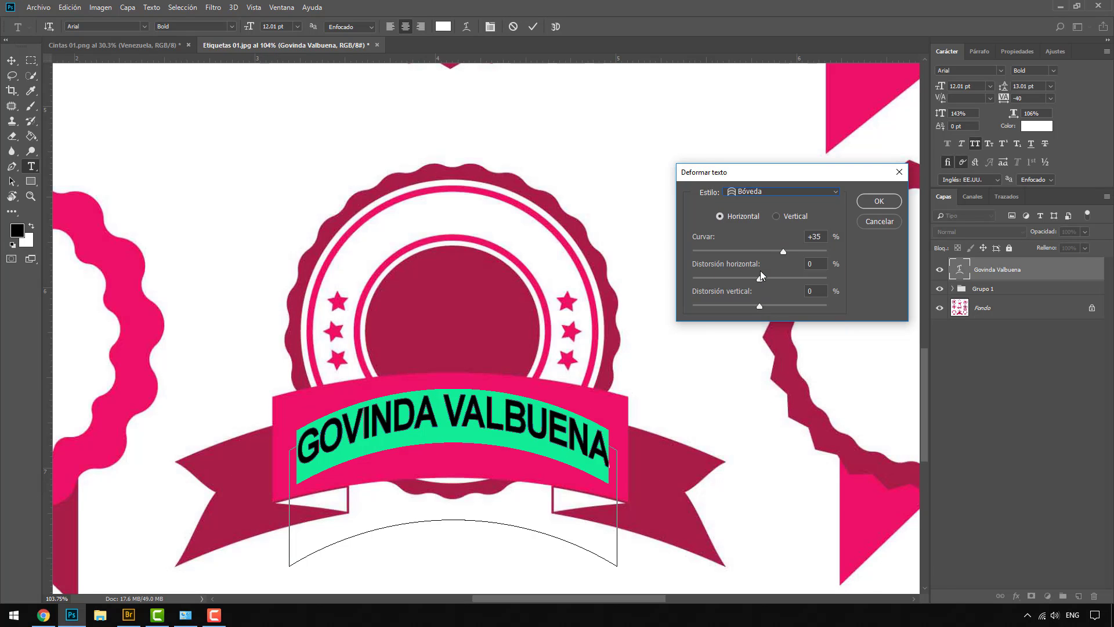
pyautogui.moveTo(782, 250); pyautogui.dragTo(771, 246)
pyautogui.click(878, 201)
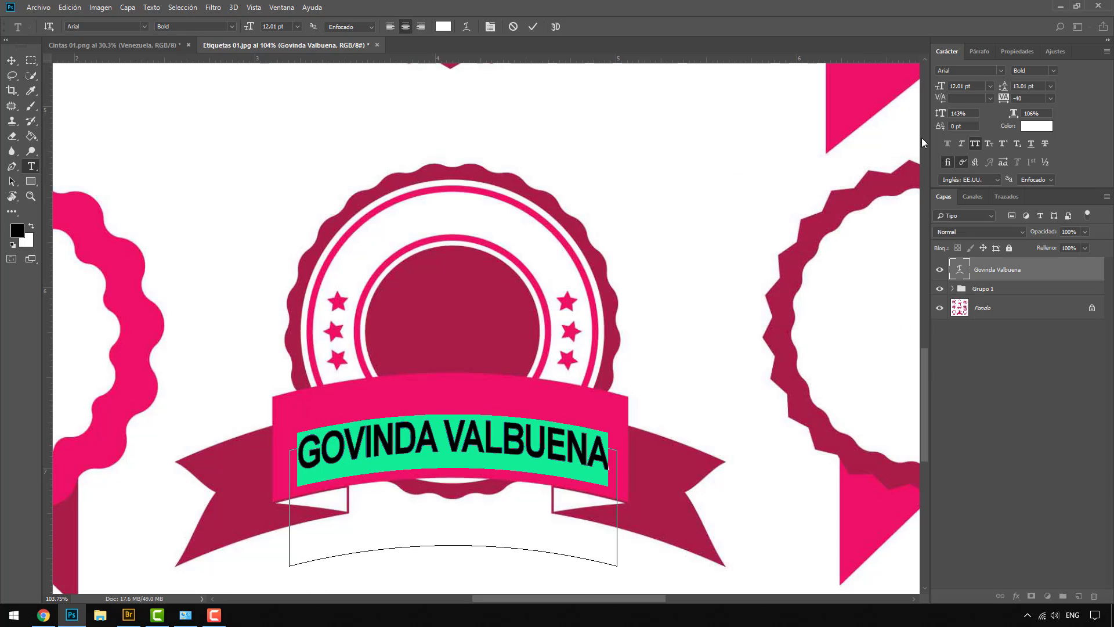
pyautogui.moveTo(940, 113); pyautogui.dragTo(976, 116)
pyautogui.click(11, 60)
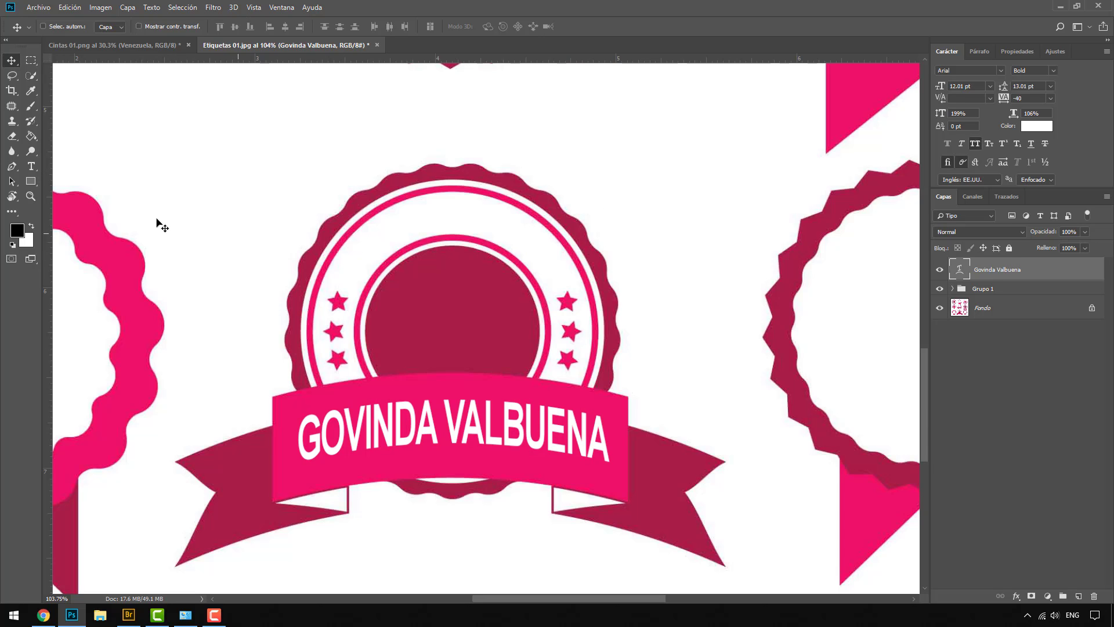
# Type a TEXTODEMO text label in the badge's inner circle
pyautogui.click(31, 166)
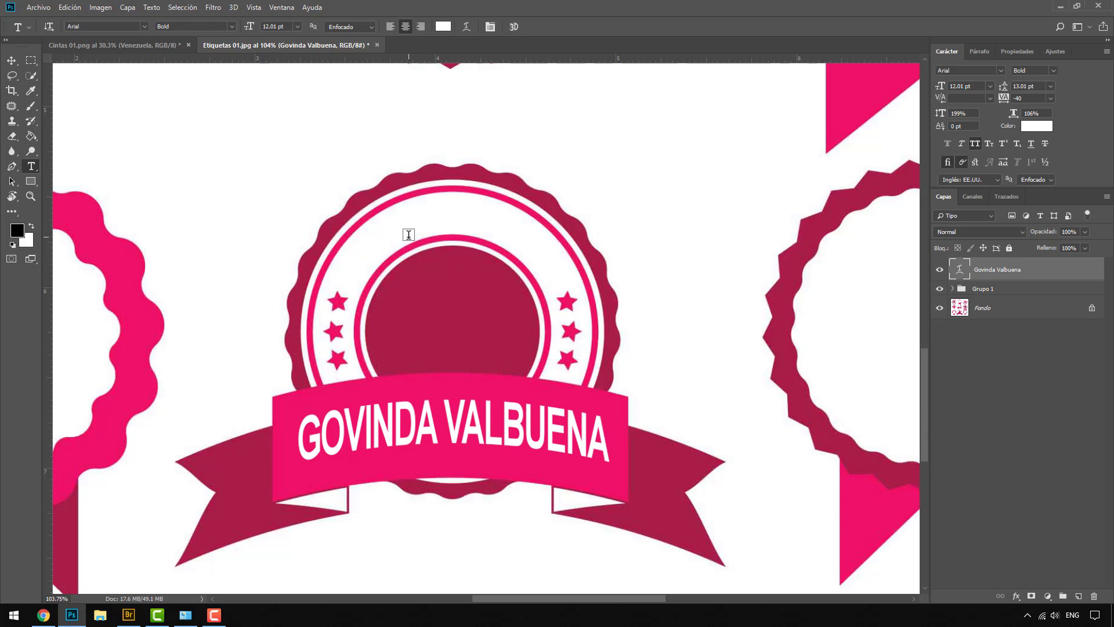
pyautogui.click(422, 321)
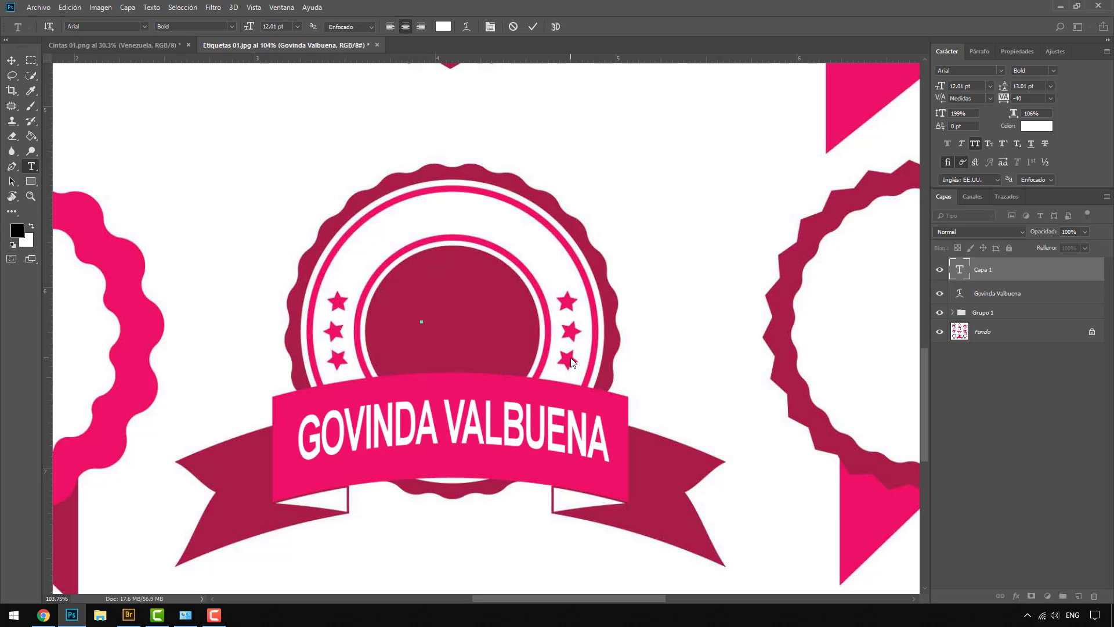
pyautogui.write('TEXT')
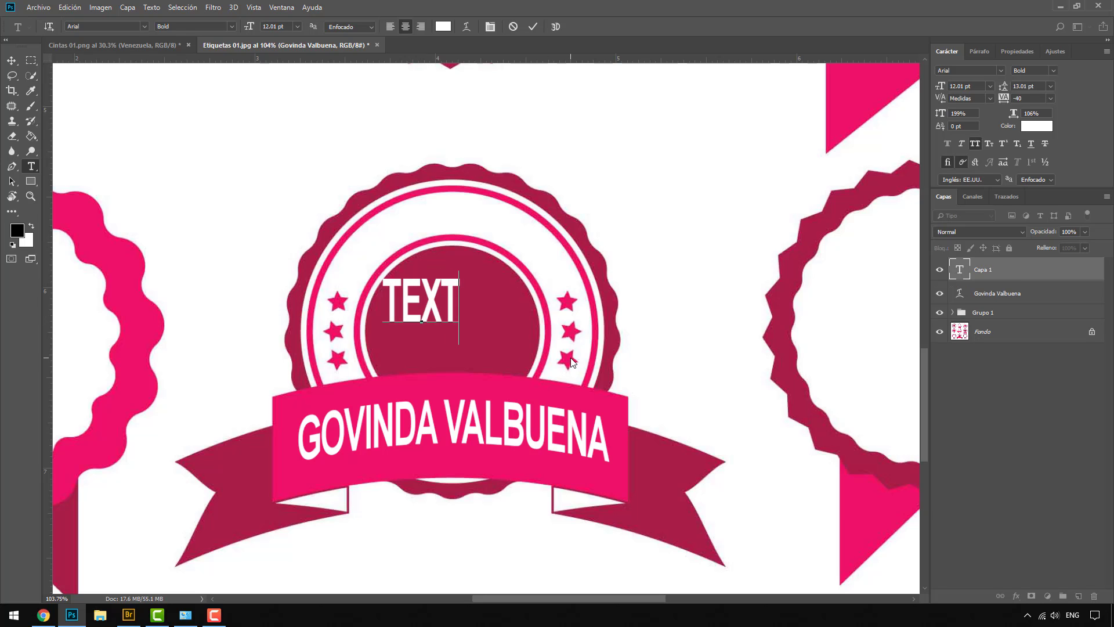
pyautogui.write('ODEMO')
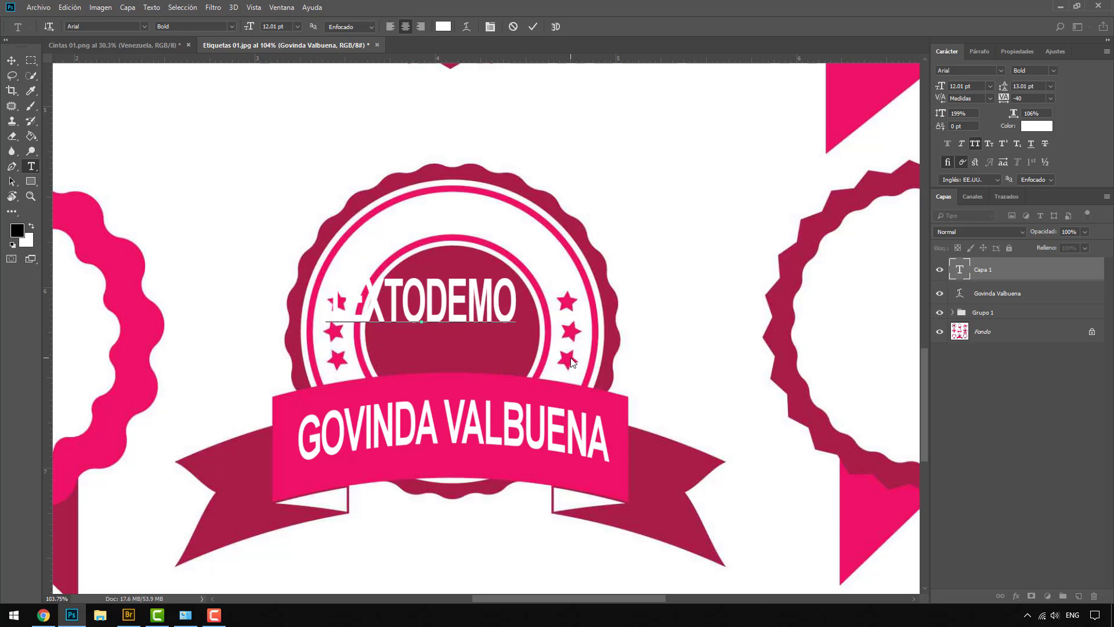
pyautogui.hotkey('ctrl', 'Return')
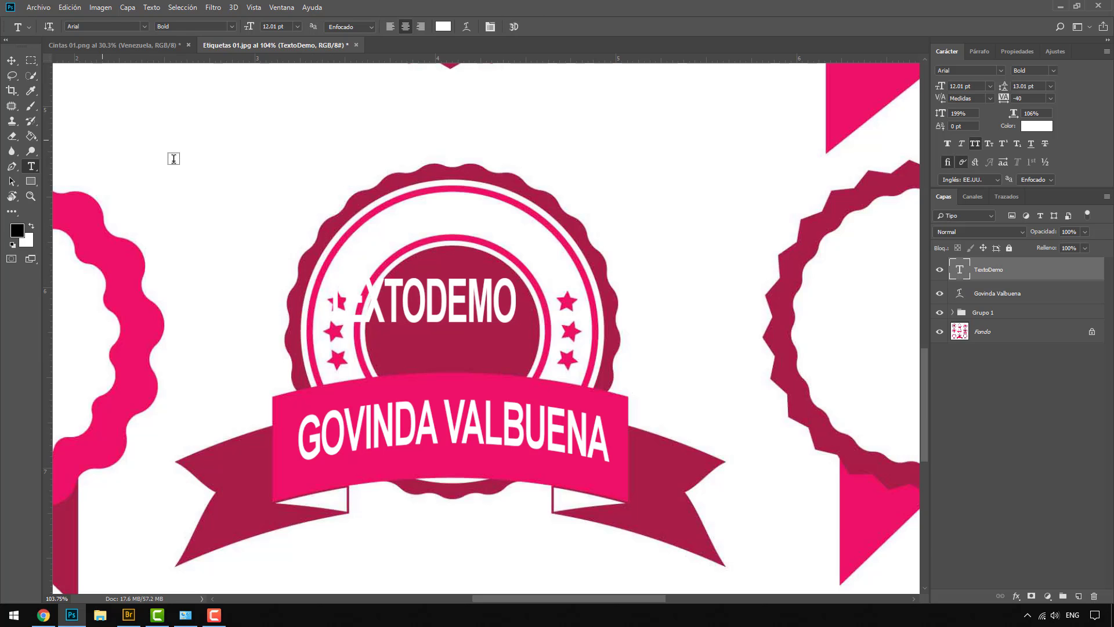
# Colour TEXTODEMO bright green and move it above the badge's upper right
pyautogui.click(1036, 126)
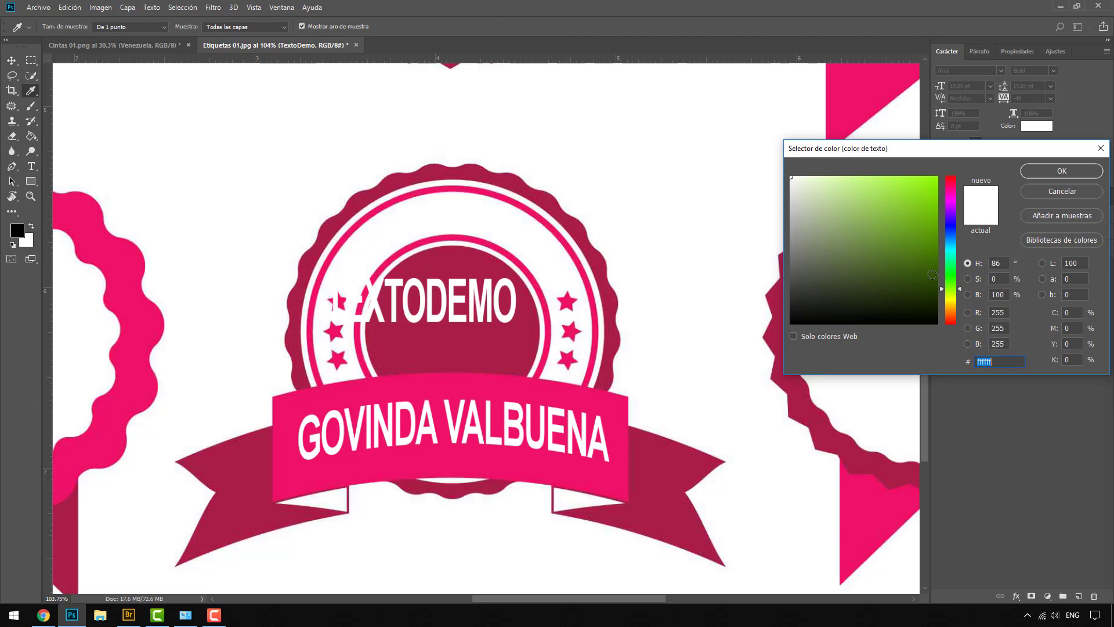
pyautogui.click(917, 246)
pyautogui.click(950, 263)
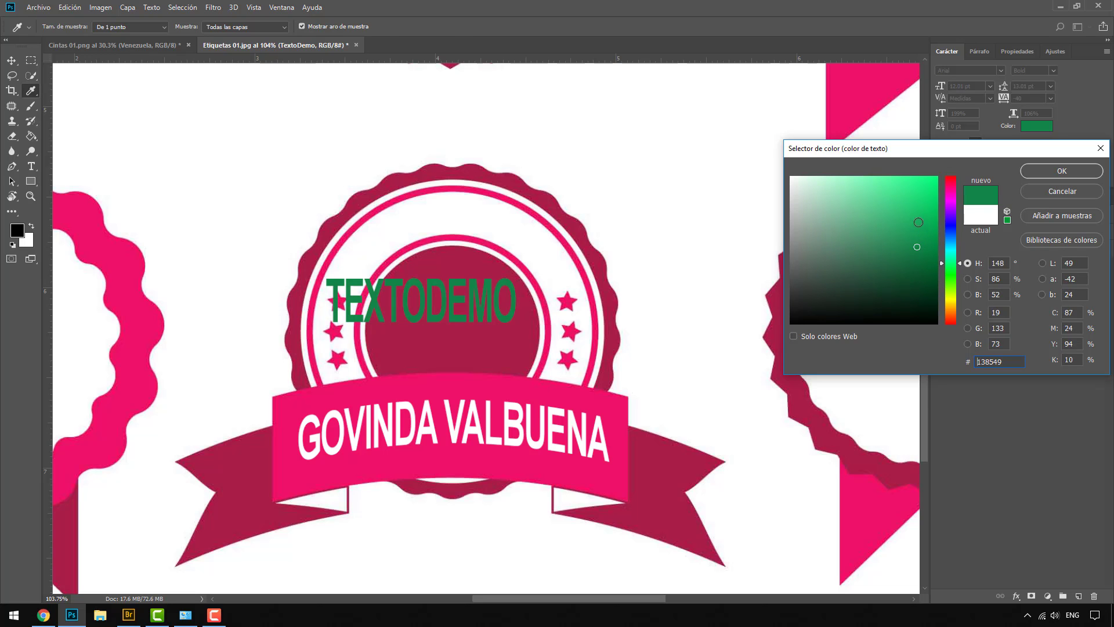
pyautogui.click(925, 205)
pyautogui.click(1061, 170)
pyautogui.click(11, 60)
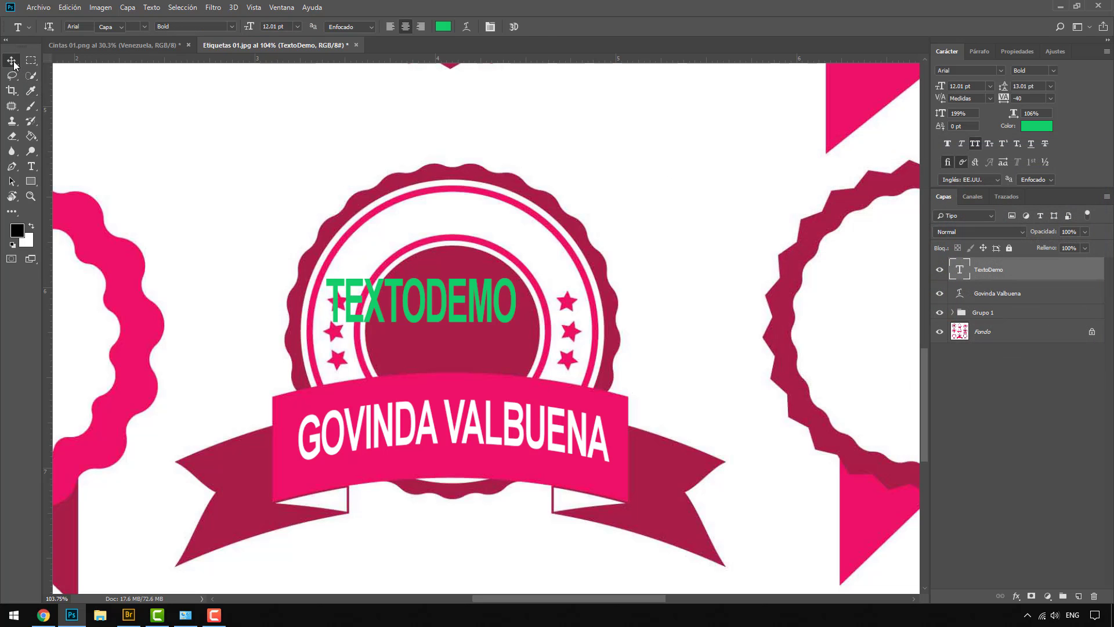
pyautogui.moveTo(444, 305); pyautogui.dragTo(668, 177)
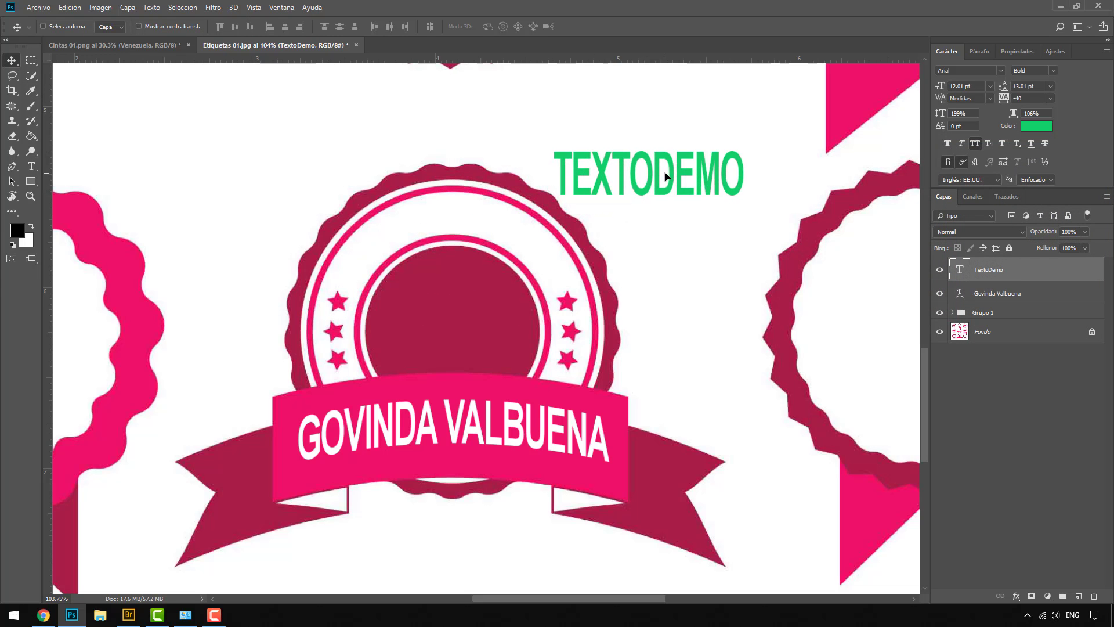
# Give TEXTODEMO 100% vertical scale, Auto leading and Español language, then drag it onto the badge's top edge
pyautogui.click(968, 113)
pyautogui.write('100')
pyautogui.press('Return')
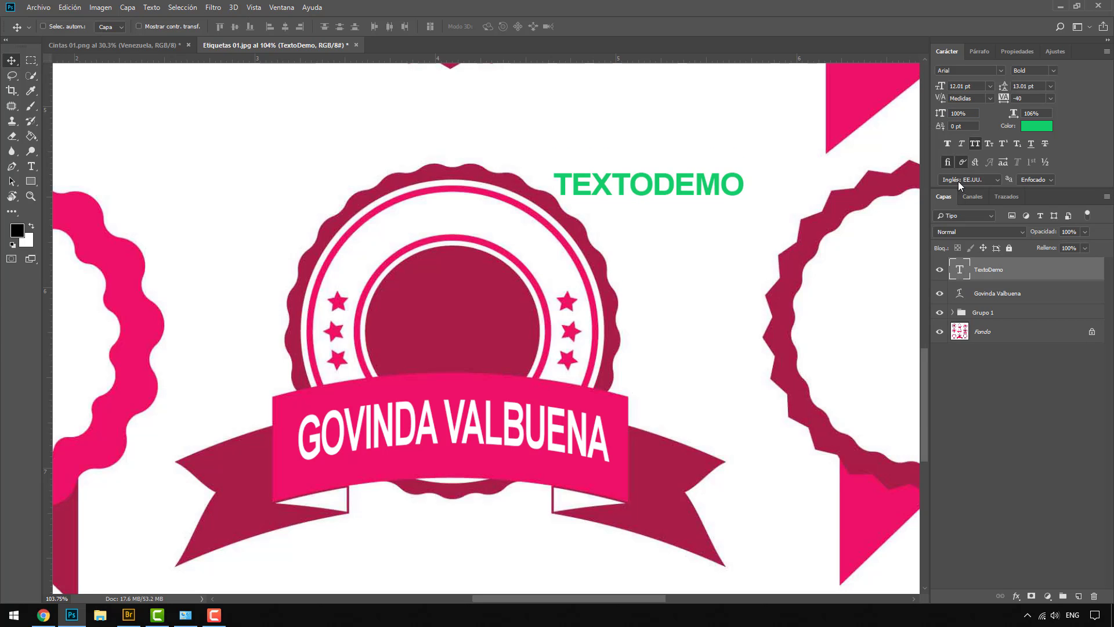
pyautogui.click(1050, 85)
pyautogui.click(1012, 91)
pyautogui.click(995, 180)
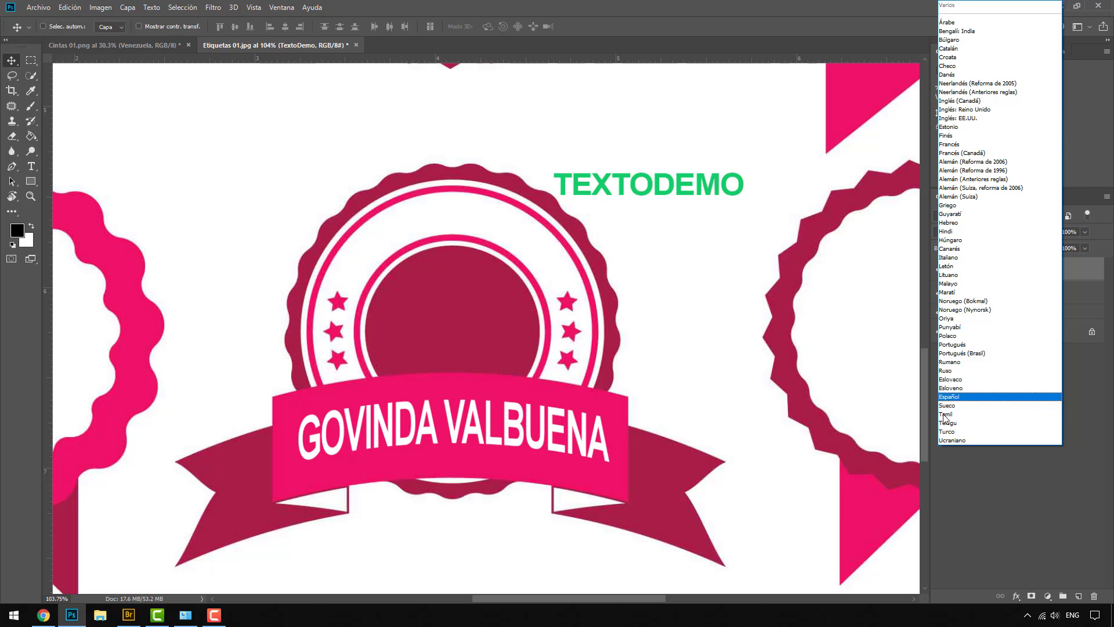
pyautogui.click(951, 397)
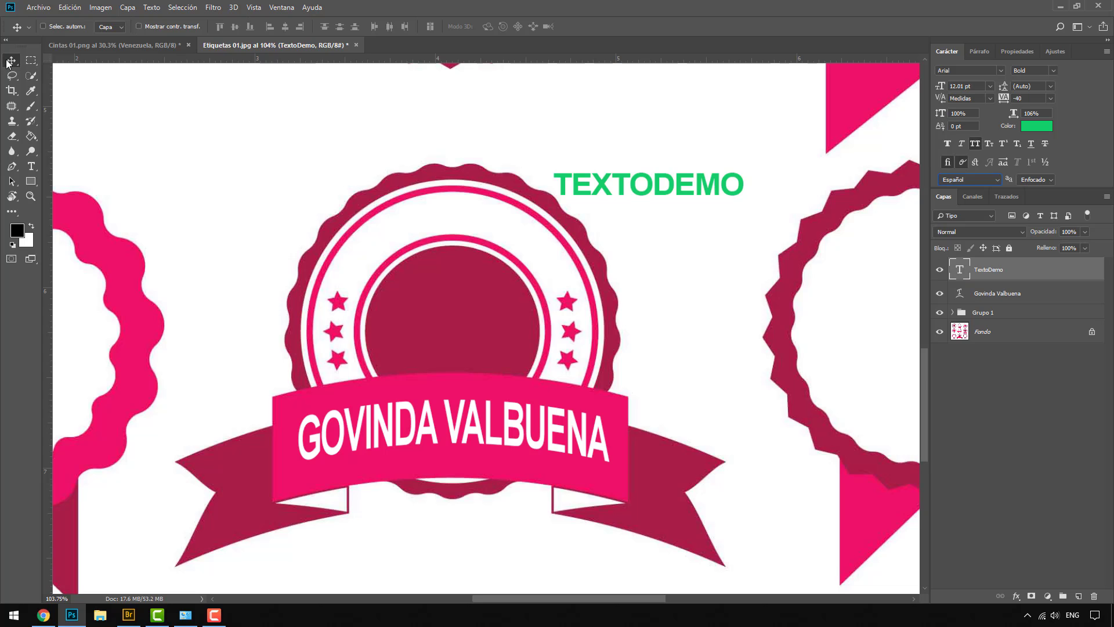
pyautogui.moveTo(666, 191); pyautogui.dragTo(581, 185)
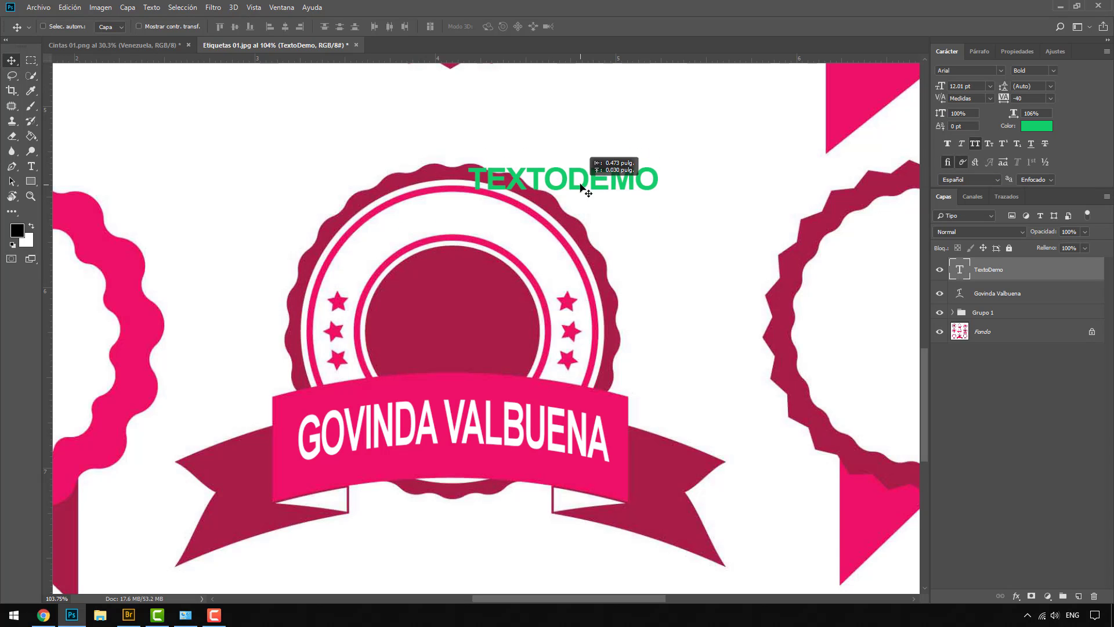
# Warp TEXTODEMO with the Elevar style at a +81 bend
pyautogui.doubleClick(959, 269)
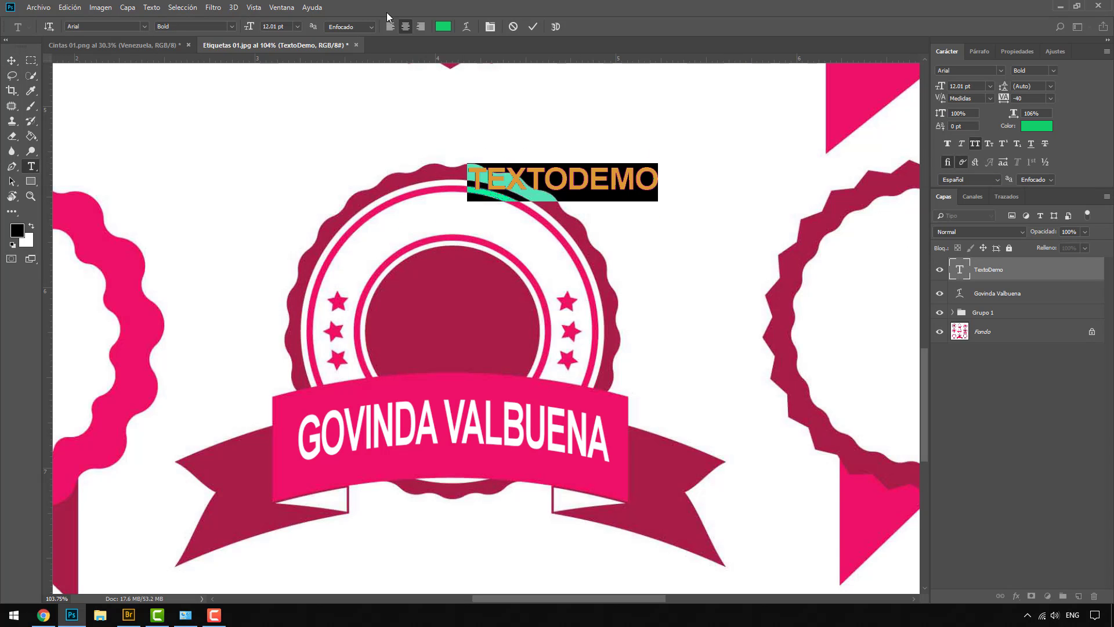
pyautogui.click(463, 29)
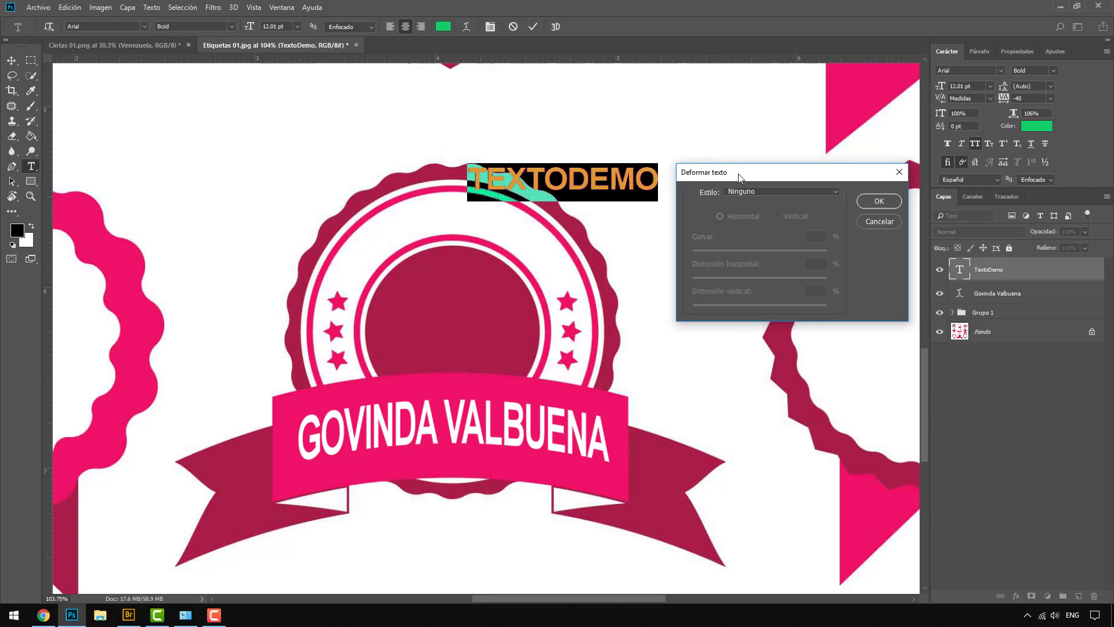
pyautogui.click(755, 192)
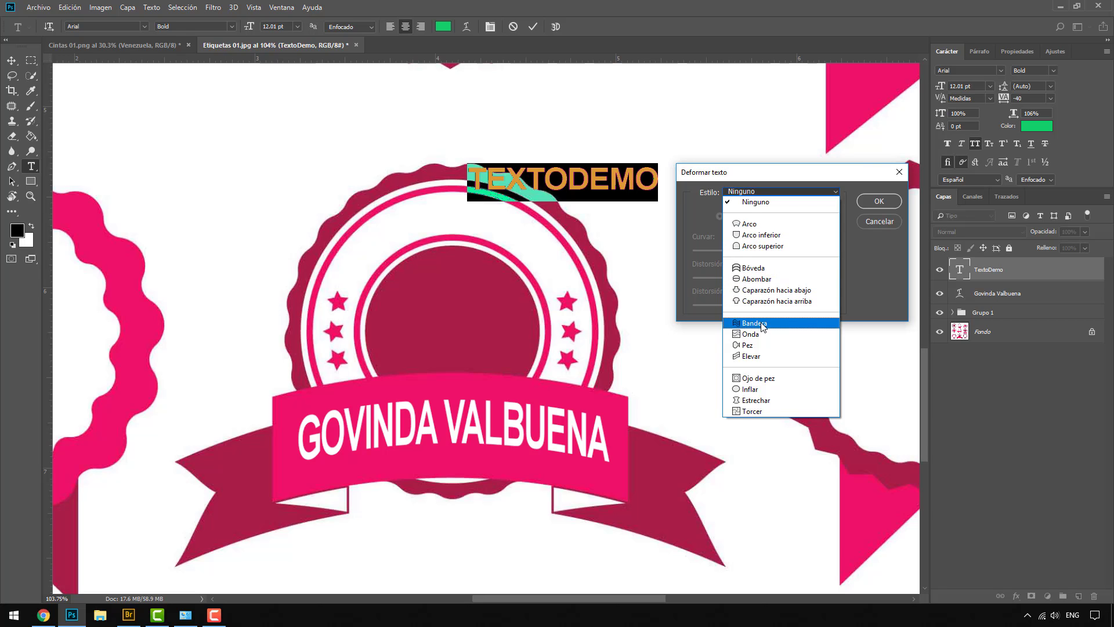
pyautogui.click(761, 357)
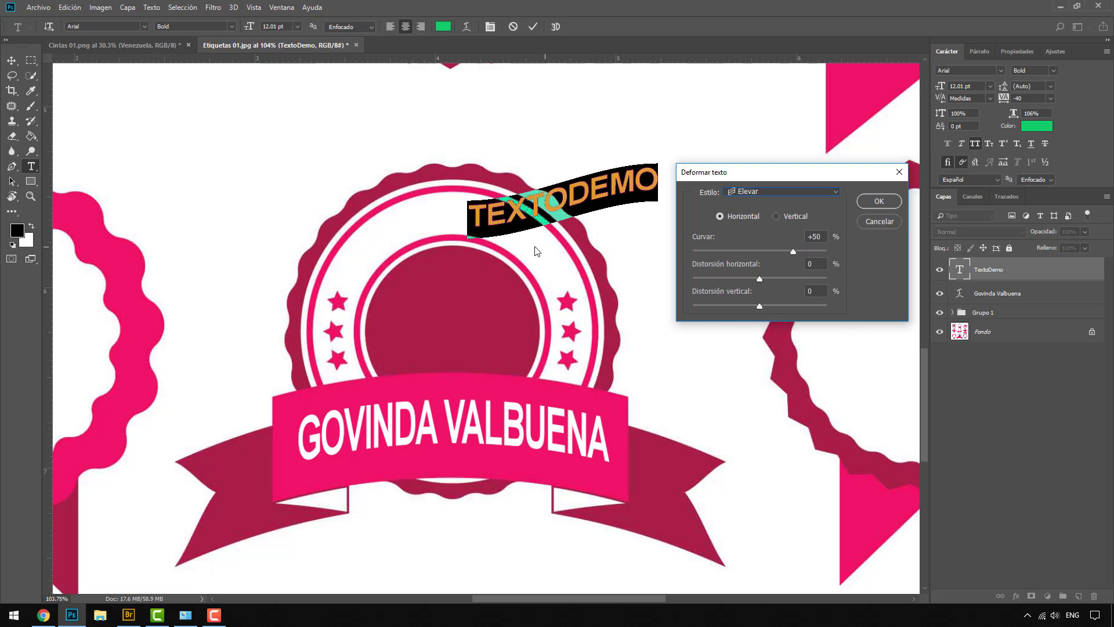
pyautogui.moveTo(795, 250)
pyautogui.mouseDown()
pyautogui.moveTo(769, 249)
pyautogui.moveTo(813, 253)
pyautogui.mouseUp()
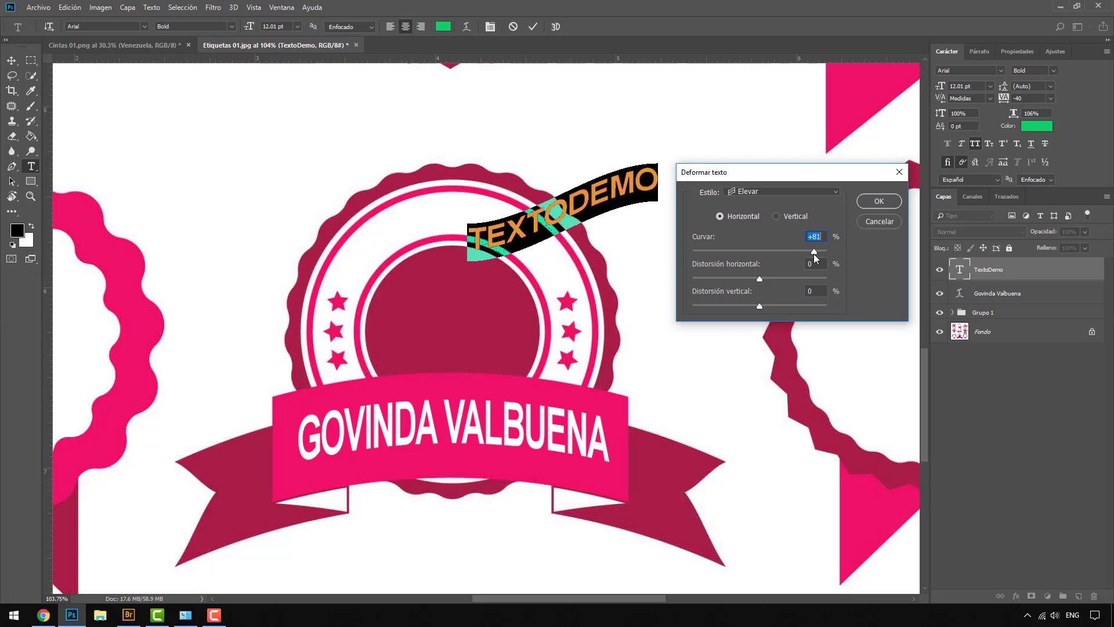
pyautogui.click(894, 202)
pyautogui.scroll(-2, 562, 224)
pyautogui.scroll(-2, 561, 223)
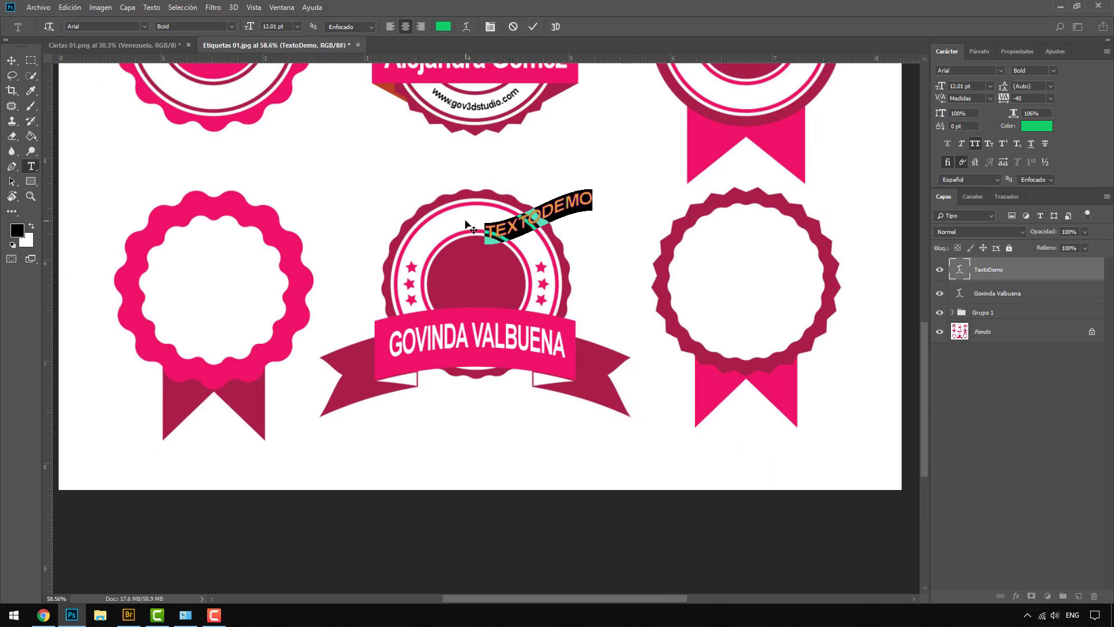
# Nudge TEXTODEMO slightly higher on Etiquetas 01.jpg, then bring up the Cintas 01.png document
pyautogui.scroll(-1, 562, 247)
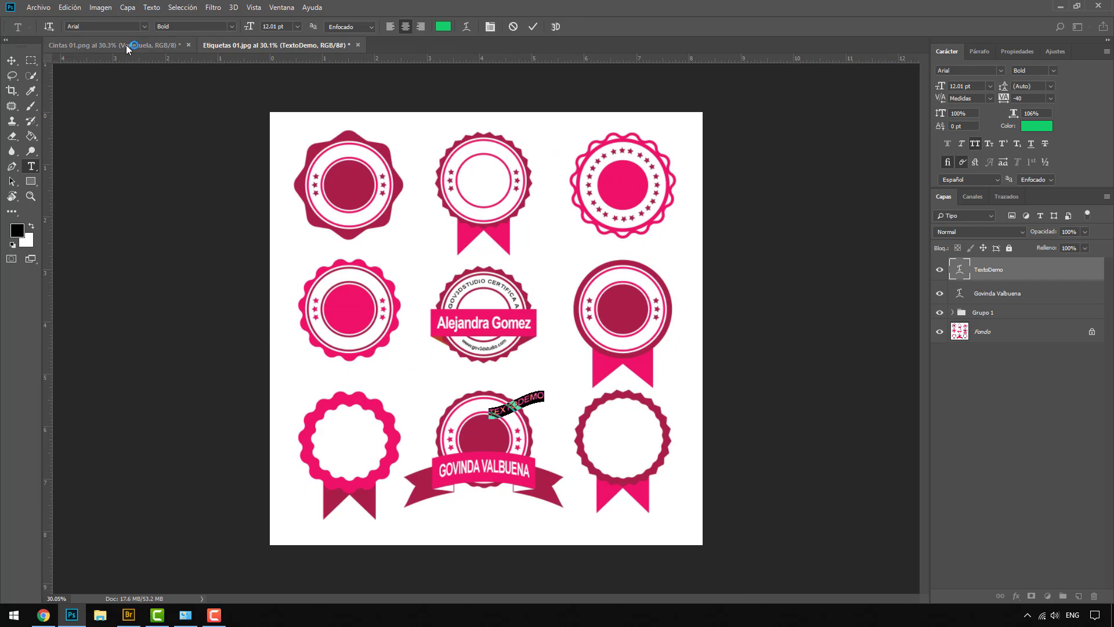
pyautogui.click(131, 45)
pyautogui.press('v')
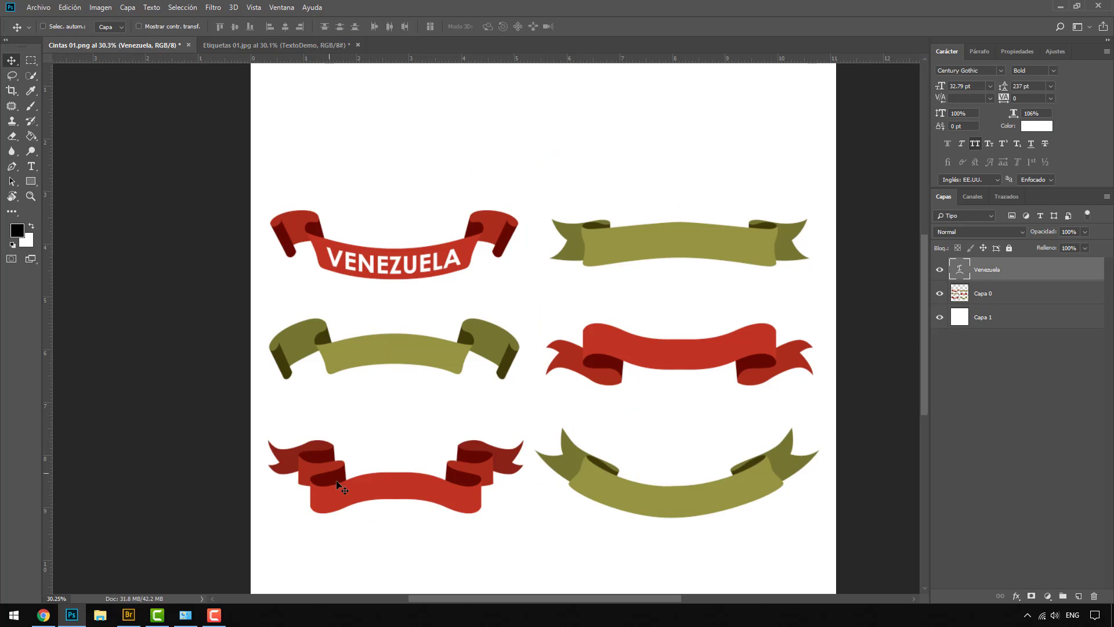
pyautogui.click(302, 45)
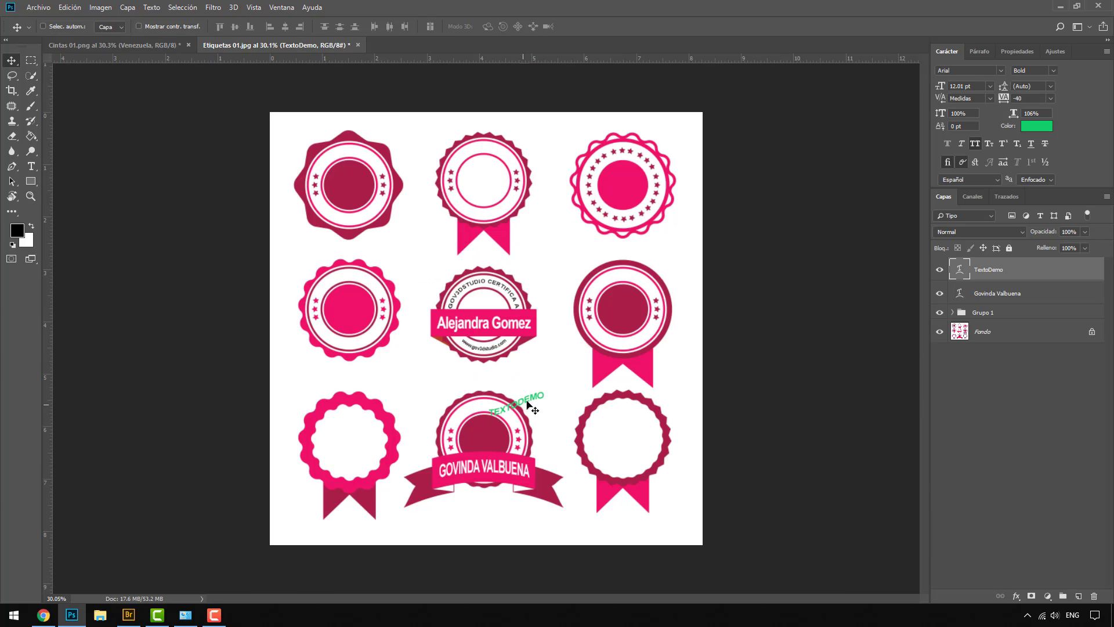
pyautogui.moveTo(531, 399); pyautogui.dragTo(529, 375)
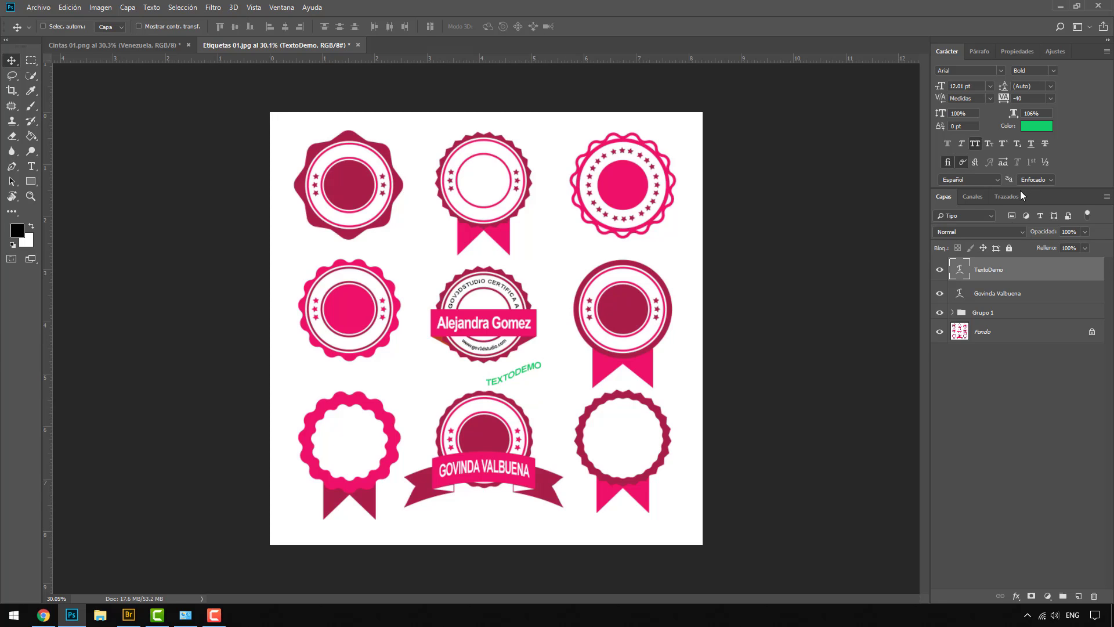
pyautogui.doubleClick(959, 269)
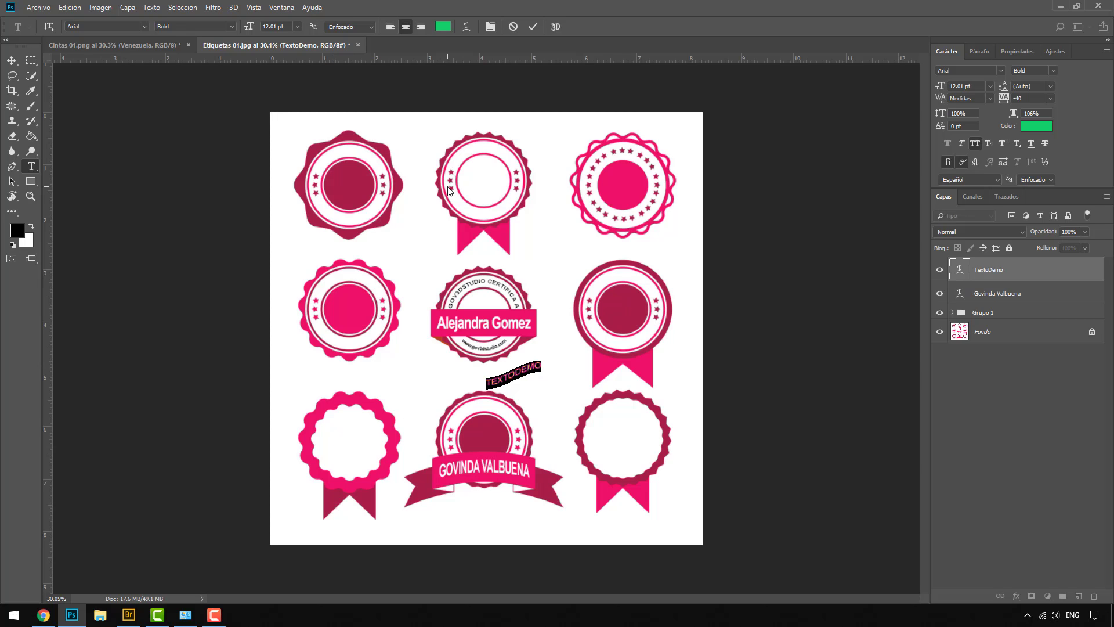
pyautogui.click(153, 46)
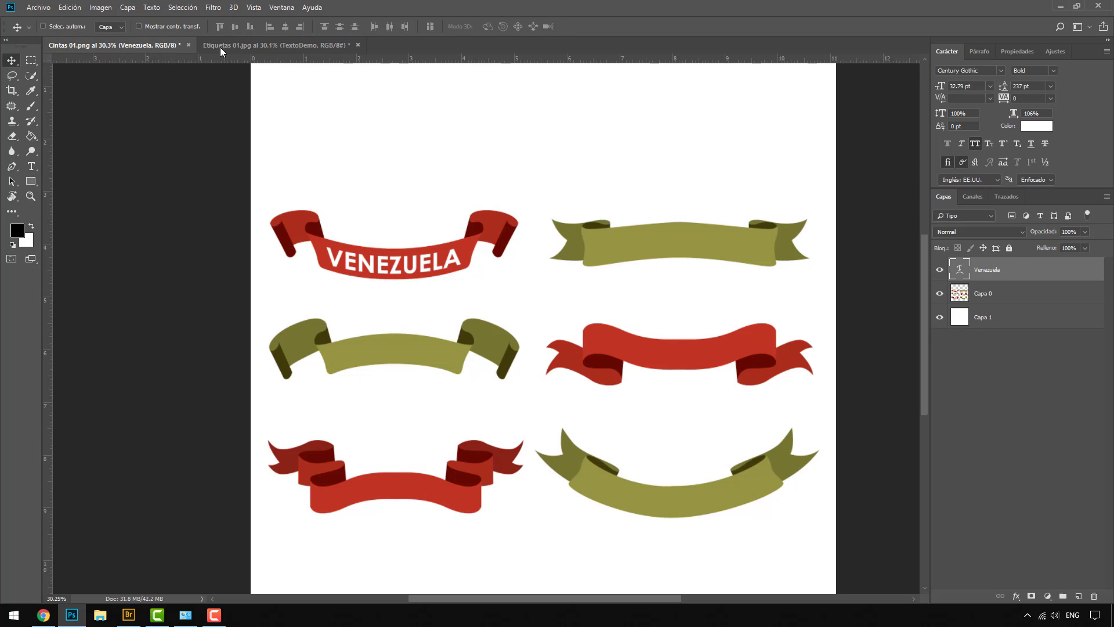